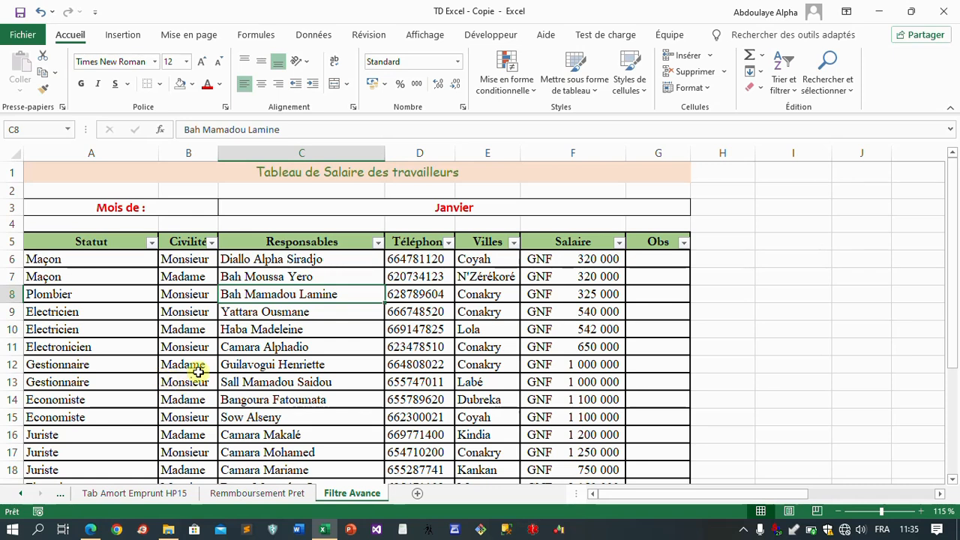
Step: Copy the salary table's header row A5:G5 and paste it below the table, starting at cell A31
scroll(203, 360, down, 2)
scroll(204, 359, down, 2)
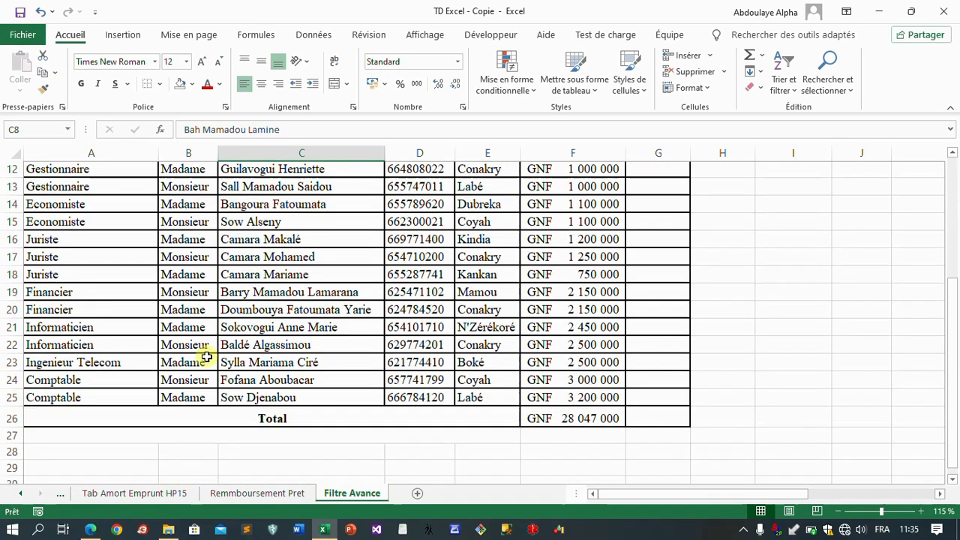
scroll(208, 353, up, 4)
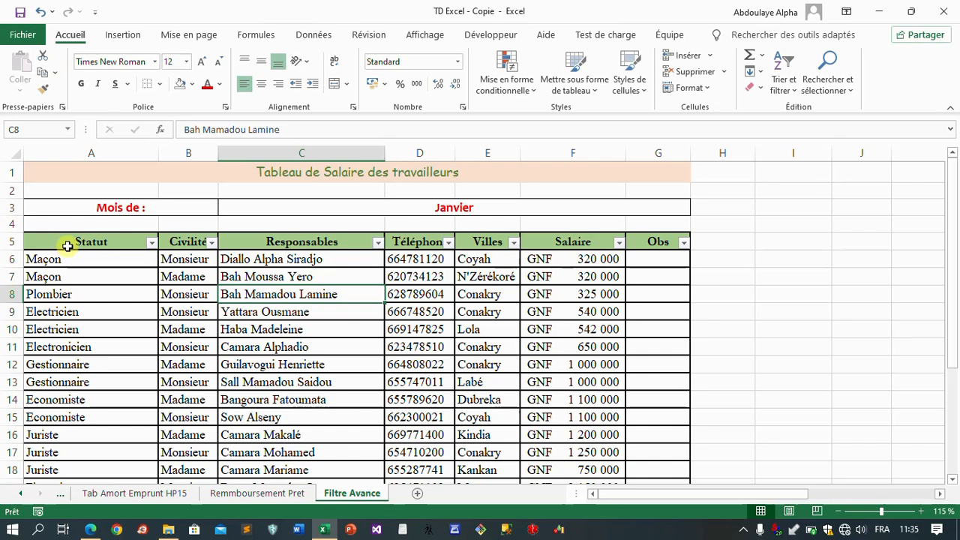
drag(68, 246, 660, 242)
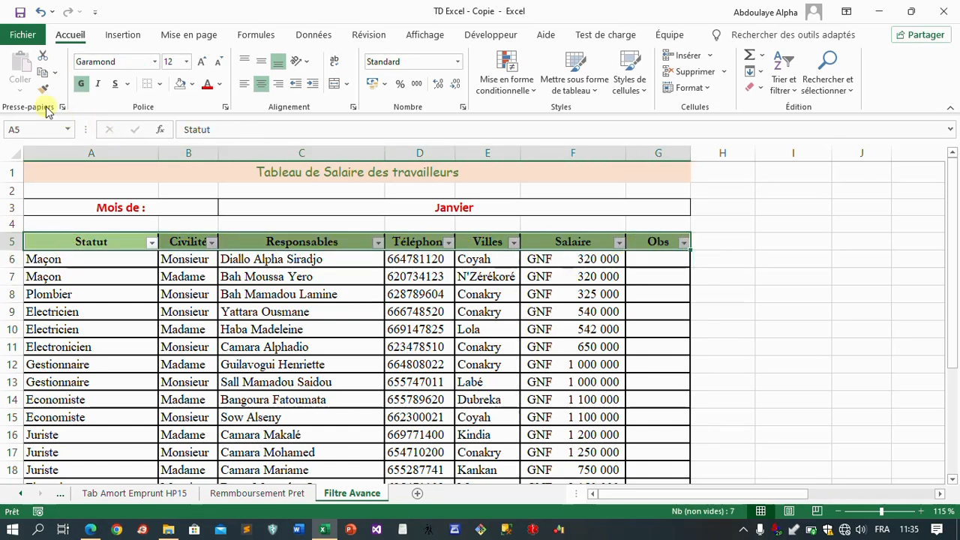
click(42, 72)
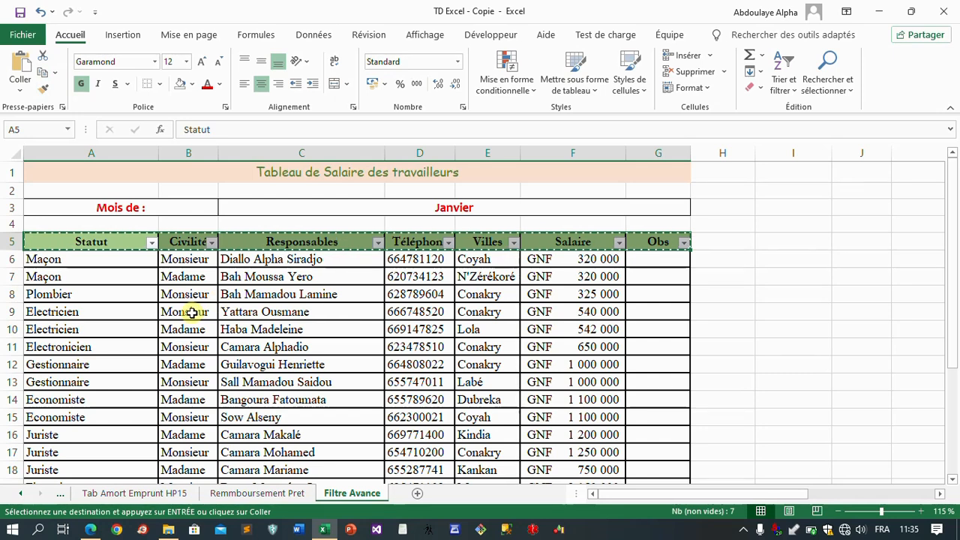
scroll(192, 314, down, 6)
scroll(192, 314, down, 1)
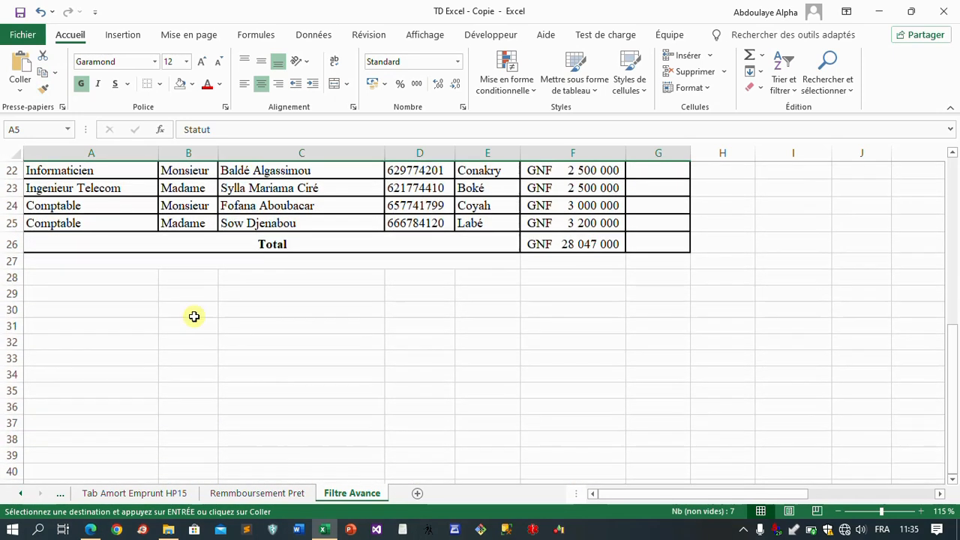
click(85, 331)
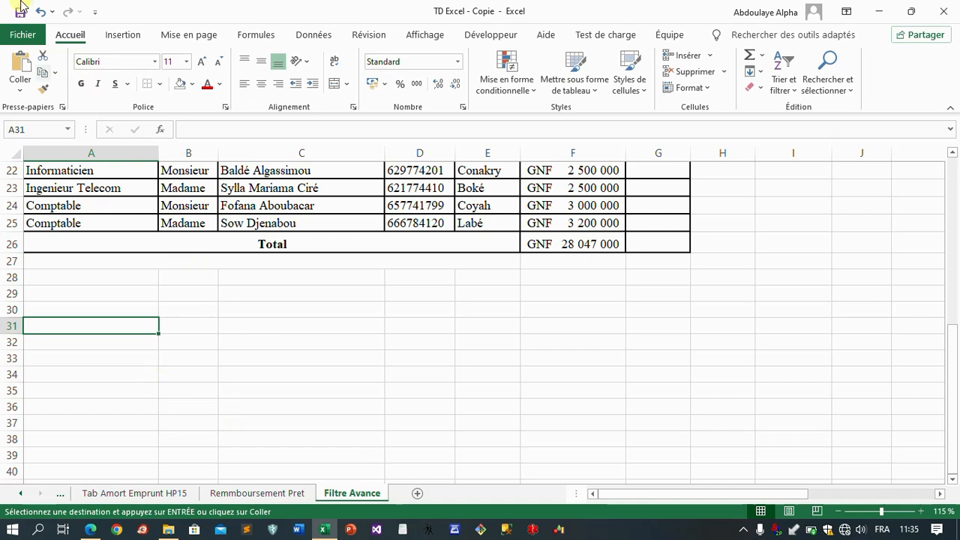
click(19, 66)
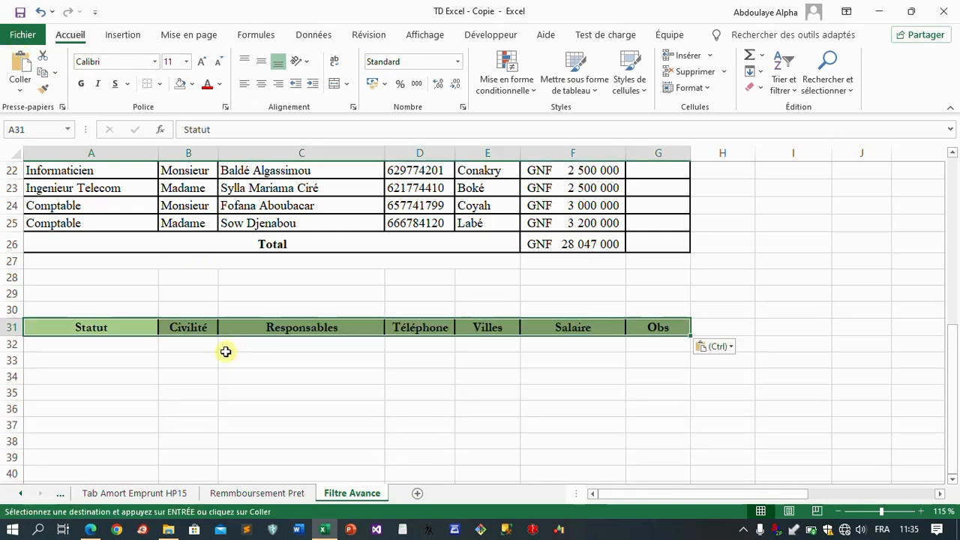
click(80, 343)
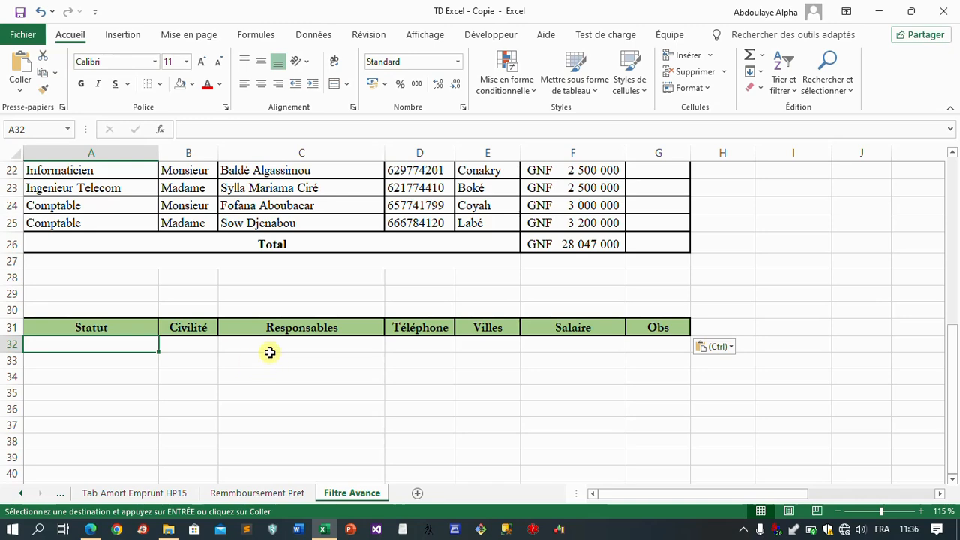
scroll(128, 333, up, 7)
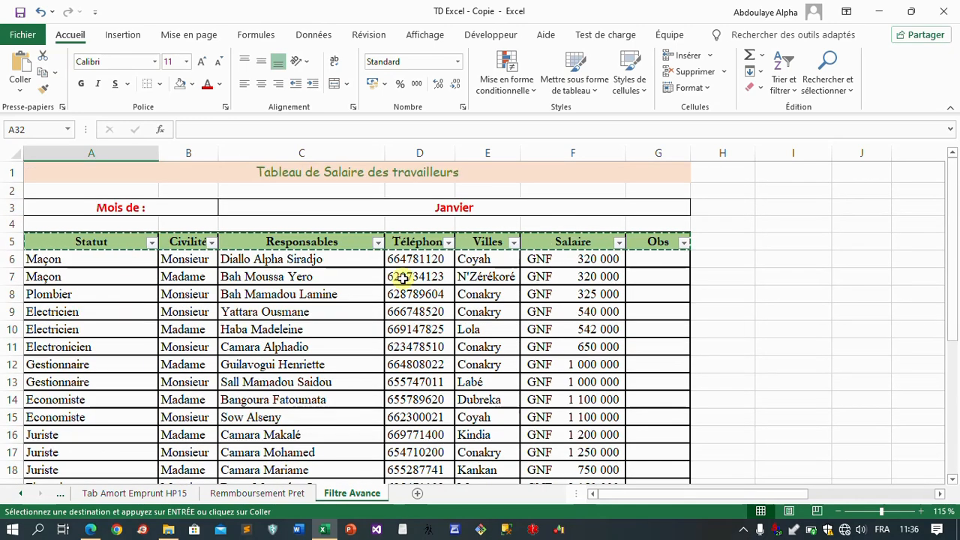
scroll(388, 383, down, 8)
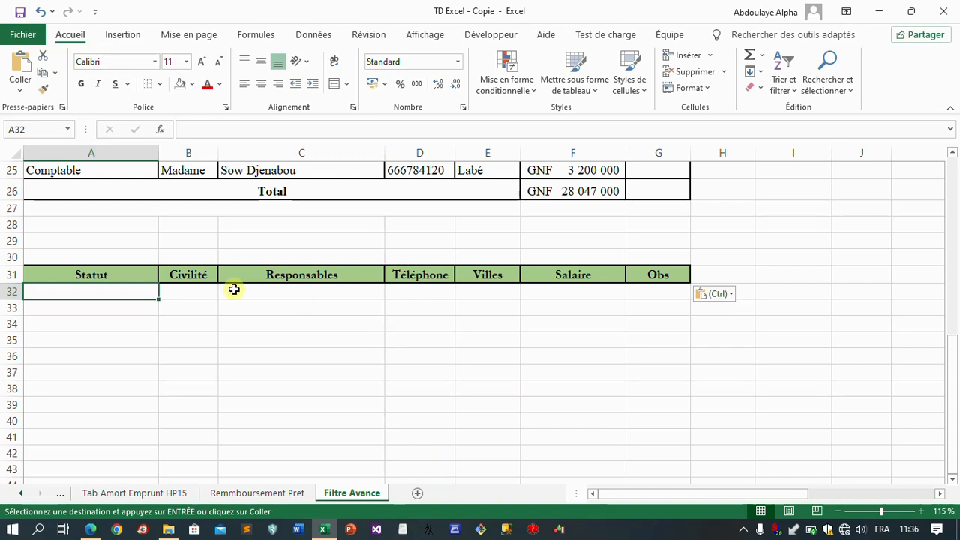
click(244, 314)
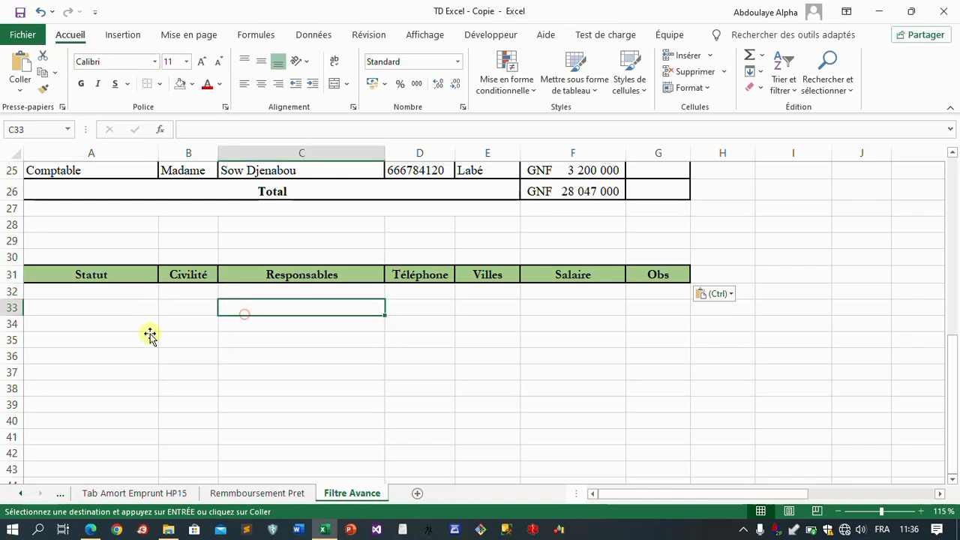
scroll(348, 326, up, 2)
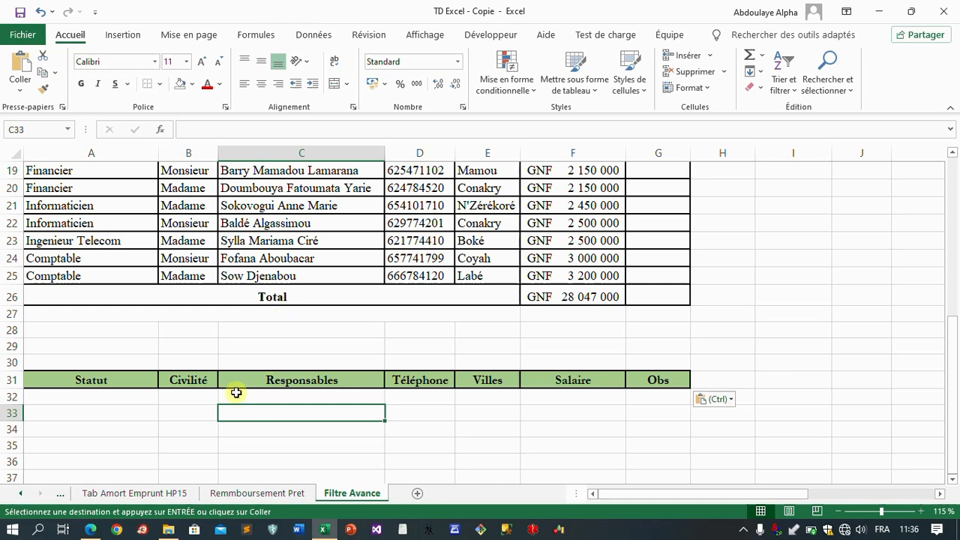
scroll(71, 386, down, 1)
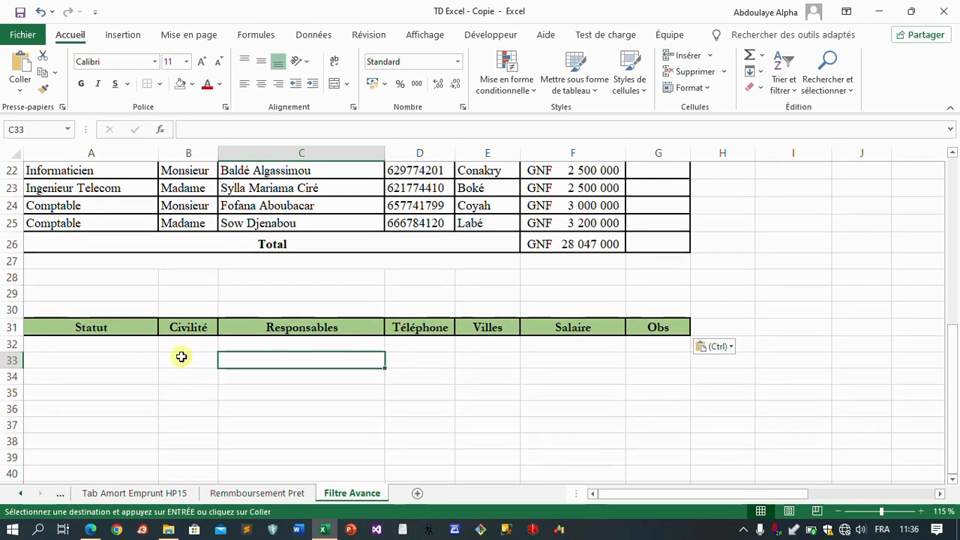
click(118, 345)
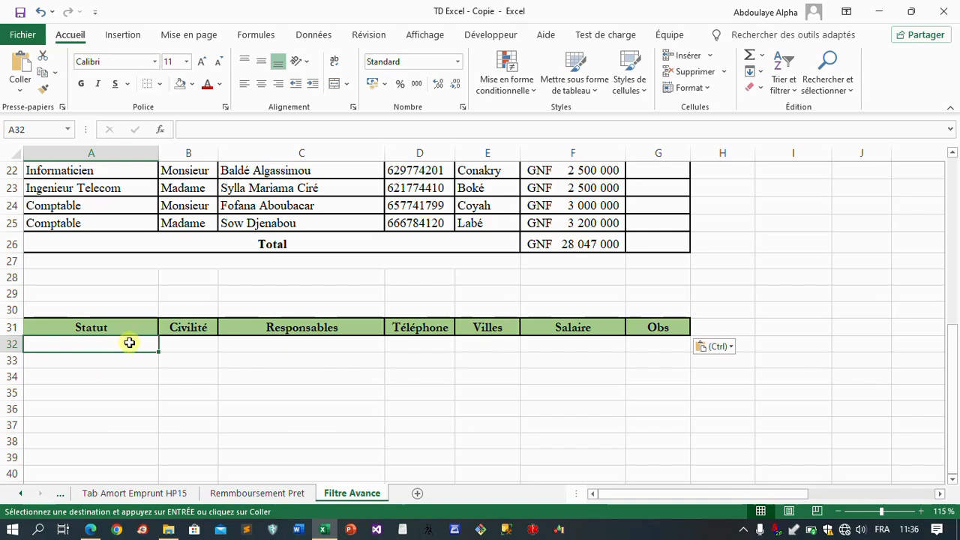
drag(131, 344, 573, 337)
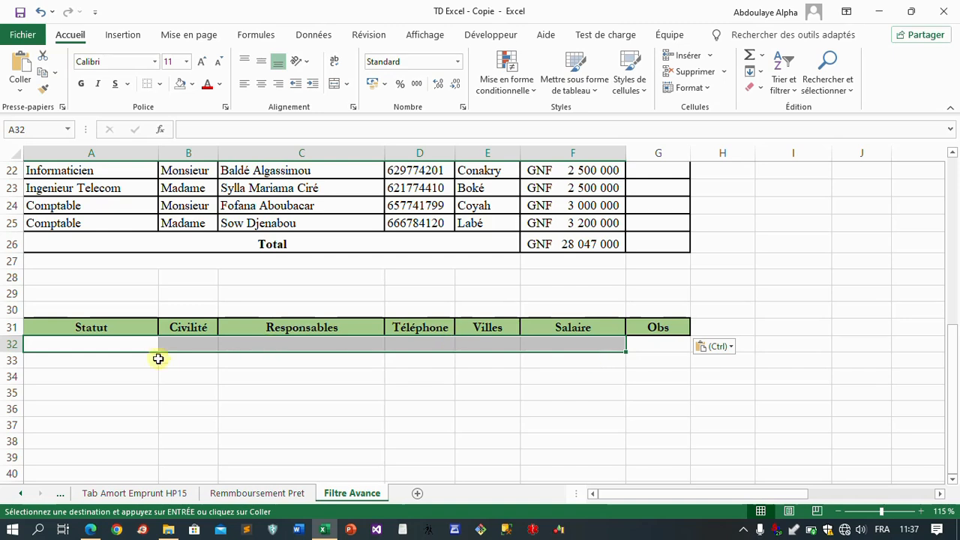
click(130, 342)
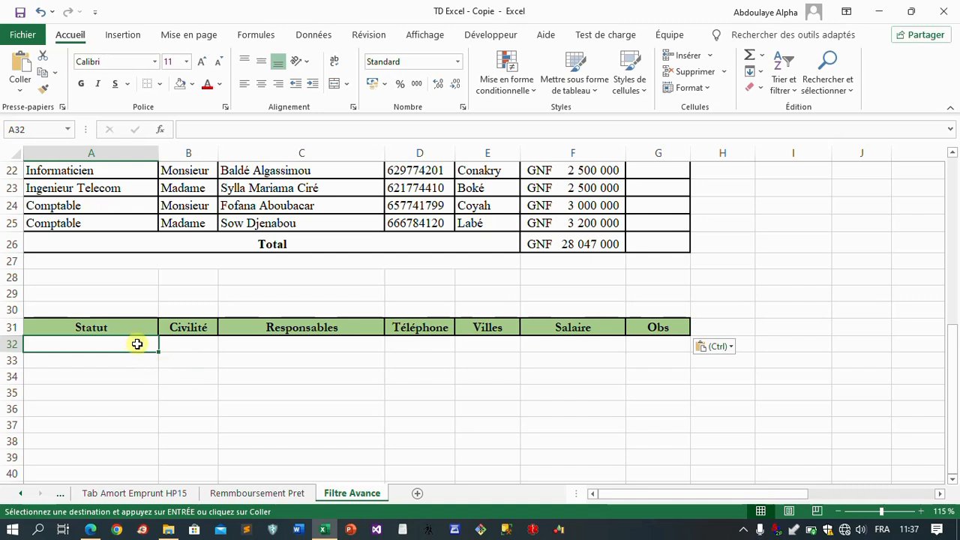
drag(150, 345, 263, 350)
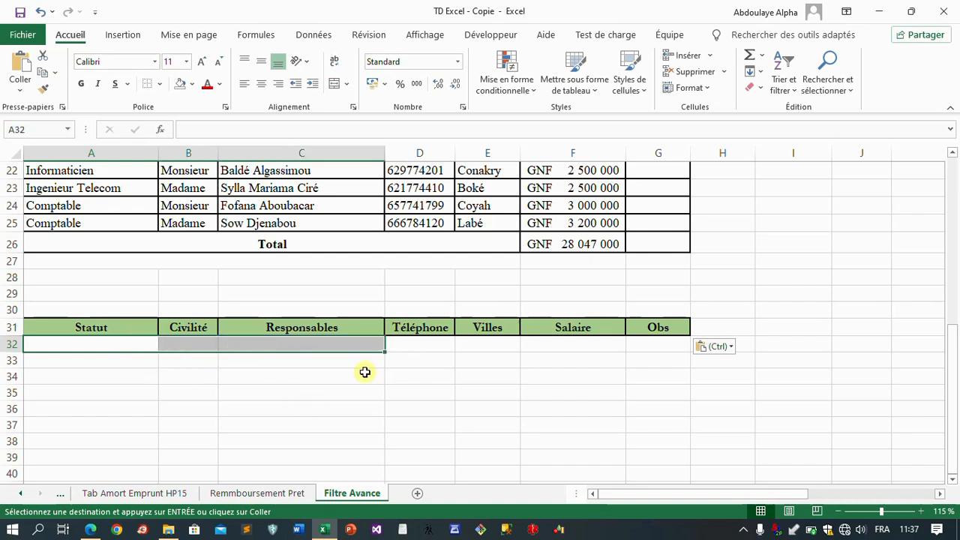
click(308, 363)
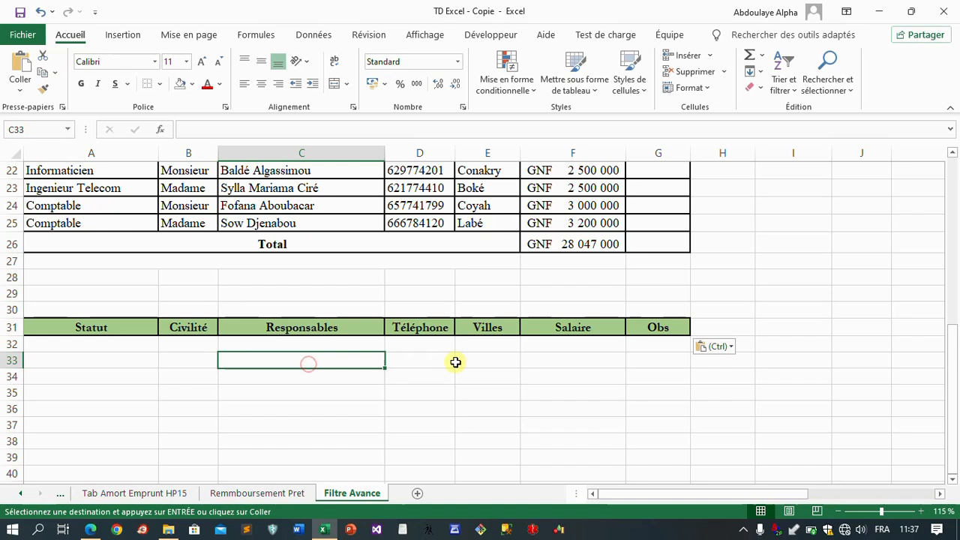
click(457, 363)
drag(519, 363, 527, 361)
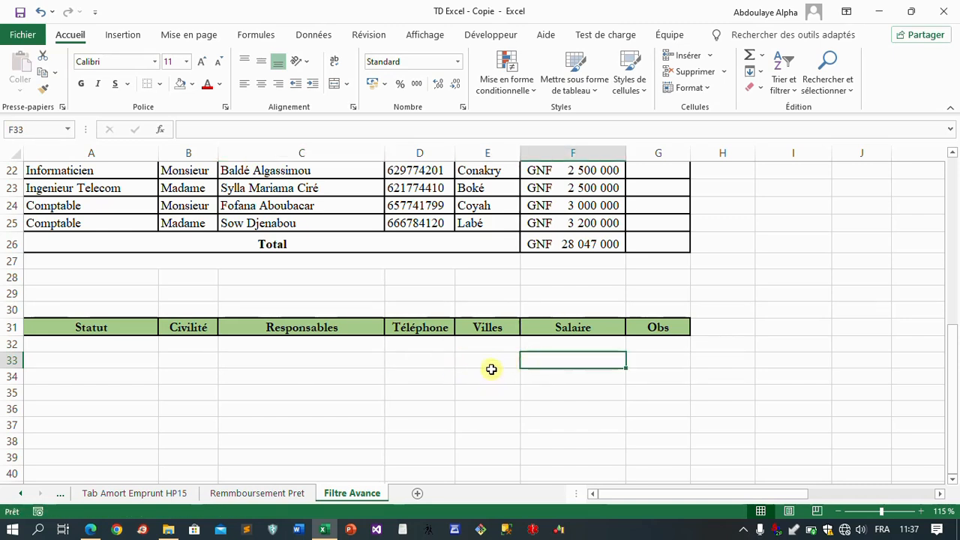
click(491, 372)
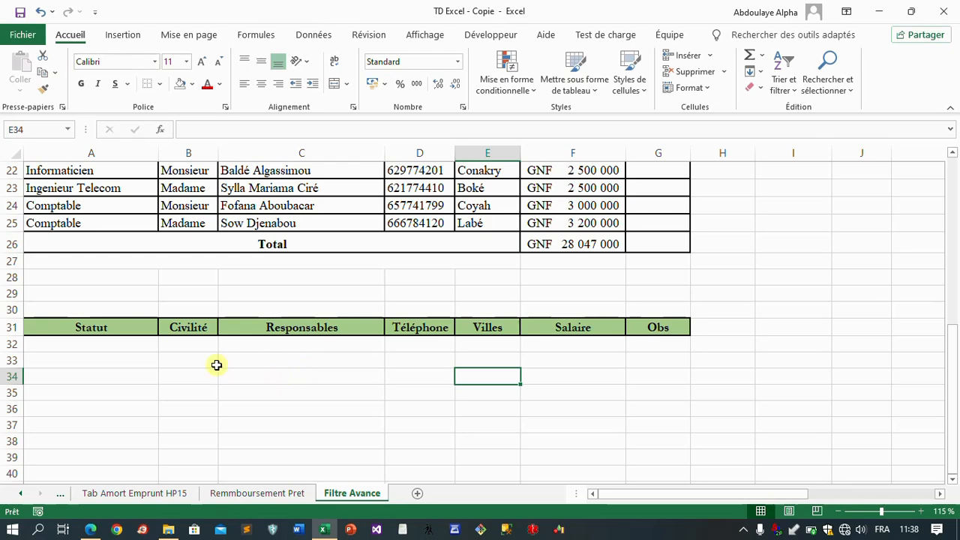
Step: Consult the exercise list in the PDF open in Edge, and enter Conakry as the Villes criterion in Excel cell E32
click(92, 531)
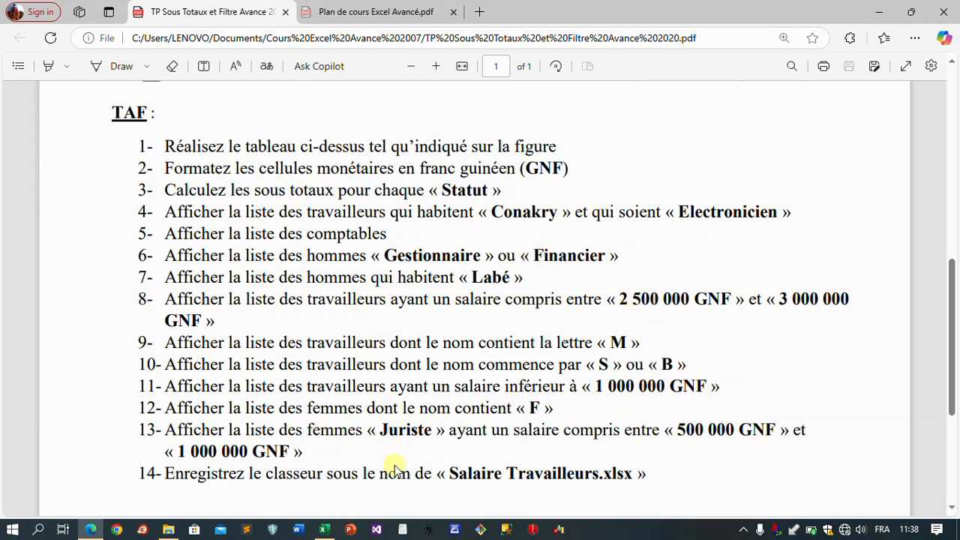
mouse_move(324, 533)
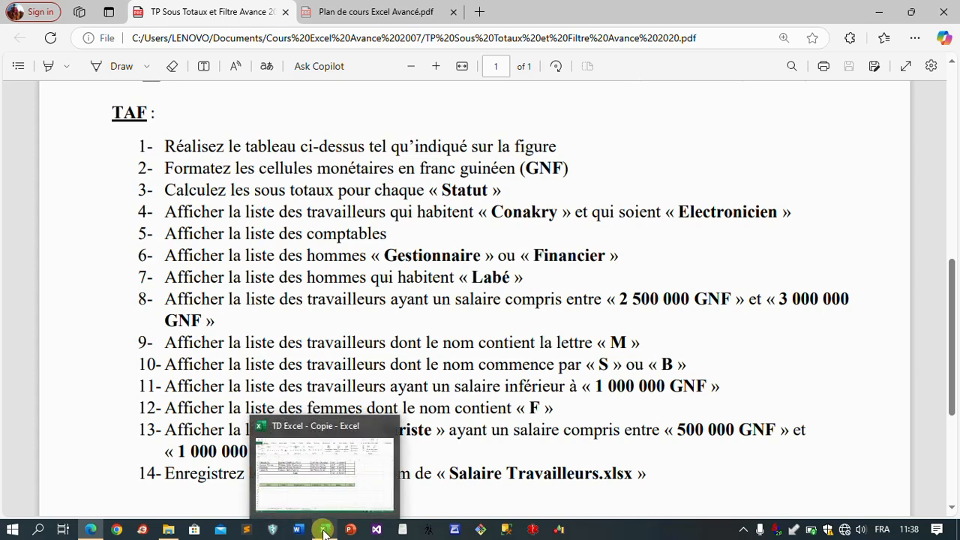
click(324, 533)
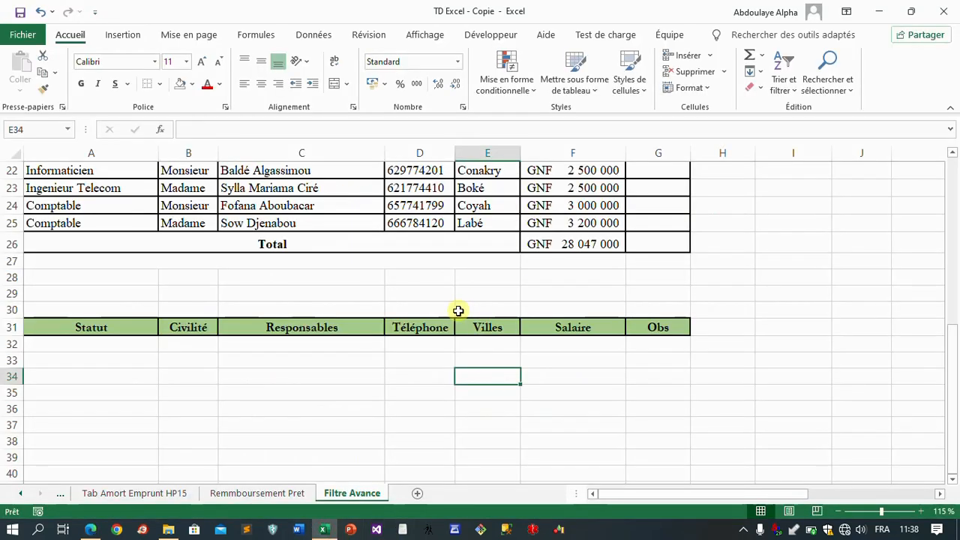
click(324, 530)
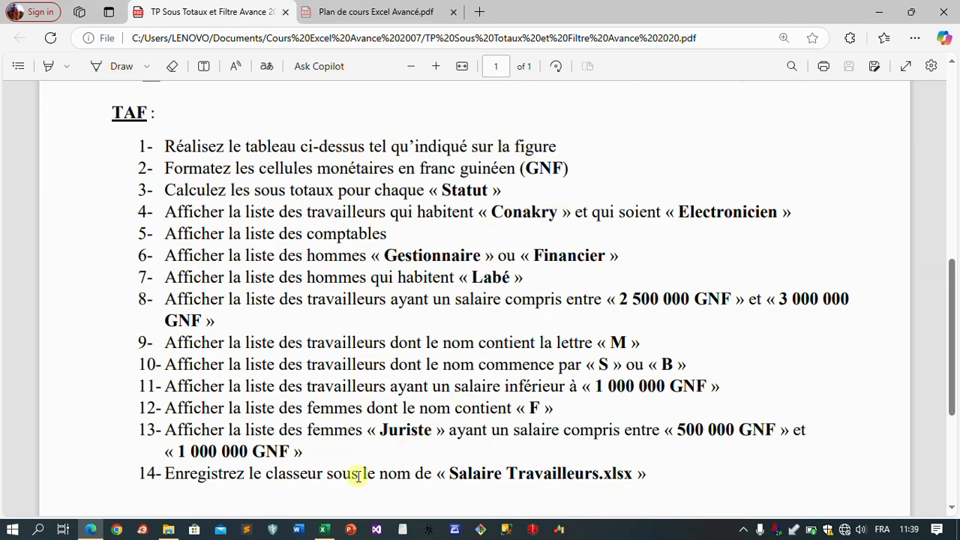
click(324, 530)
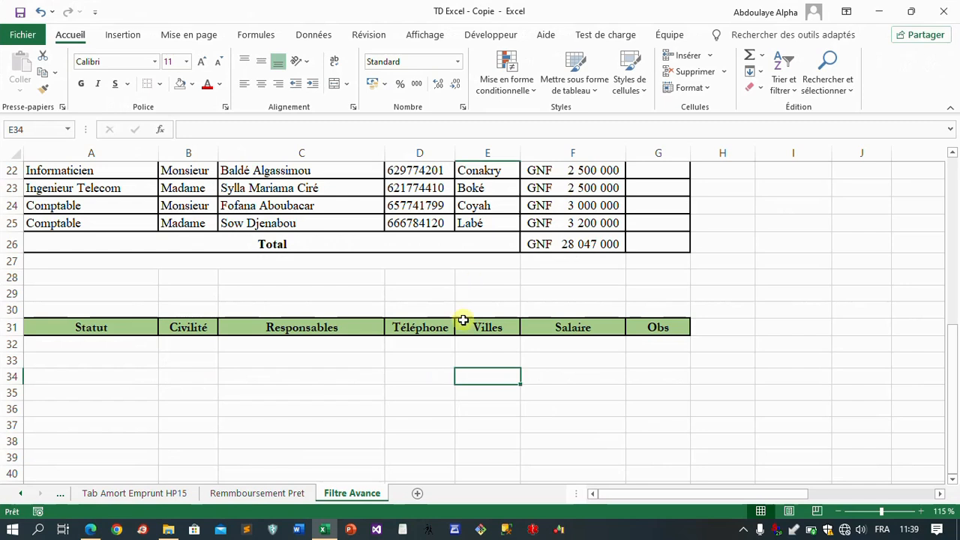
click(488, 346)
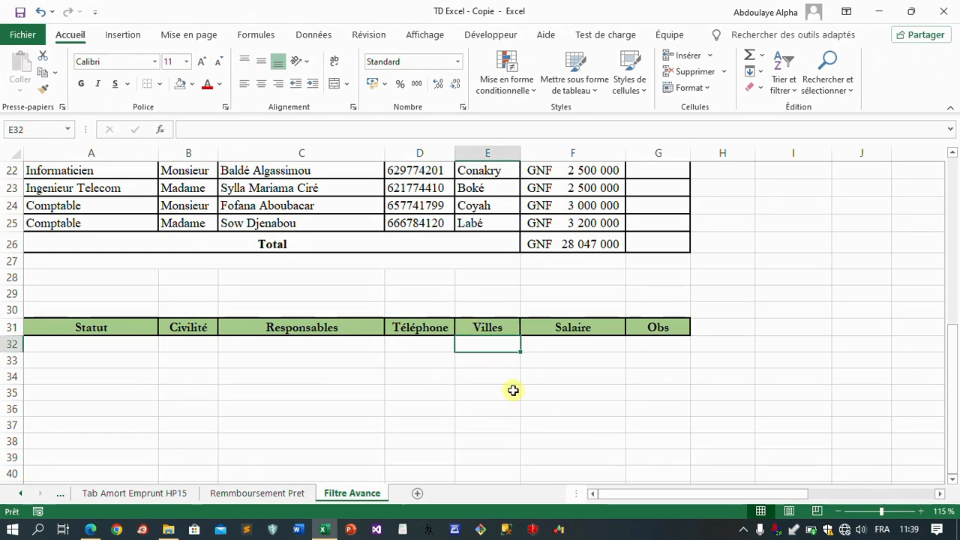
text(Con)
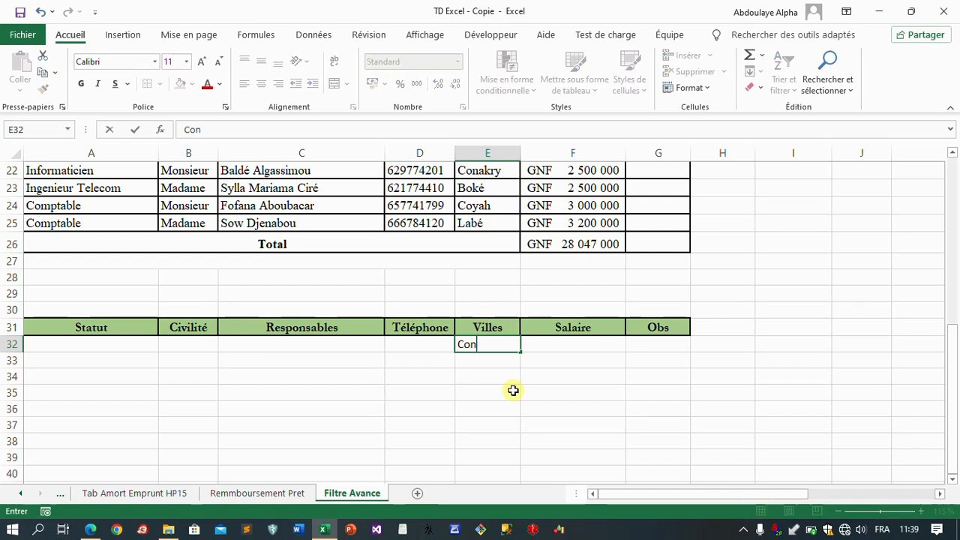
text(akry)
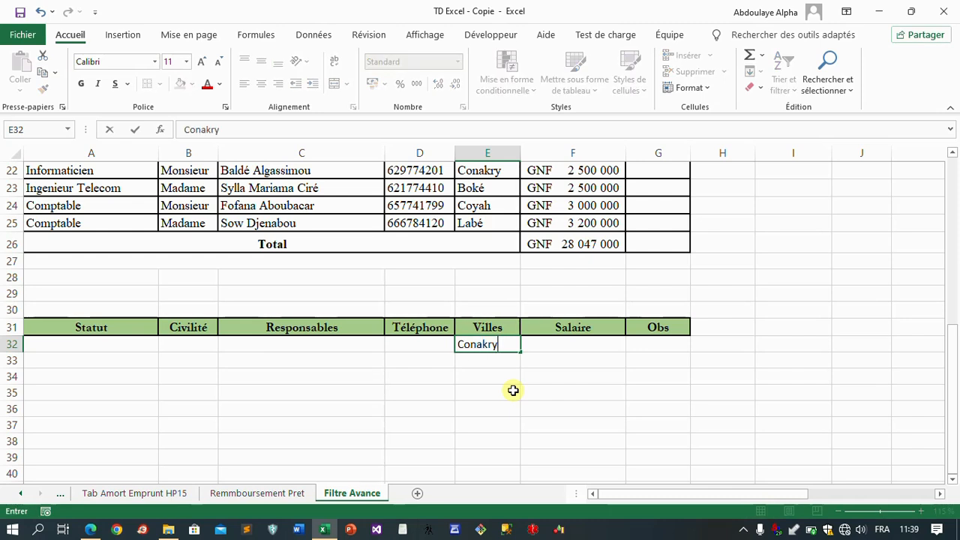
key(Return)
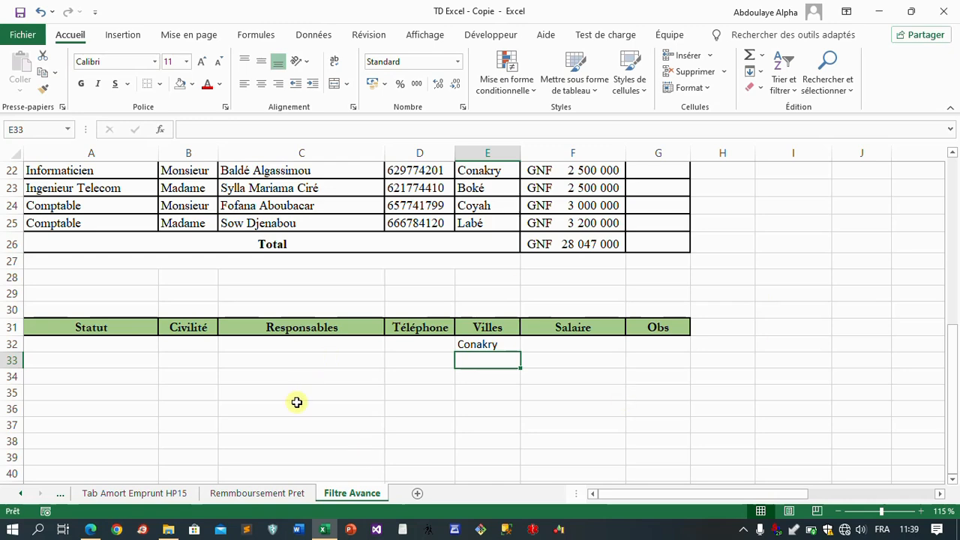
Step: Check the exercise 4 job criterion in the PDF open in Edge, and enter Electr in Excel cell A32
click(90, 529)
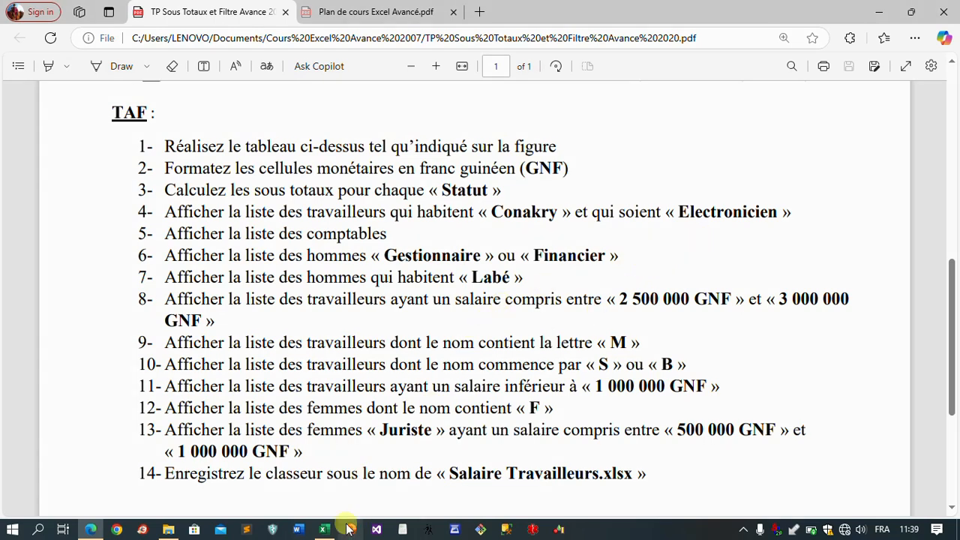
click(324, 530)
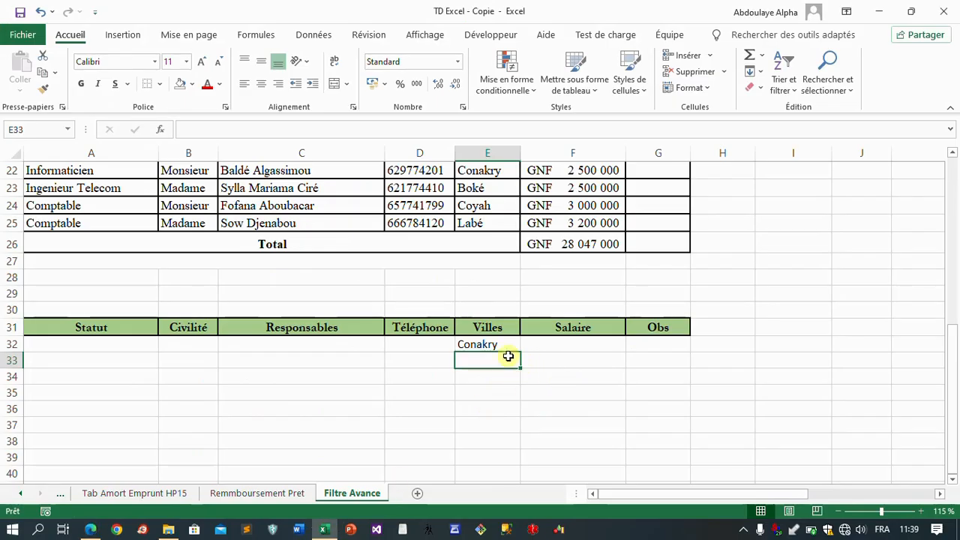
click(97, 344)
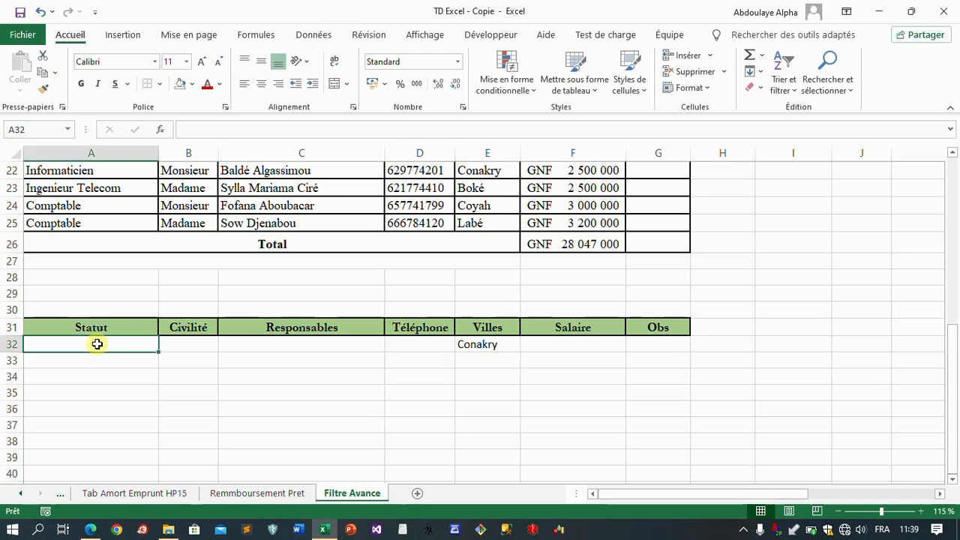
text(Electr)
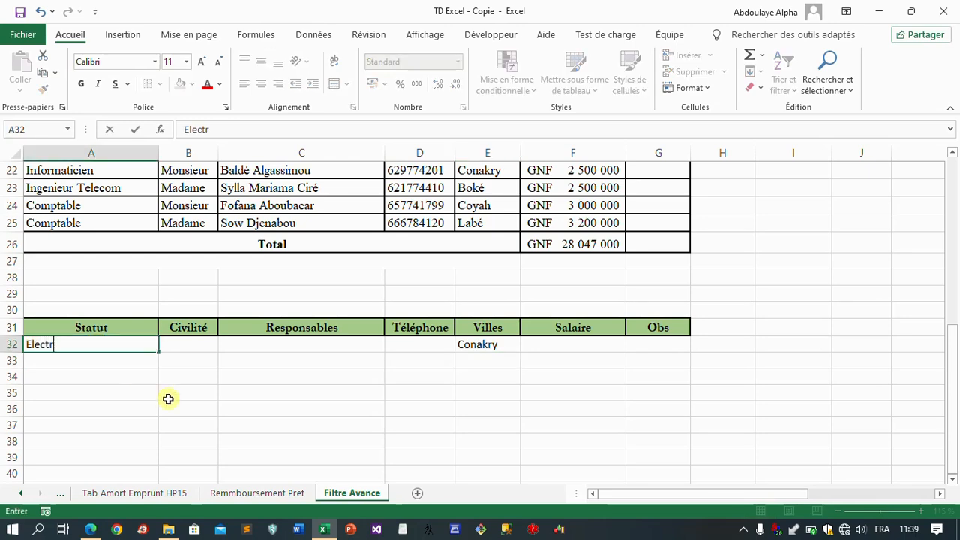
Step: Copy the text Electronicien from cell A11 and put it in A32 as the Statut criterion, replacing the partial entry
scroll(128, 339, up, 3)
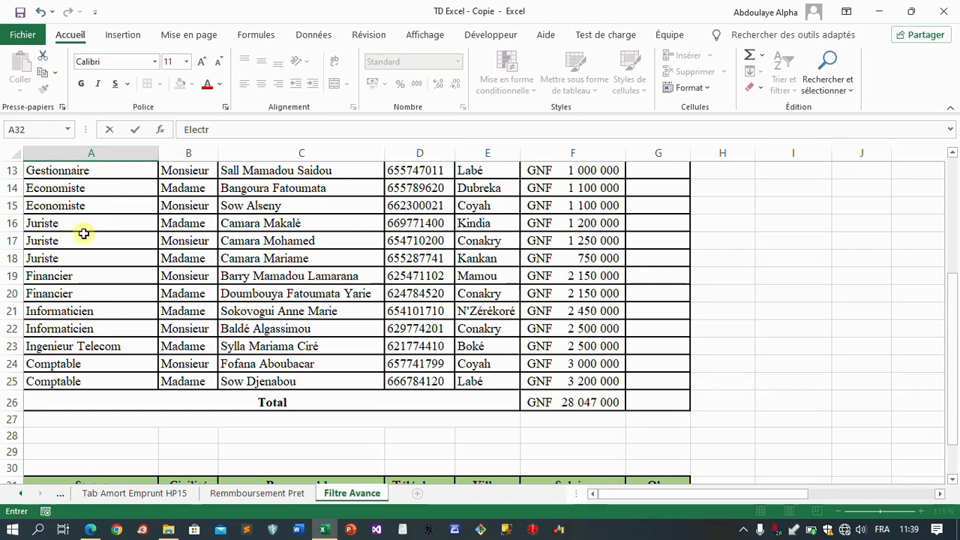
scroll(111, 293, up, 2)
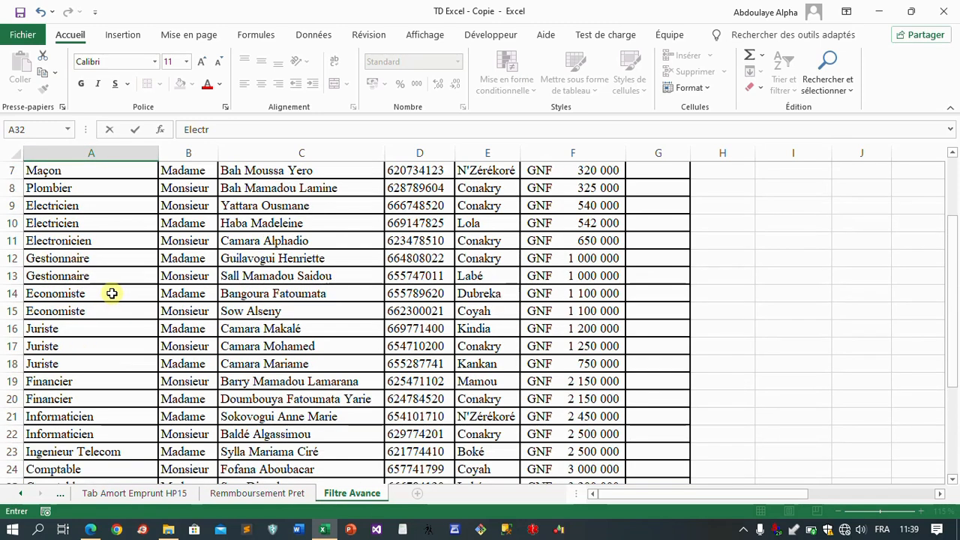
click(92, 244)
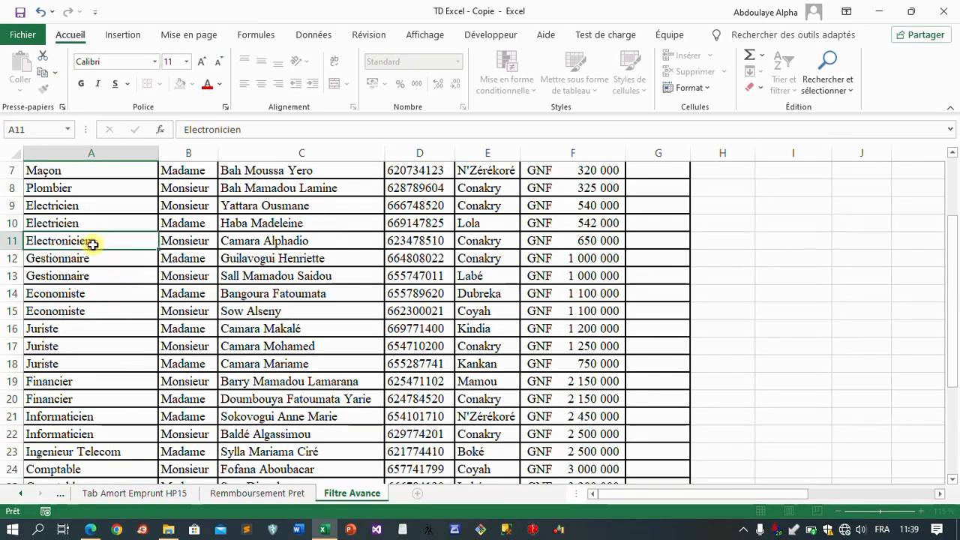
double_click(247, 131)
key(ctrl+c)
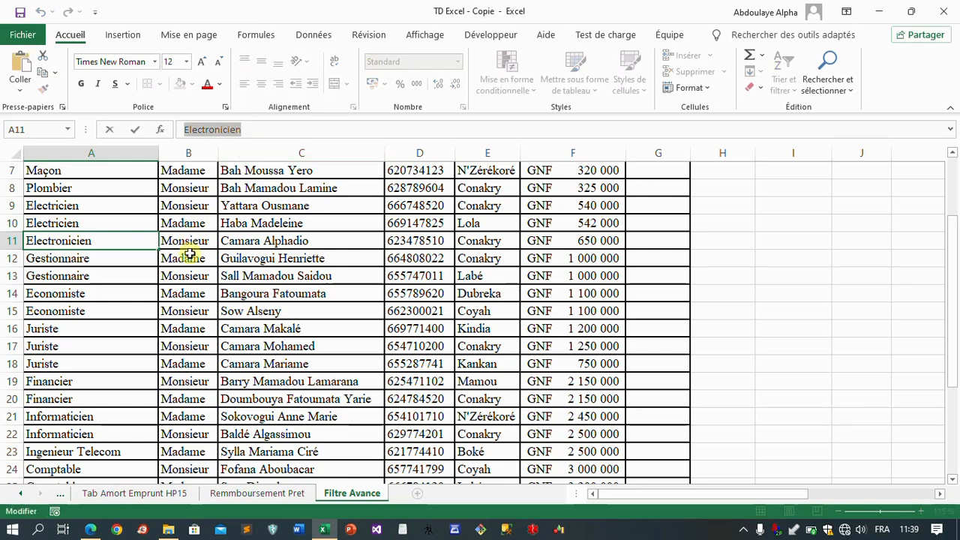
scroll(189, 255, down, 6)
click(118, 291)
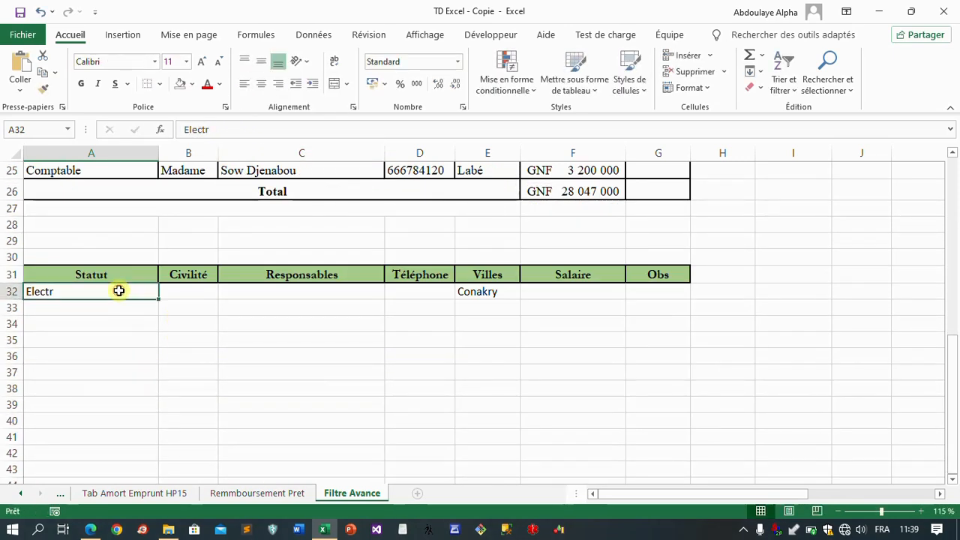
double_click(252, 135)
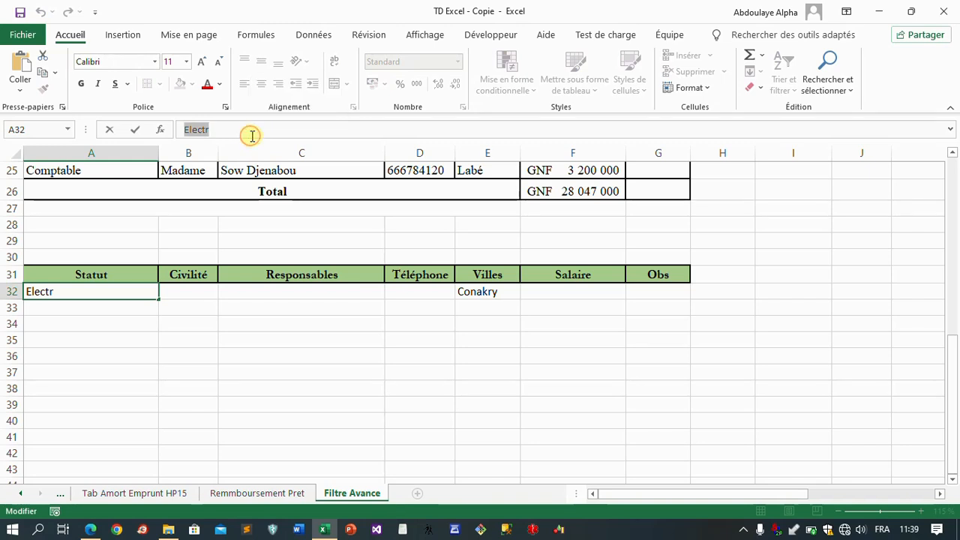
key(ctrl+v)
key(Return)
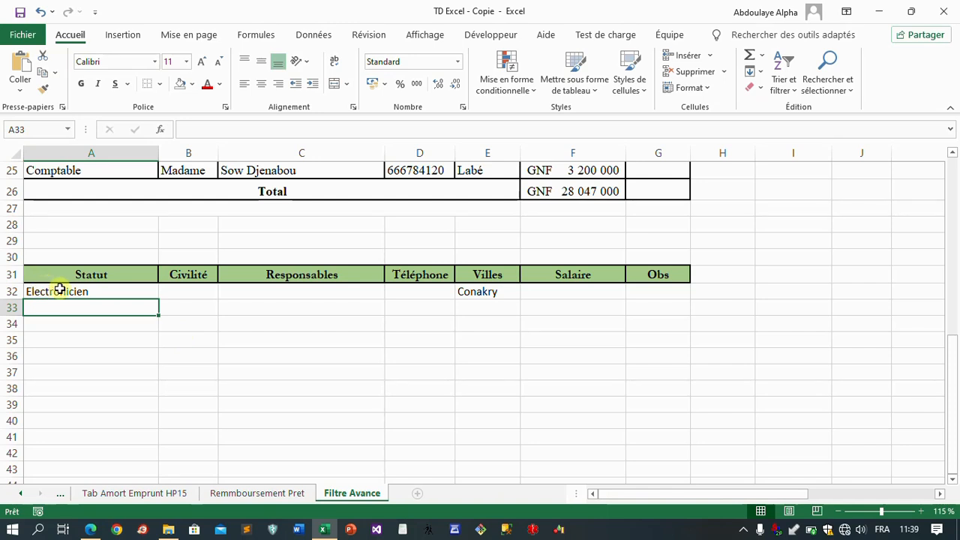
Step: Review the criteria in A32:F32 against the exercise list in the PDF in Edge, and return to the Excel sheet
drag(63, 292, 553, 291)
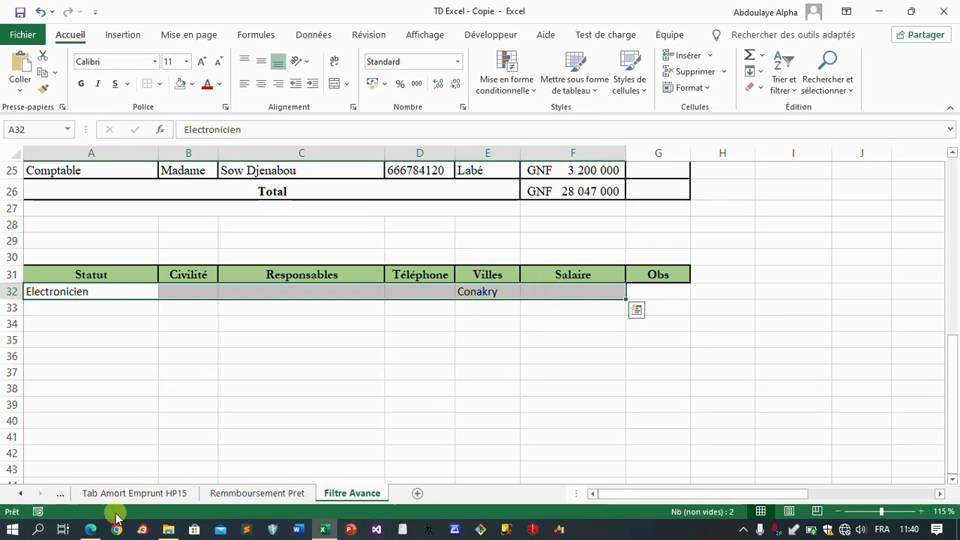
click(92, 530)
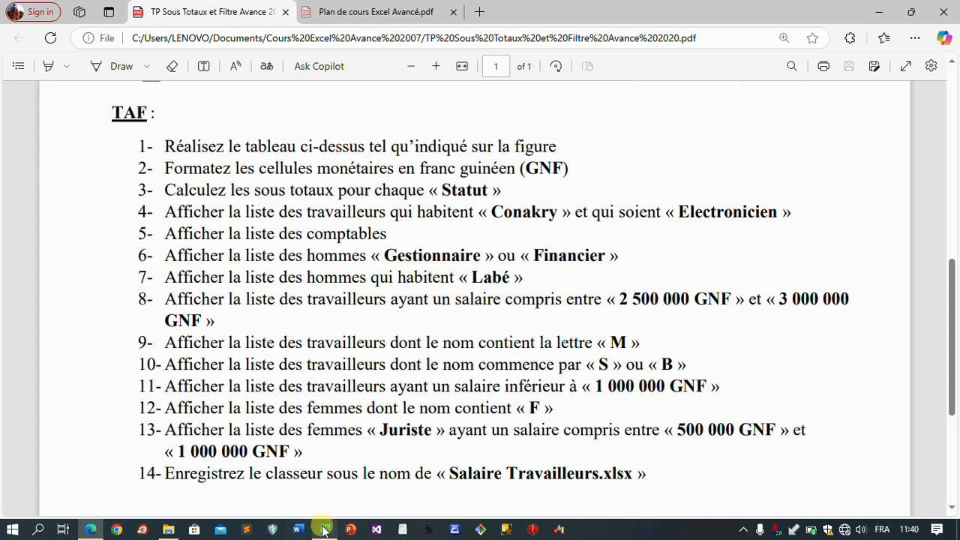
mouse_move(324, 529)
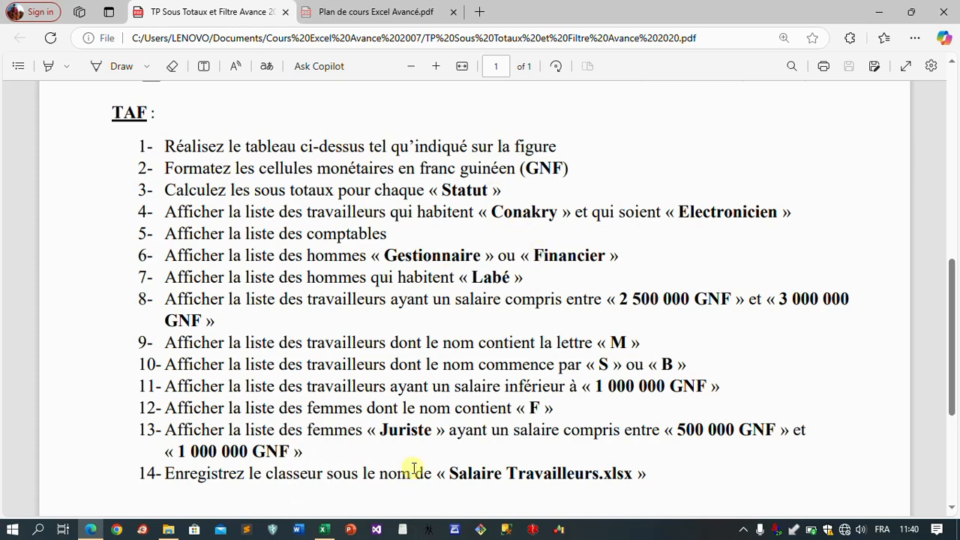
click(324, 530)
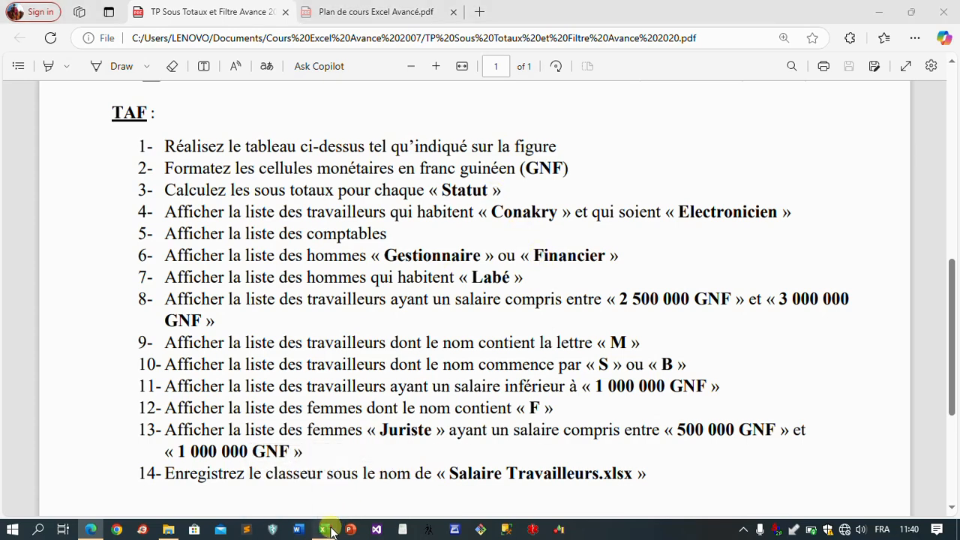
click(226, 325)
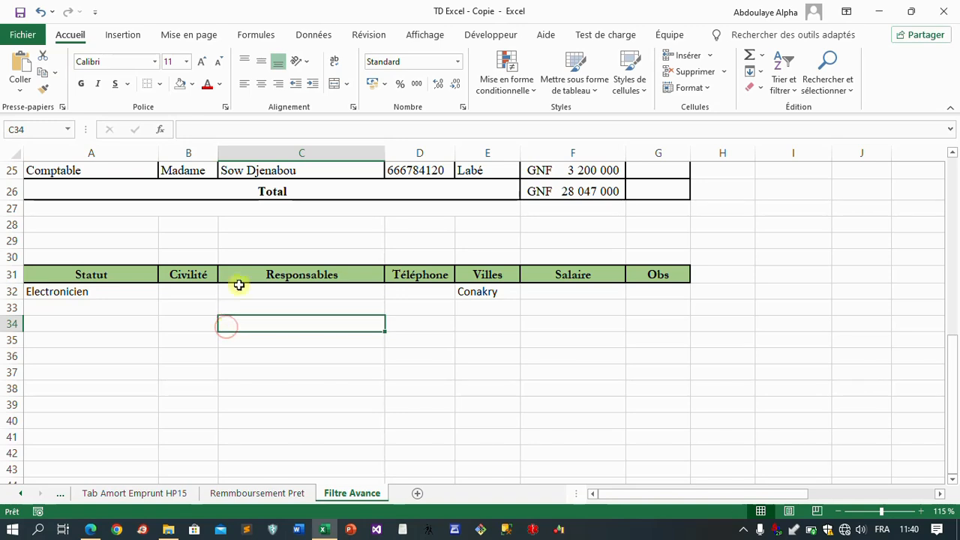
Step: Open the Advanced Filter dialog from cell C12 of the salary table and move it clear of the data
scroll(227, 272, up, 2)
scroll(227, 271, up, 4)
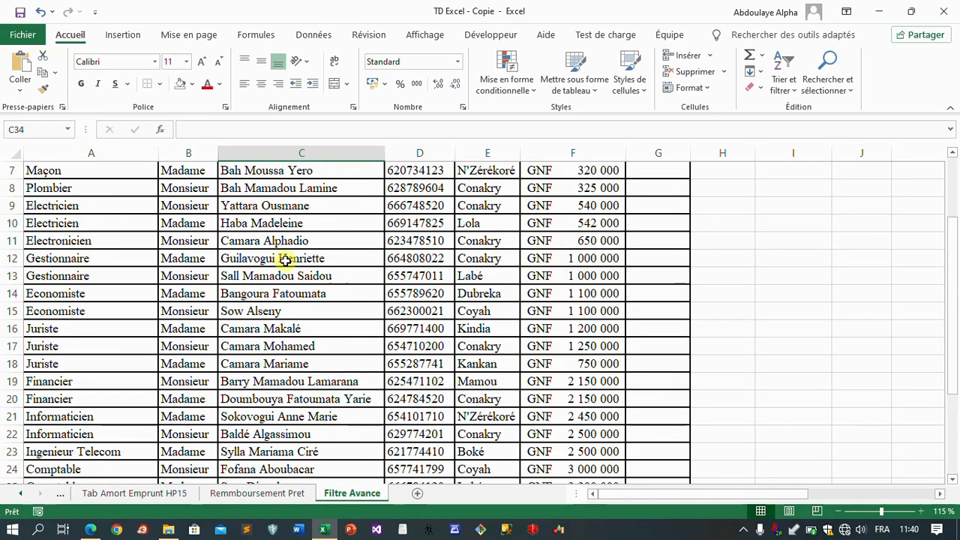
click(282, 259)
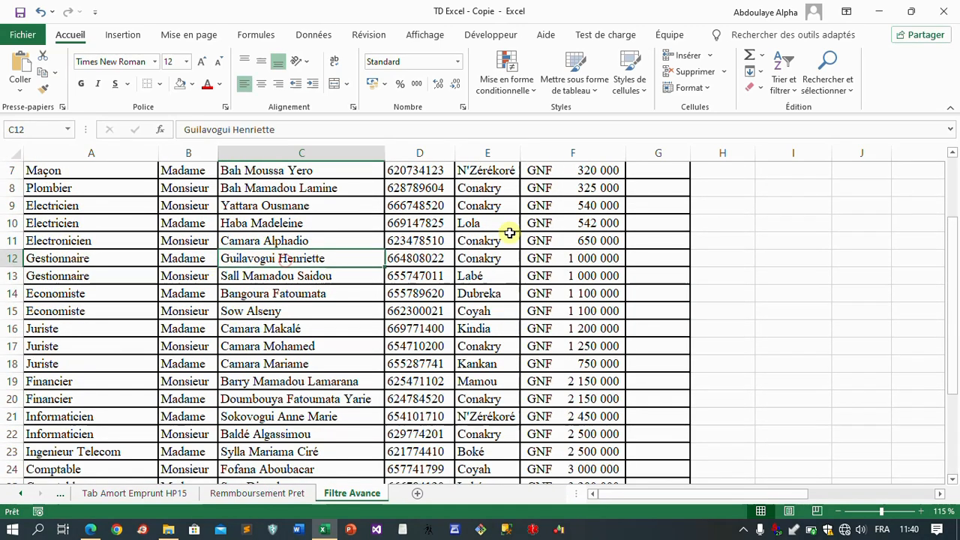
click(331, 42)
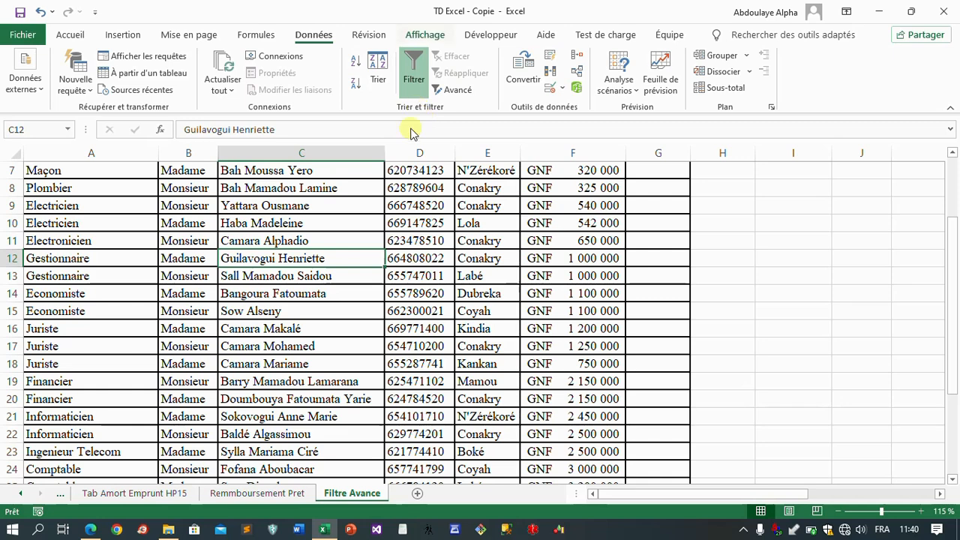
click(414, 69)
scroll(411, 214, up, 2)
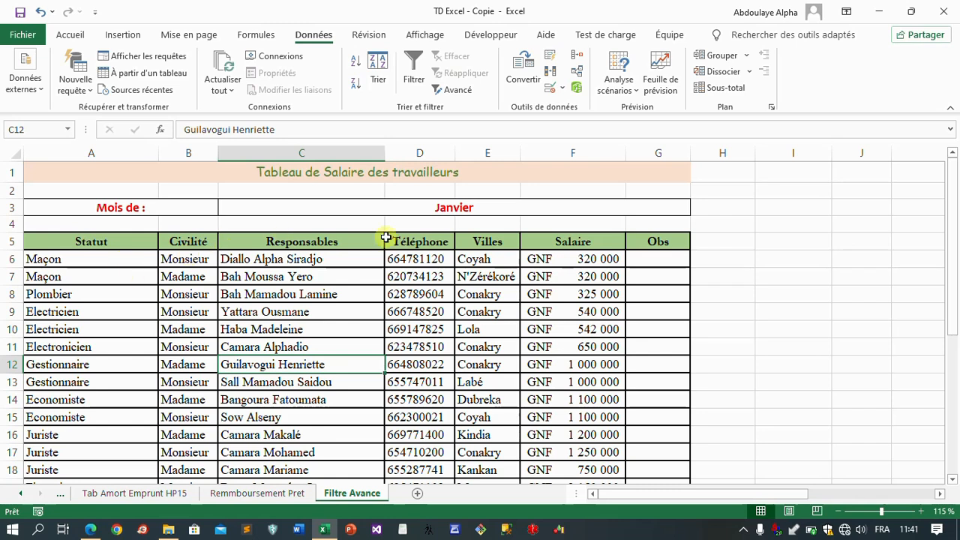
click(454, 91)
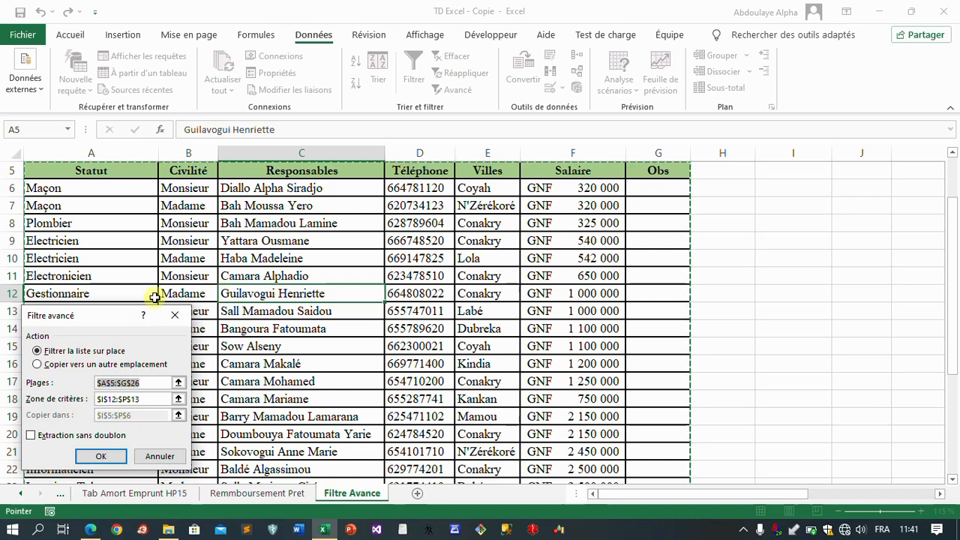
drag(111, 316, 771, 193)
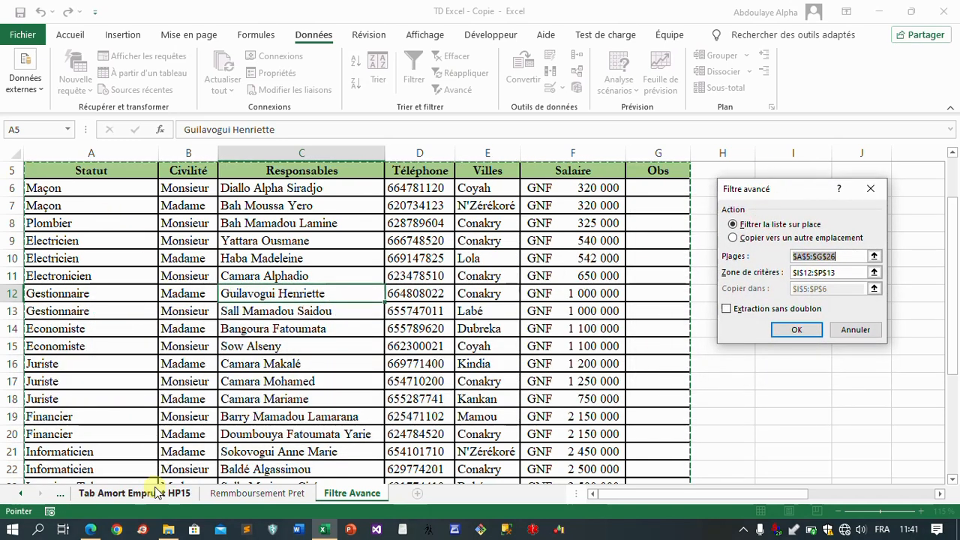
Step: Set the advanced filter's list range to $A$5:$G$25, leaving out the Total row
scroll(337, 339, down, 2)
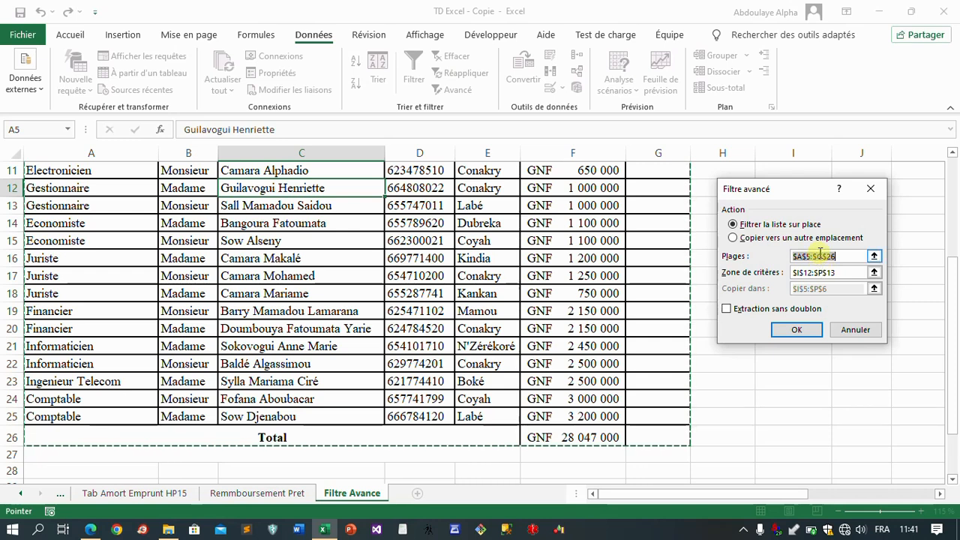
click(839, 256)
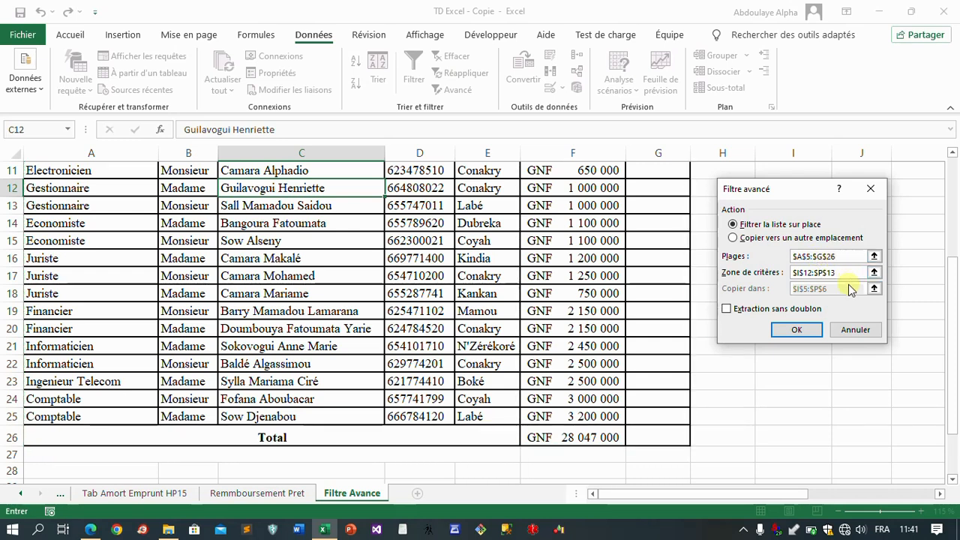
text(5)
click(848, 273)
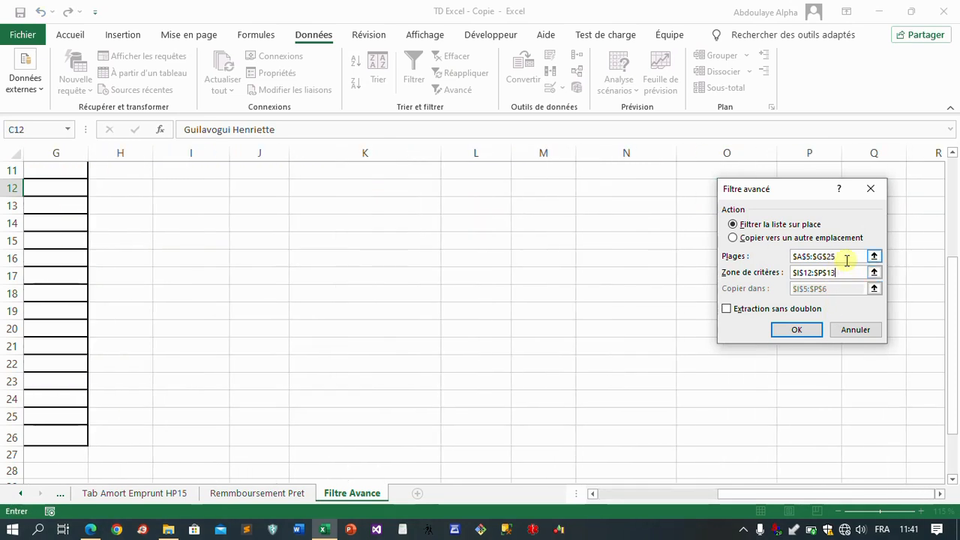
click(844, 256)
scroll(425, 362, down, 2)
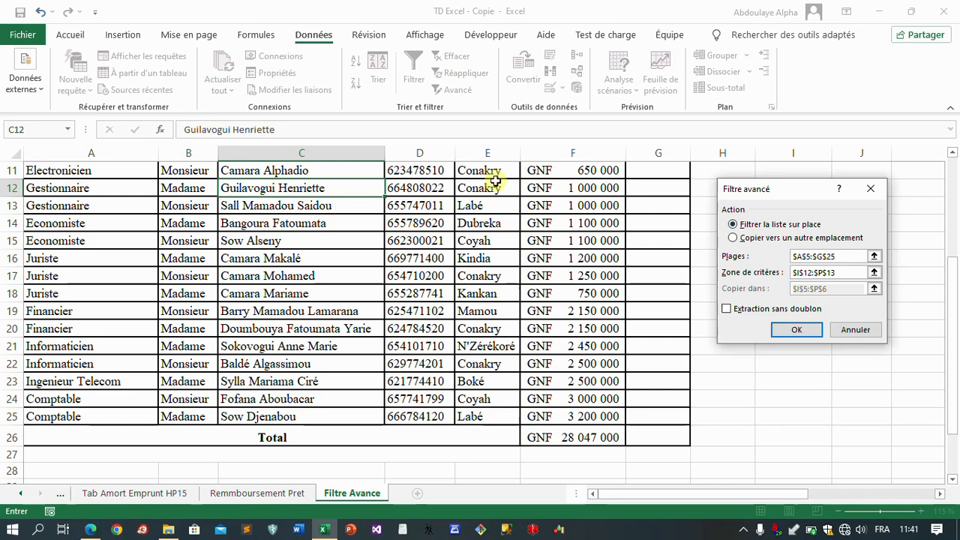
Step: Set the criteria range to $A$31:$G$32 on the Filtre Avance sheet and apply the advanced filter in place
click(855, 273)
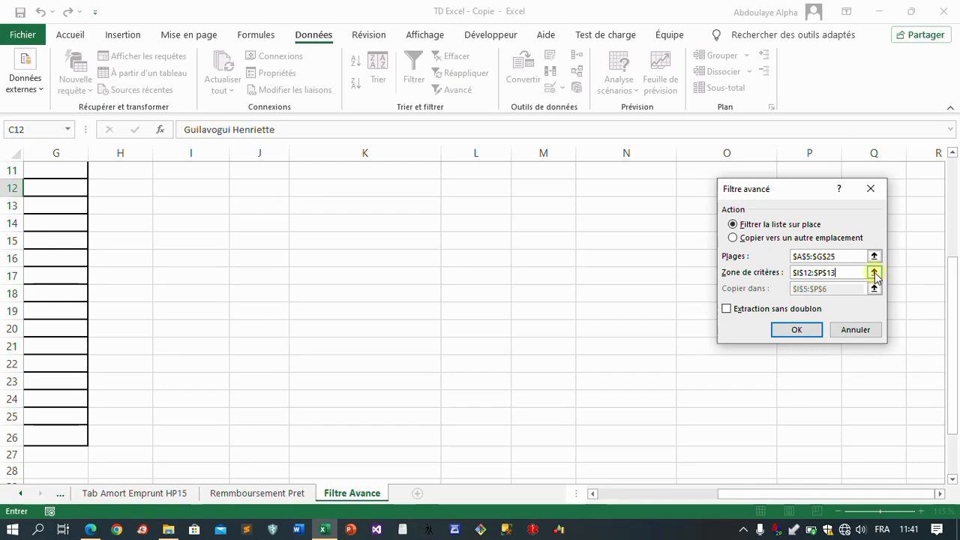
click(875, 273)
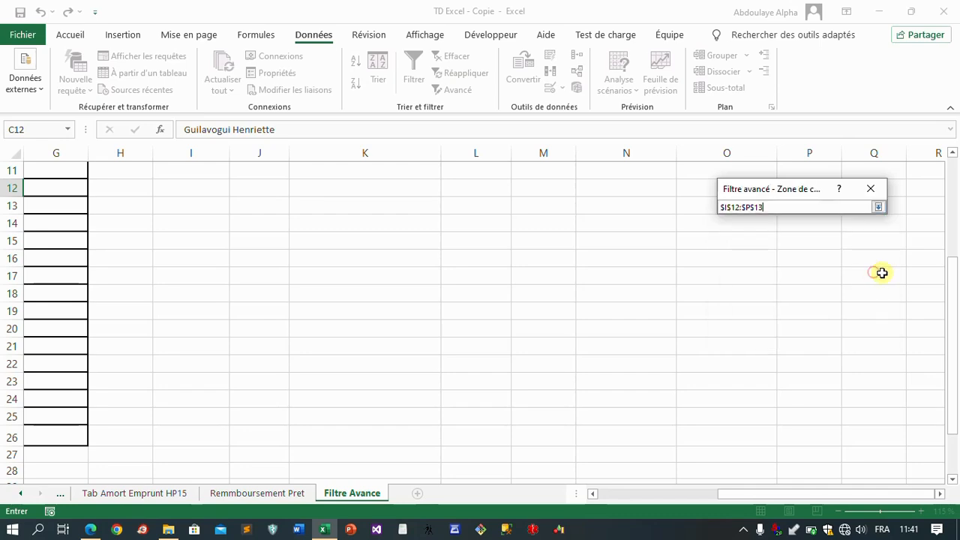
click(639, 495)
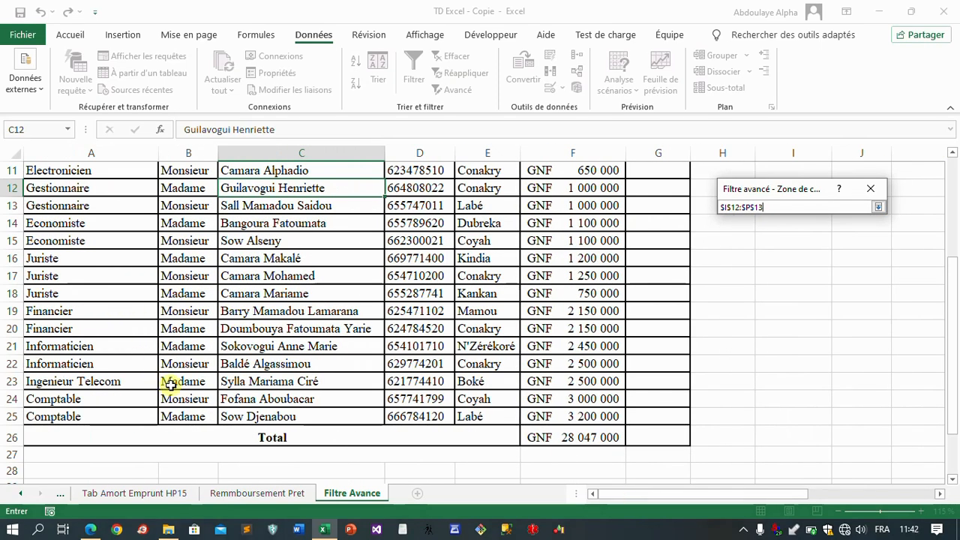
scroll(172, 371, down, 3)
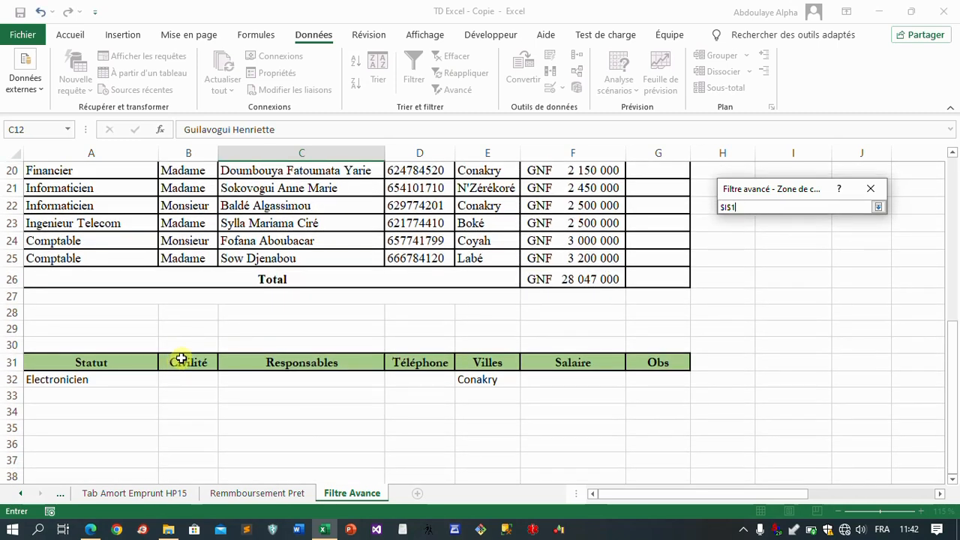
click(43, 362)
drag(105, 379, 514, 372)
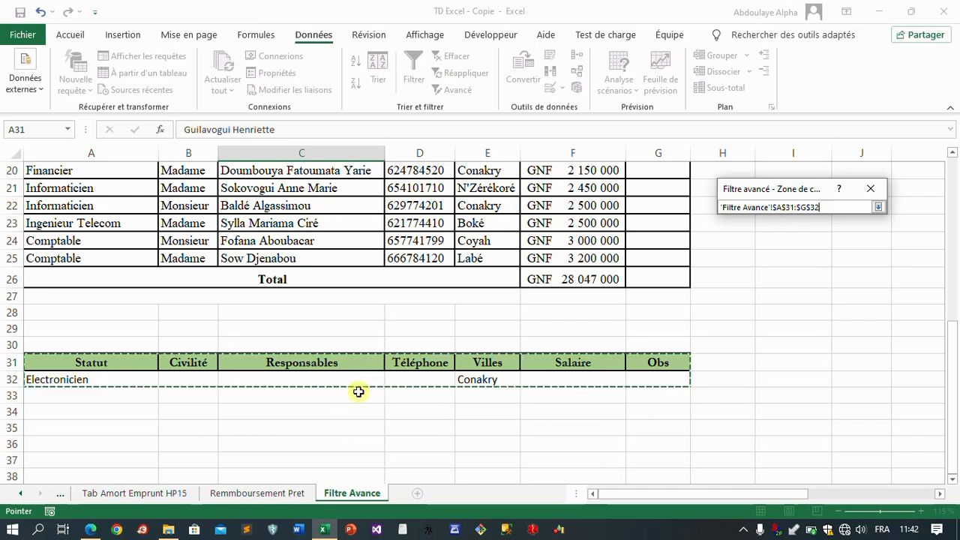
click(879, 208)
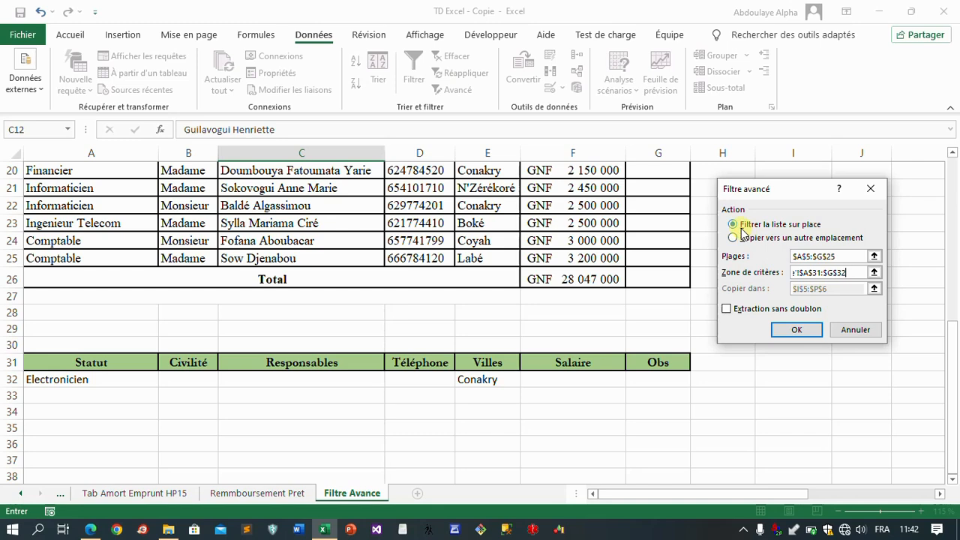
click(809, 339)
scroll(351, 275, up, 1)
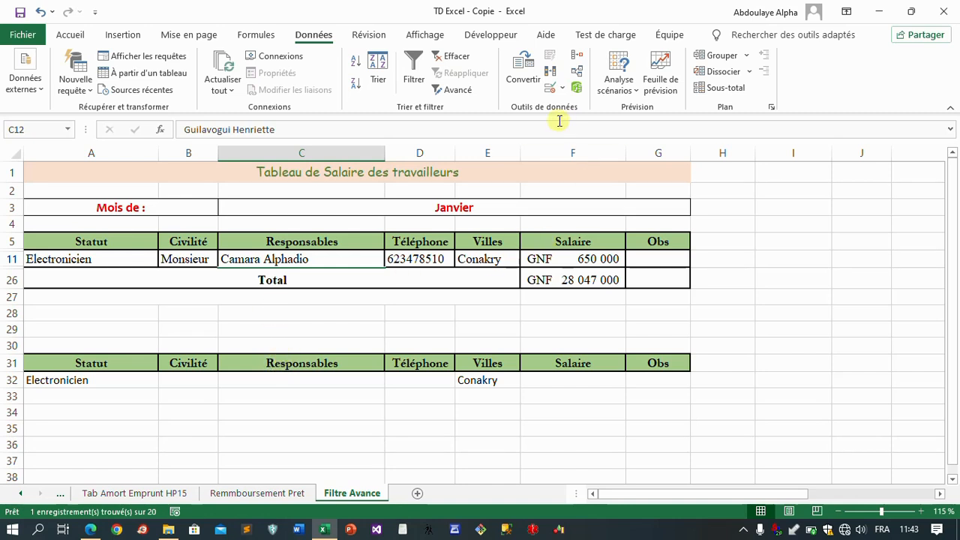
Step: Clear the advanced filter from the salary table to restore all its rows
click(457, 60)
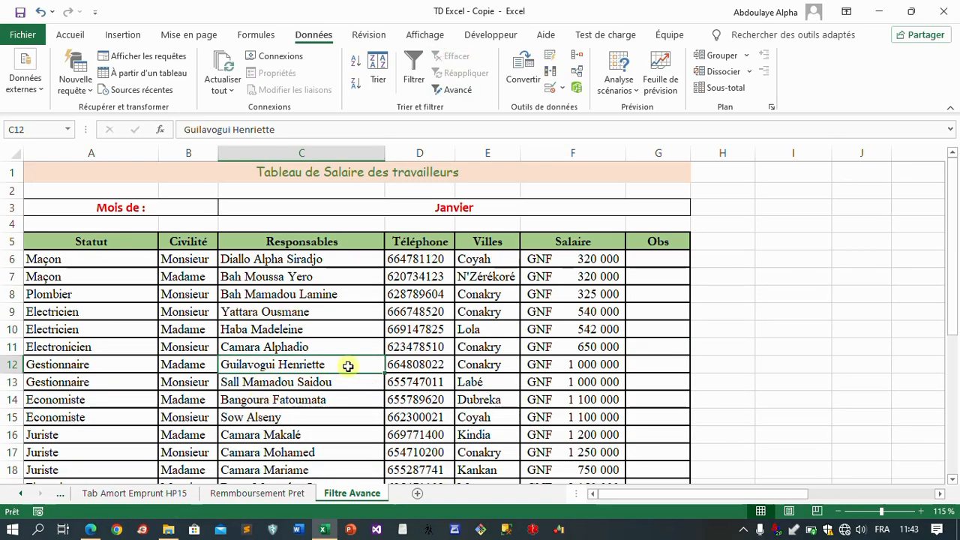
scroll(341, 360, down, 1)
scroll(337, 358, down, 3)
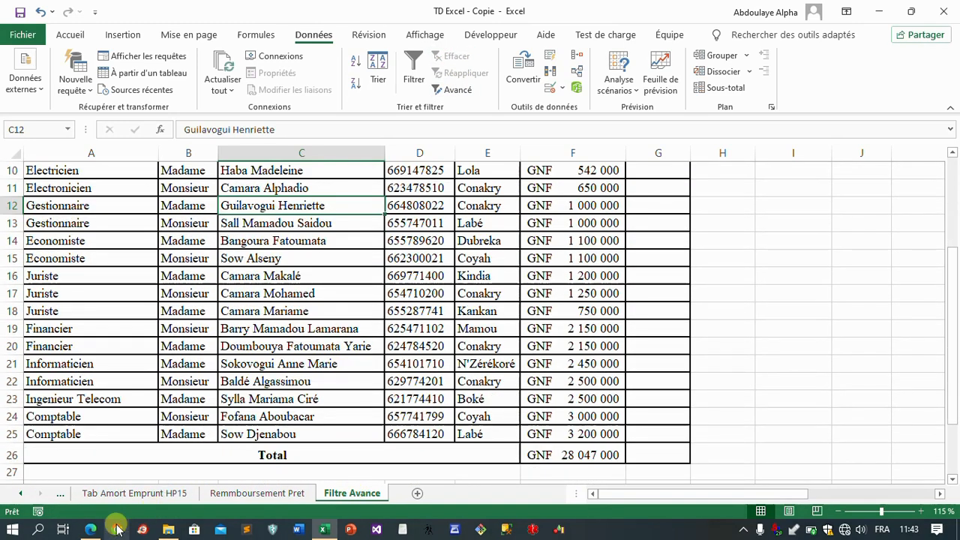
Step: Switch to the exercise PDF in Edge, read exercise 6 on men who are Gestionnaire or Financier, and return to the Excel workbook
click(93, 531)
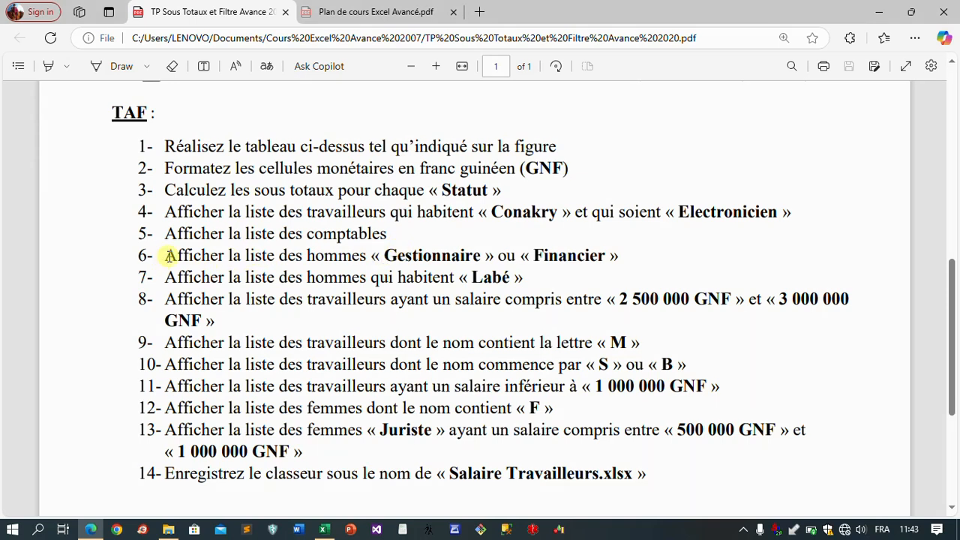
drag(166, 256, 629, 257)
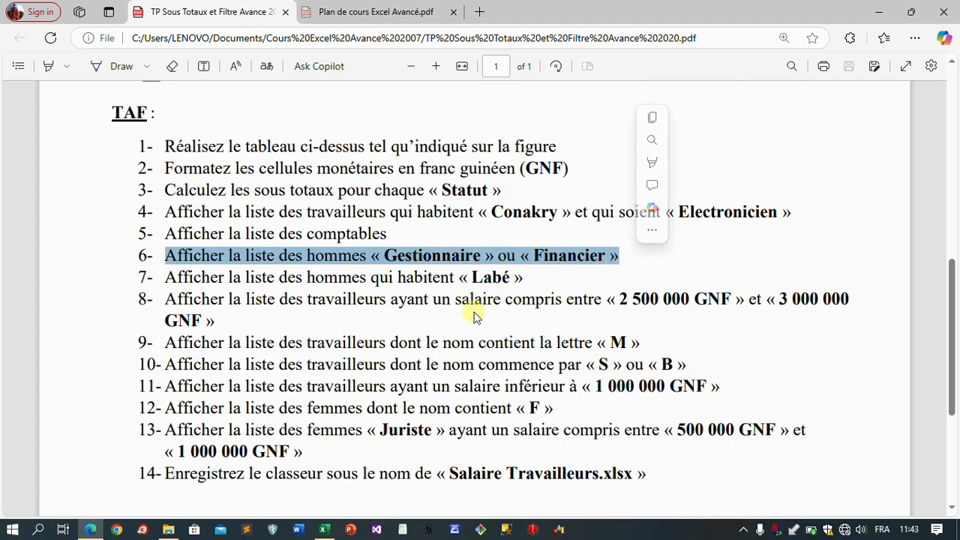
scroll(232, 319, down, 1)
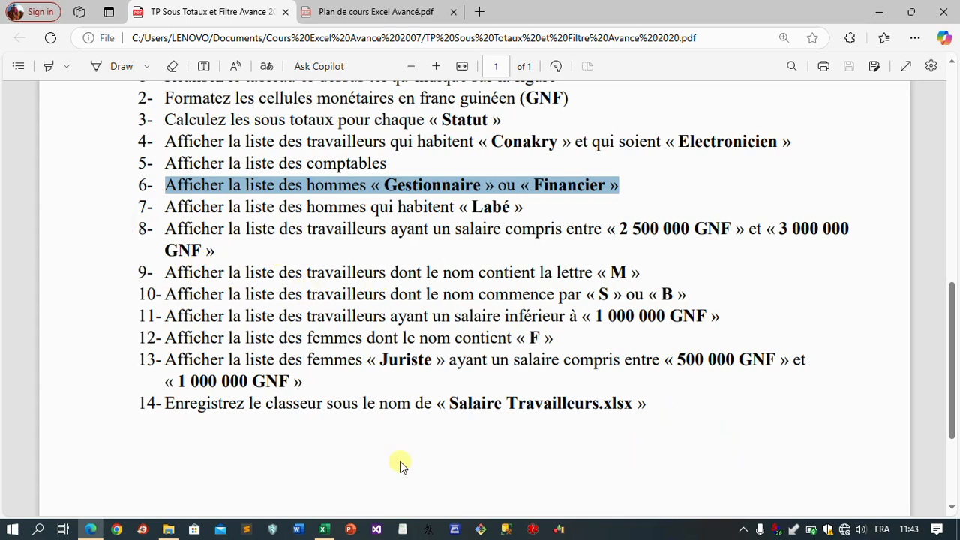
click(325, 530)
scroll(135, 300, down, 4)
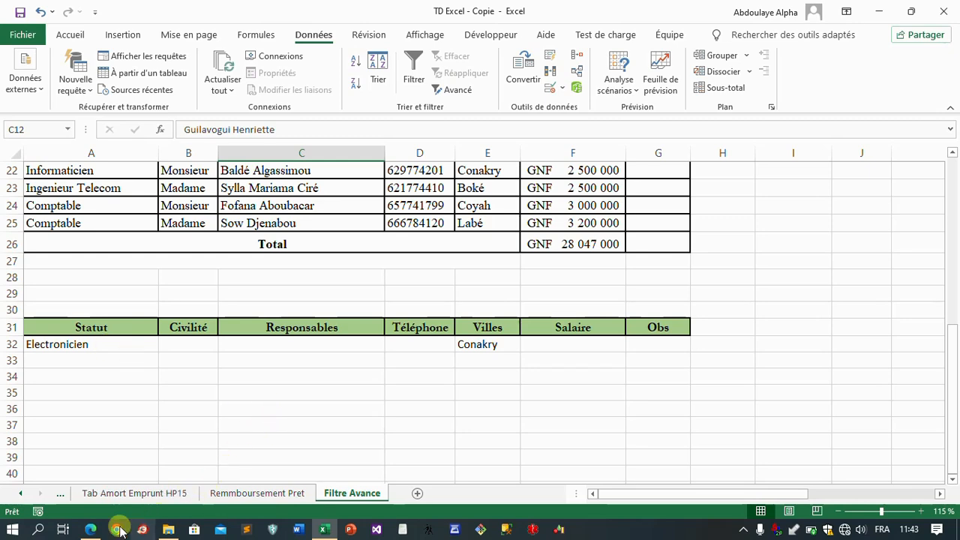
click(91, 530)
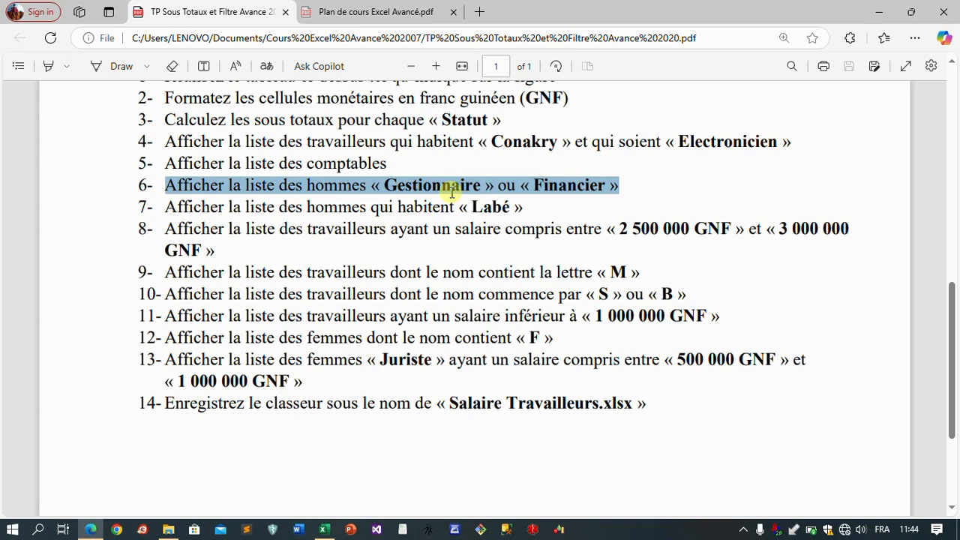
click(317, 189)
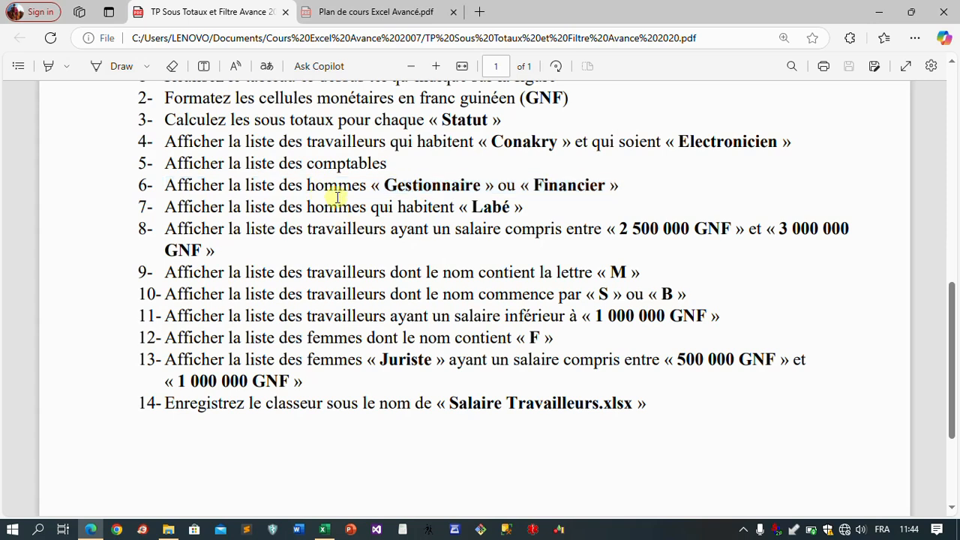
drag(308, 189, 366, 189)
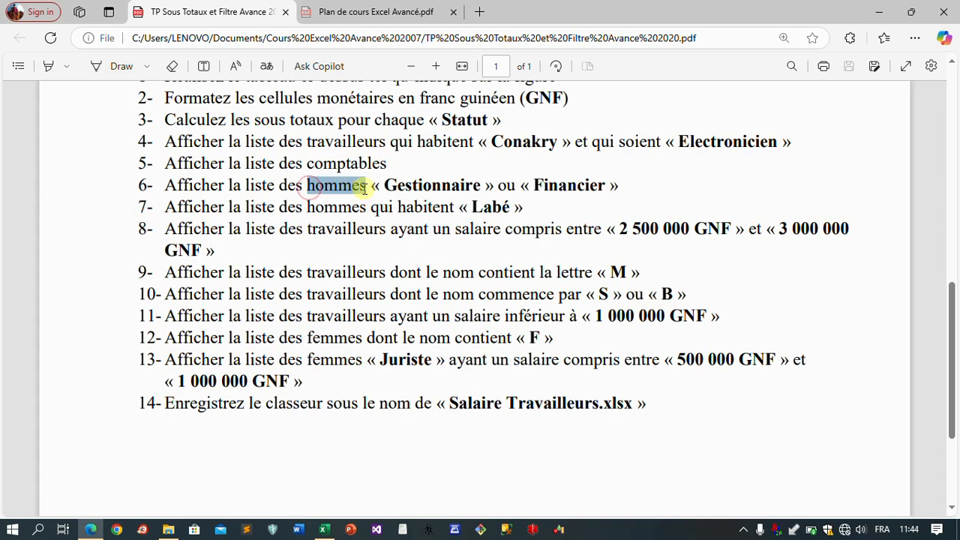
click(397, 186)
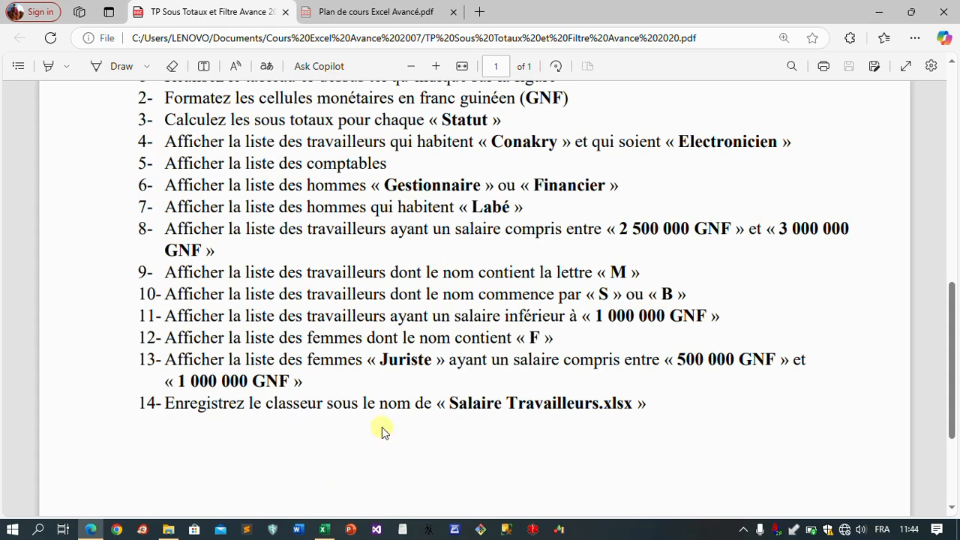
click(324, 530)
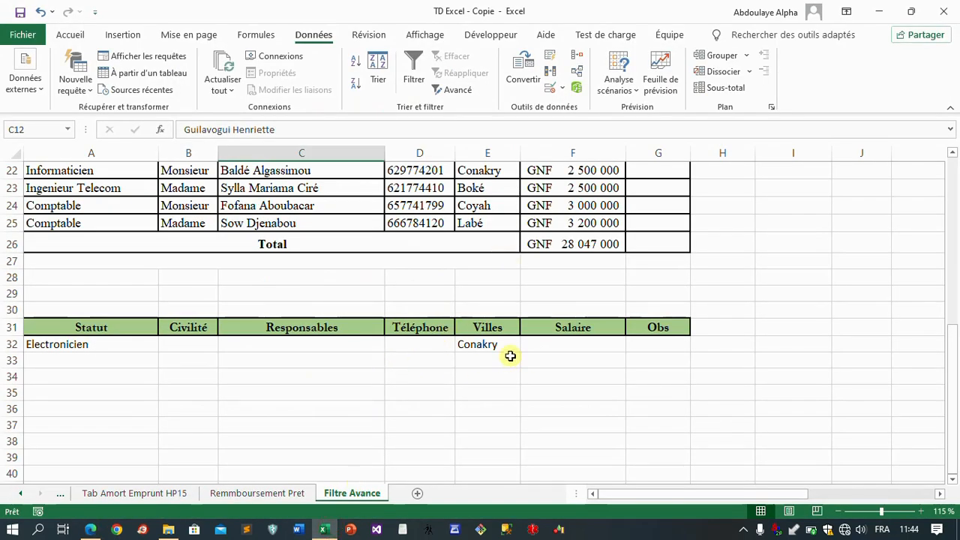
Step: Clear the Conakry and Electronicien criteria from cells E32 and A32 of the criteria table
click(483, 343)
key(Delete)
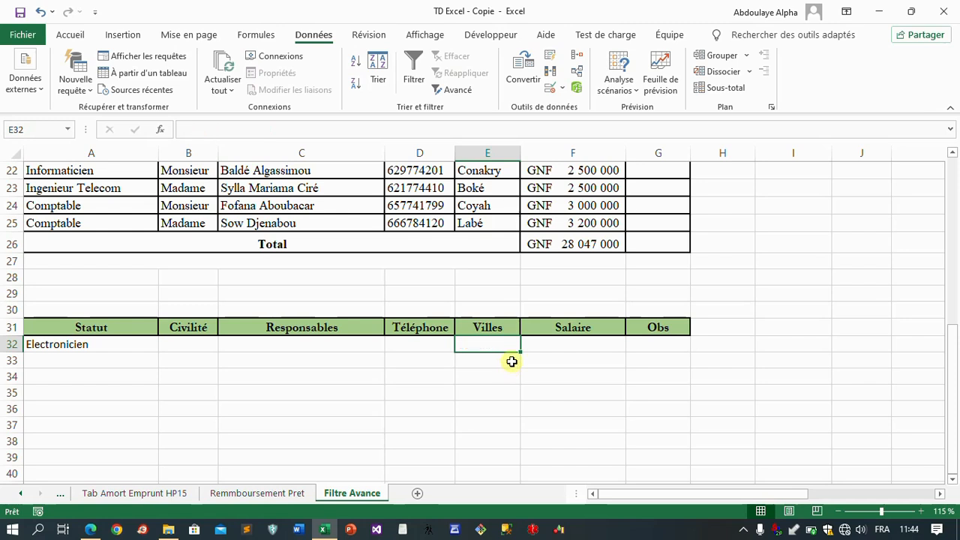
click(84, 349)
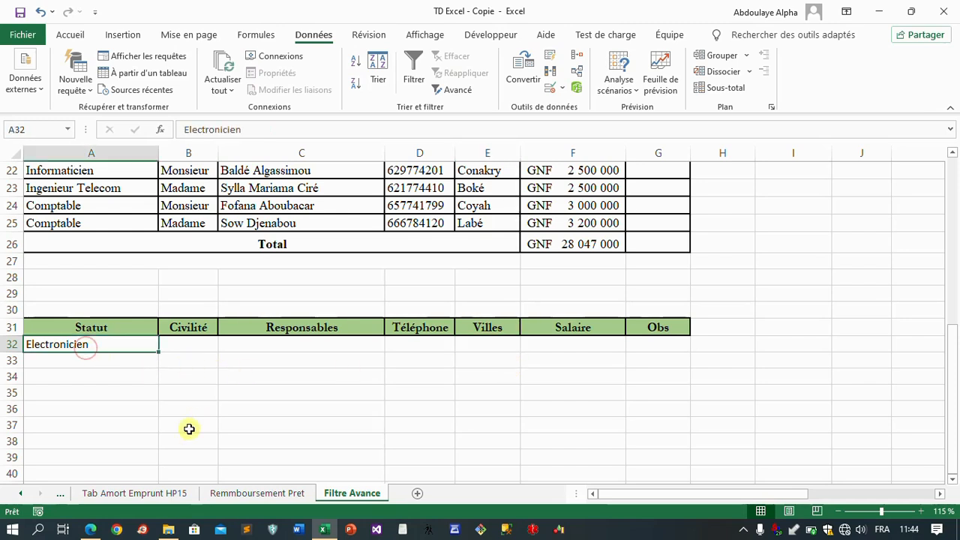
key(Delete)
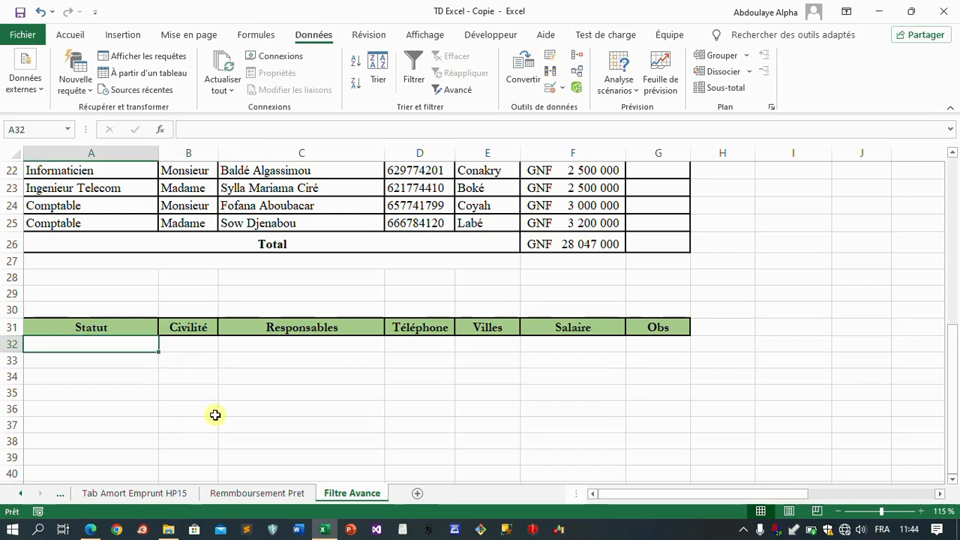
Step: Copy Monsieur from cell B22 into the Civilité criterion cell B32
click(187, 346)
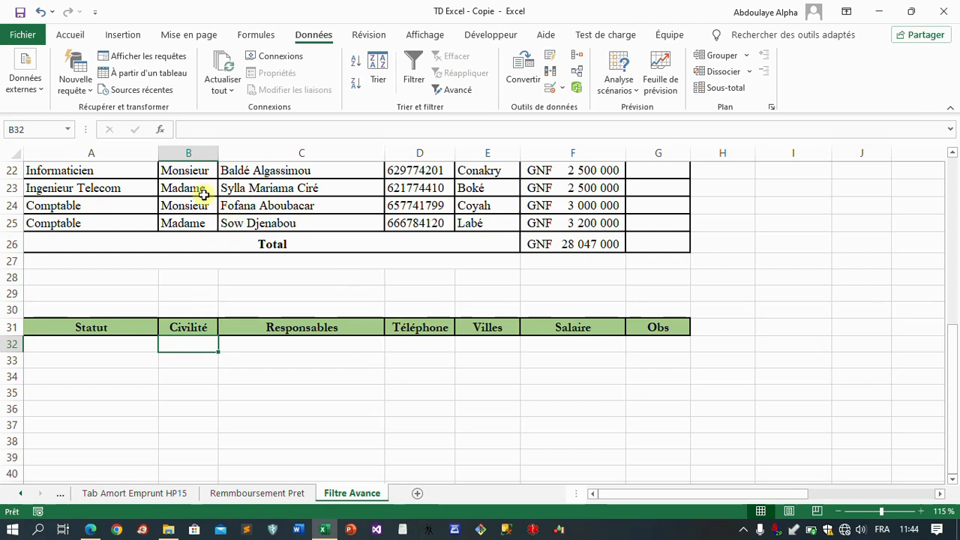
click(199, 171)
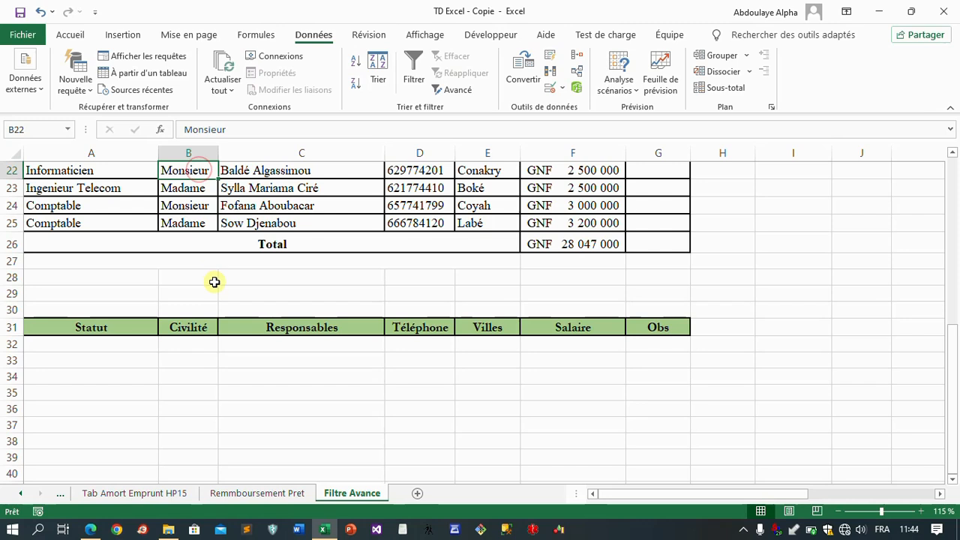
key(ctrl+c)
click(185, 342)
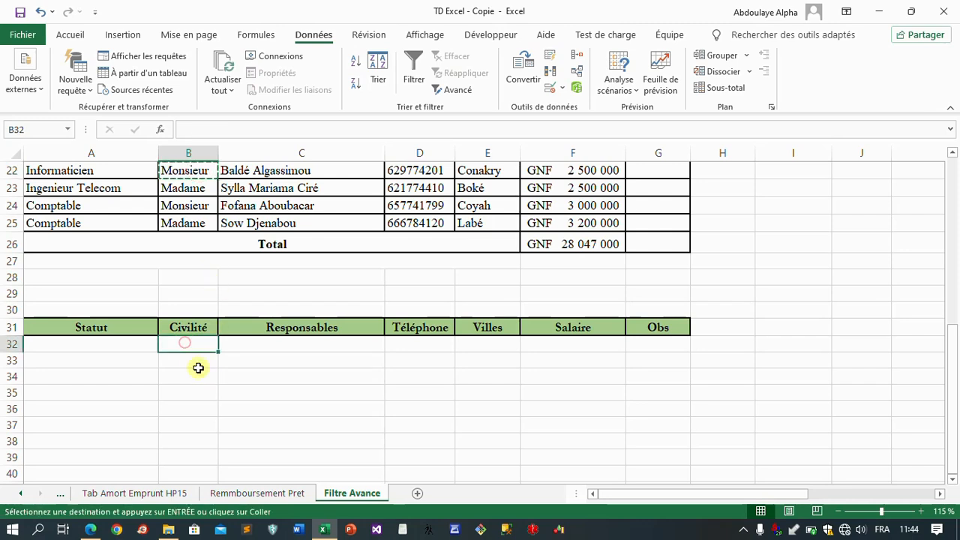
key(ctrl+v)
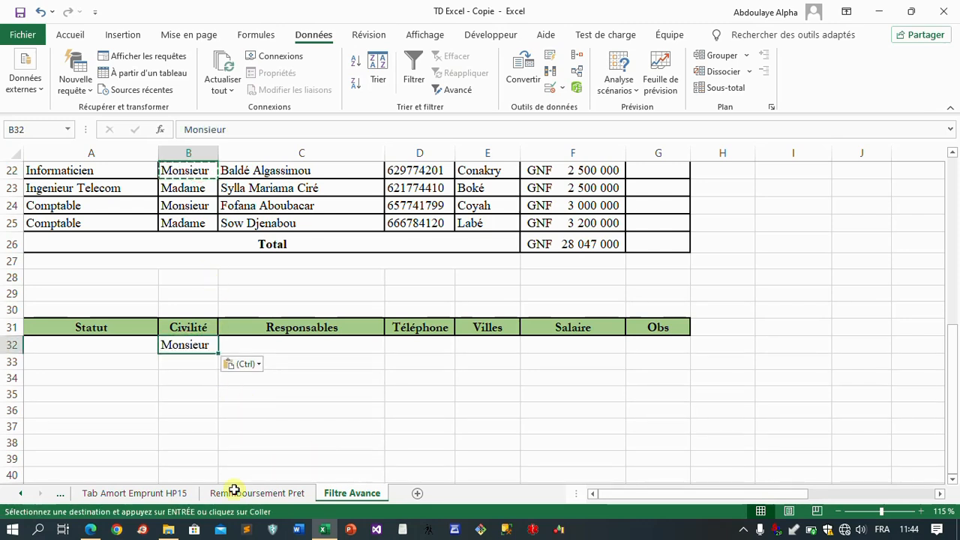
Step: Recheck exercise 6 in the PDF, and copy Gestionnaire from cell A13 into the Statut criterion cell A32
click(93, 530)
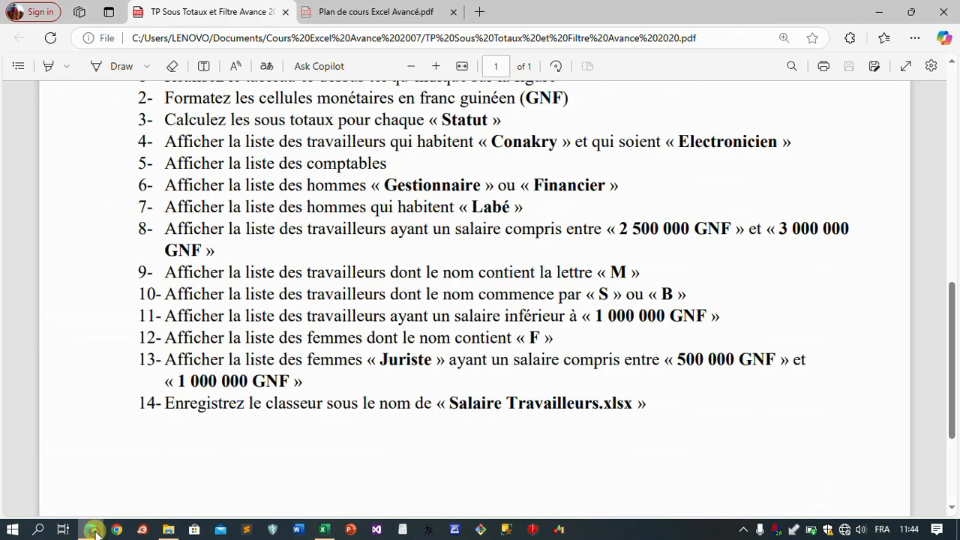
click(93, 530)
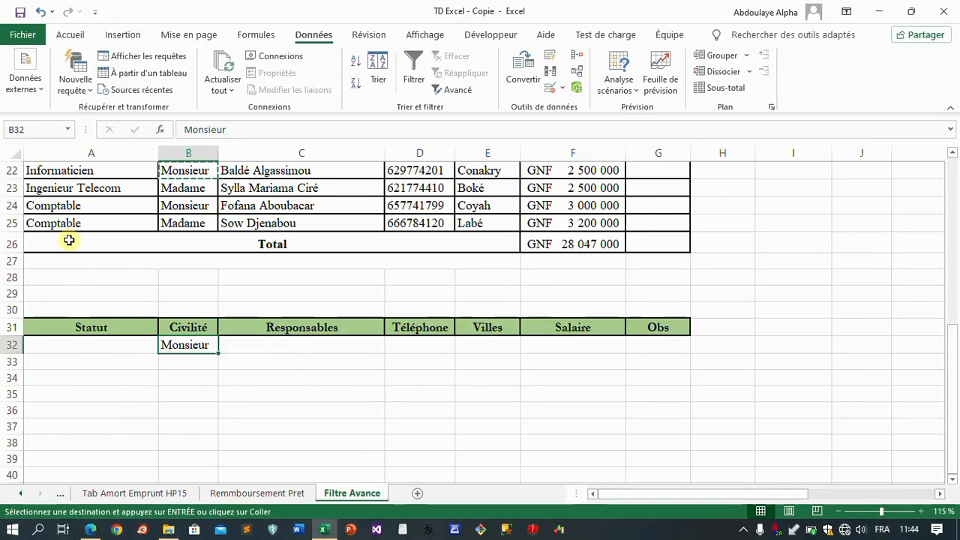
scroll(75, 244, up, 3)
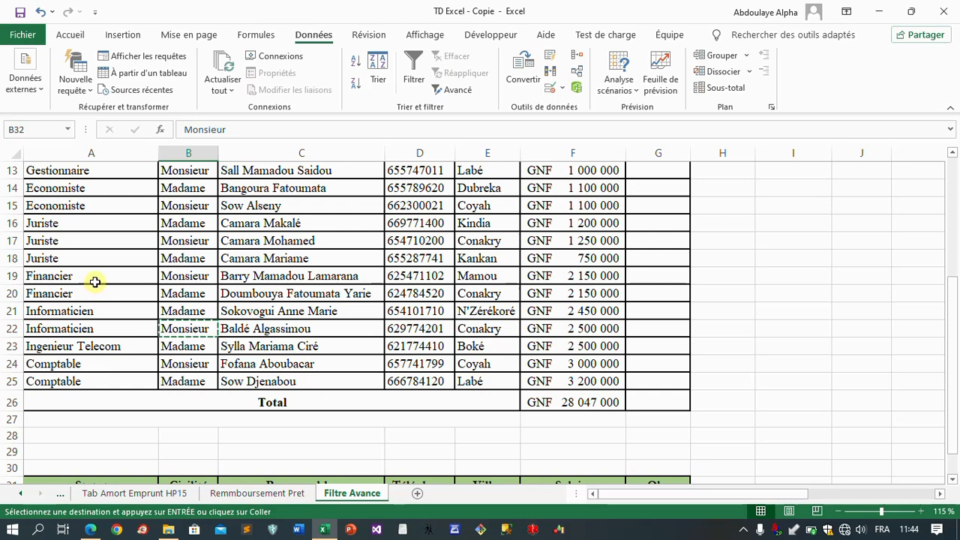
click(78, 167)
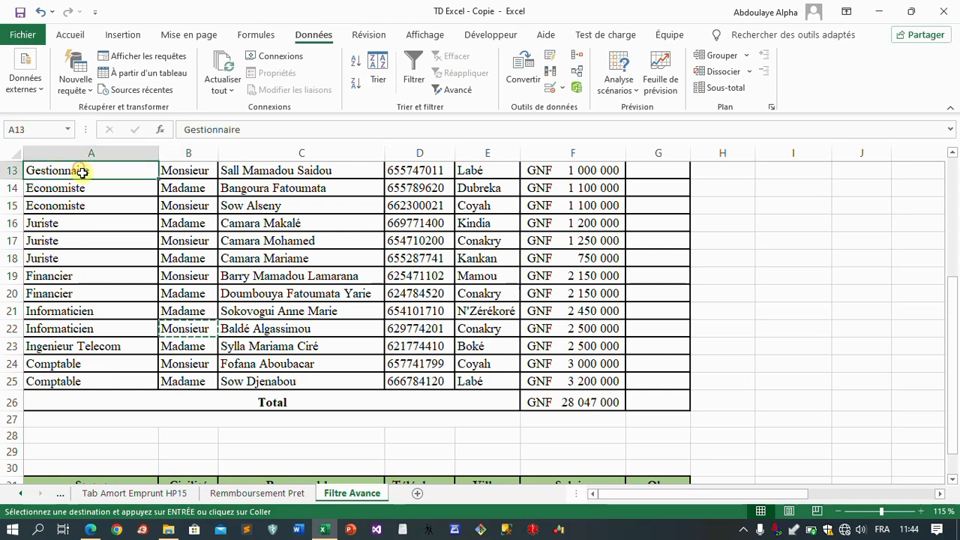
key(ctrl+c)
scroll(289, 385, down, 4)
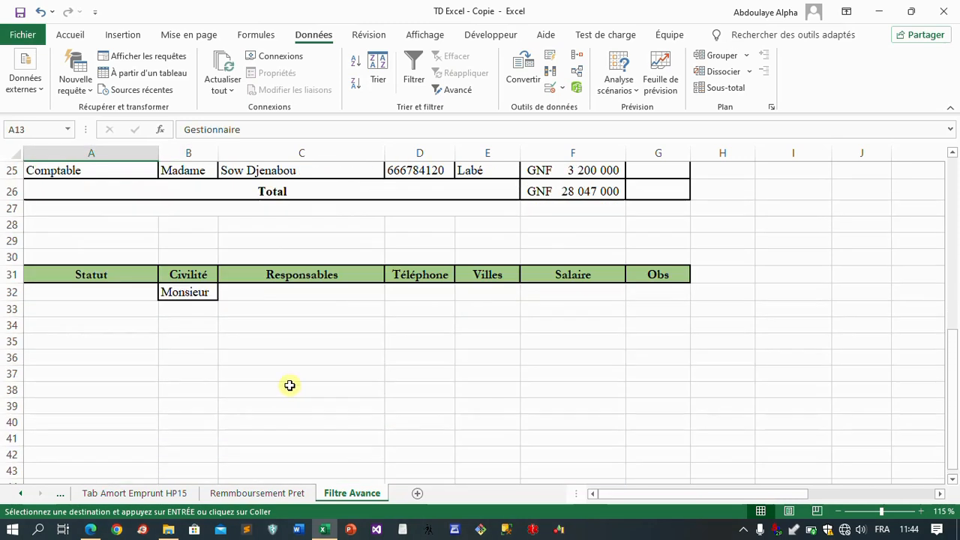
click(105, 295)
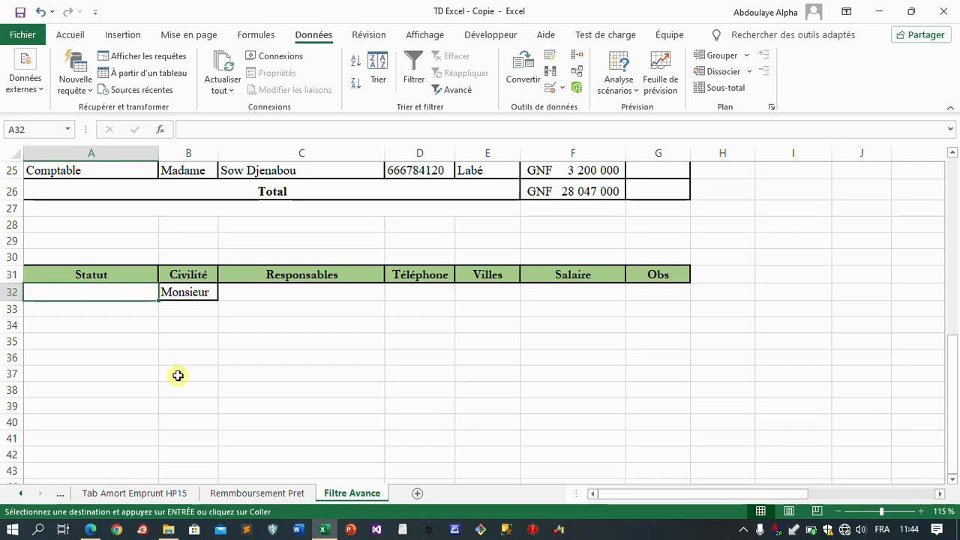
key(ctrl+v)
Step: Copy Financier from cell A20 into A33, below the Gestionnaire criterion, and end the copy mode
click(90, 308)
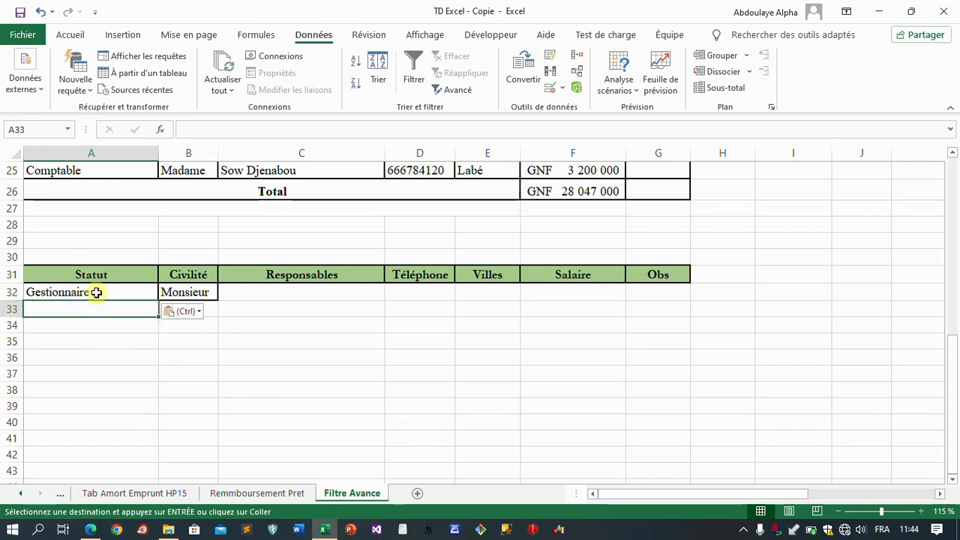
drag(94, 293, 179, 296)
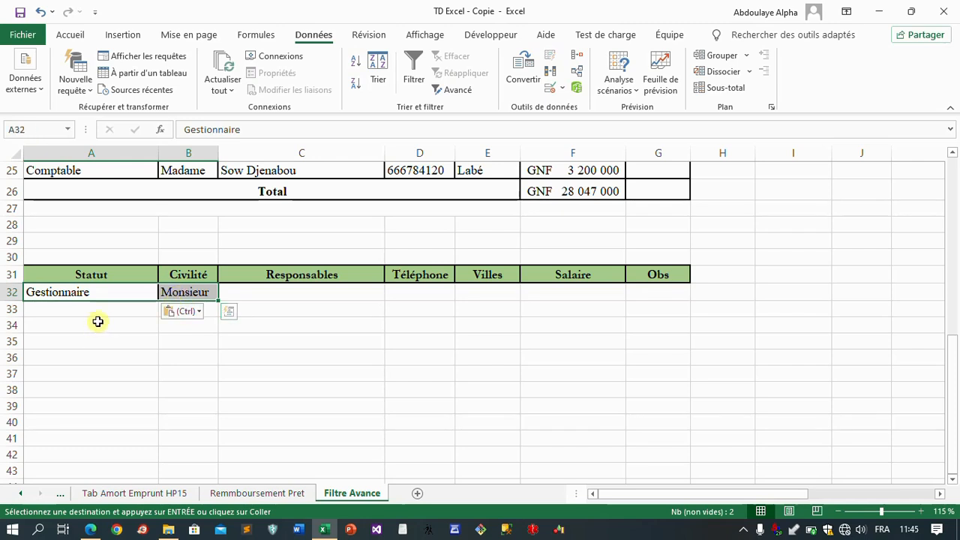
scroll(435, 233, up, 3)
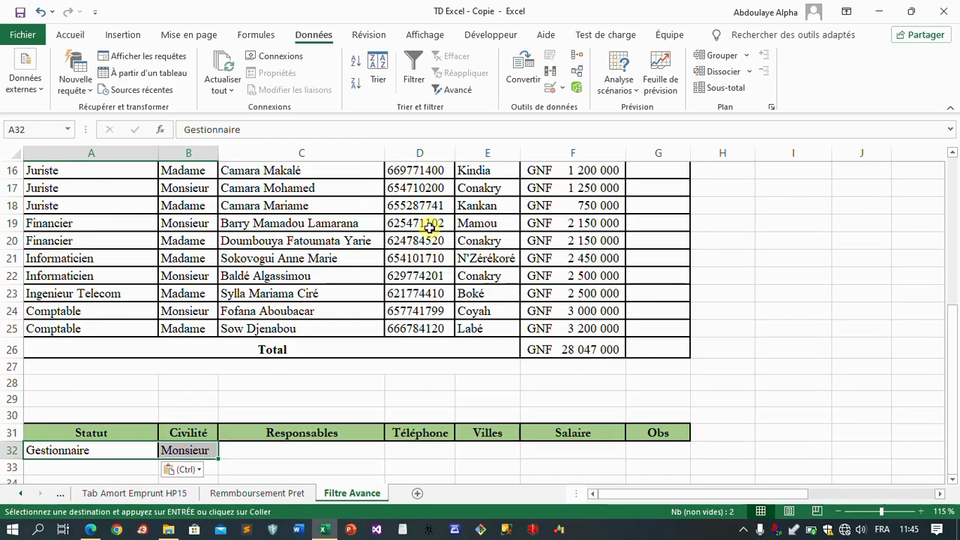
scroll(430, 227, up, 5)
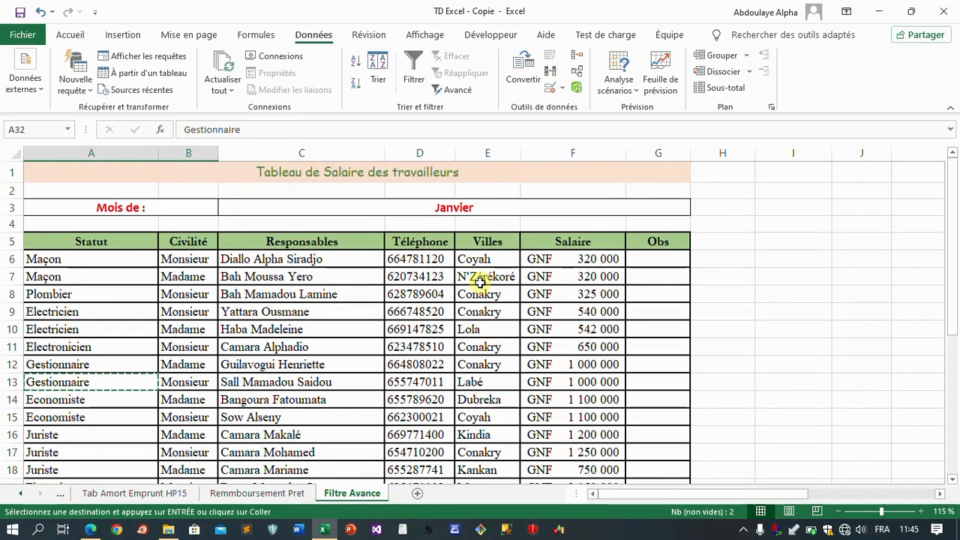
scroll(480, 282, down, 6)
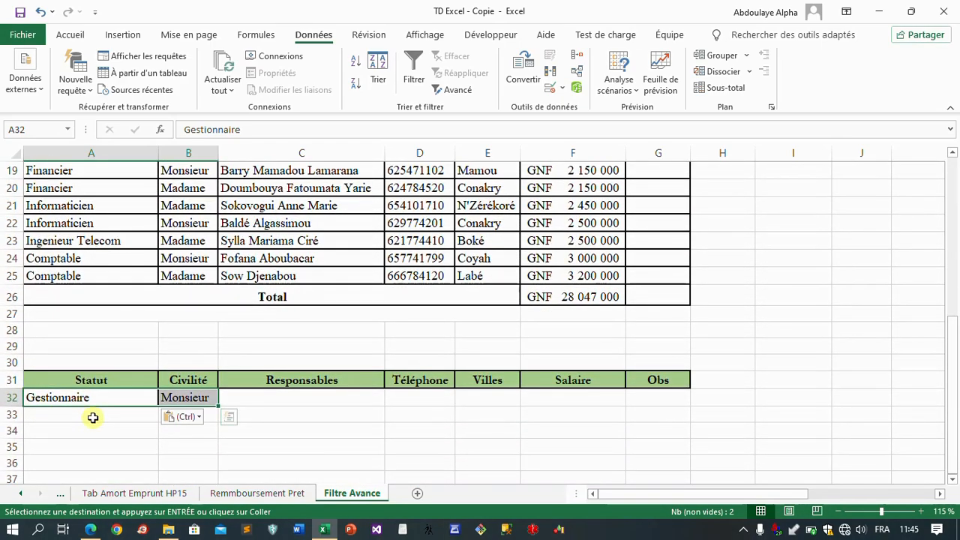
click(93, 418)
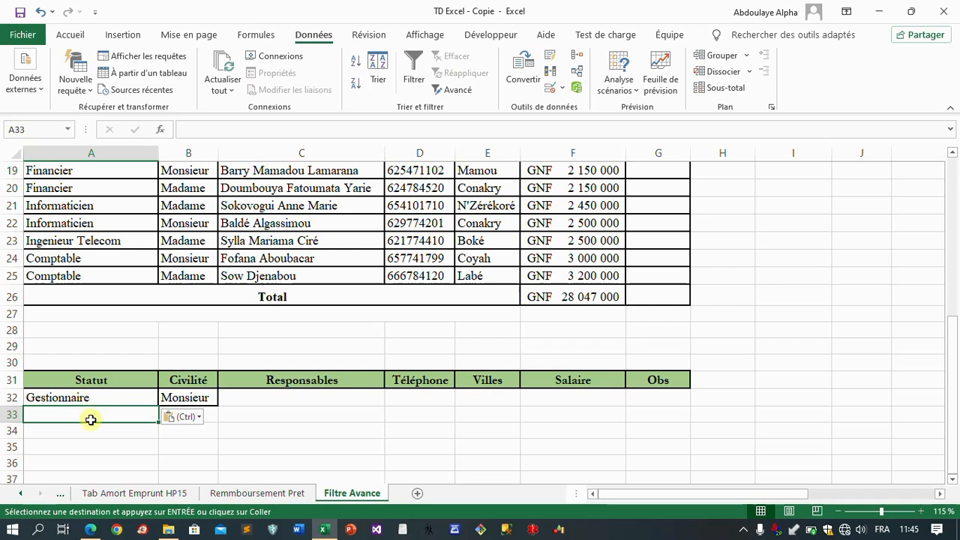
click(75, 191)
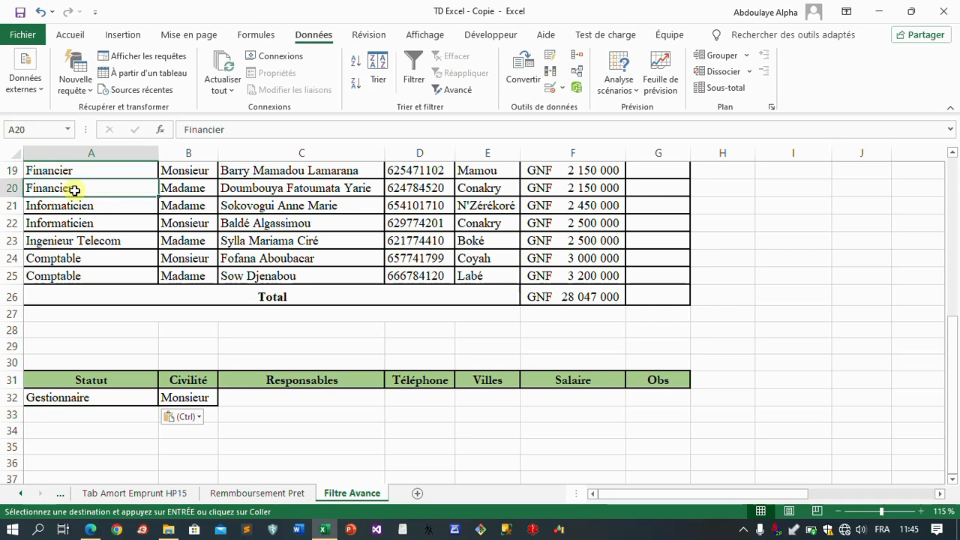
key(ctrl+c)
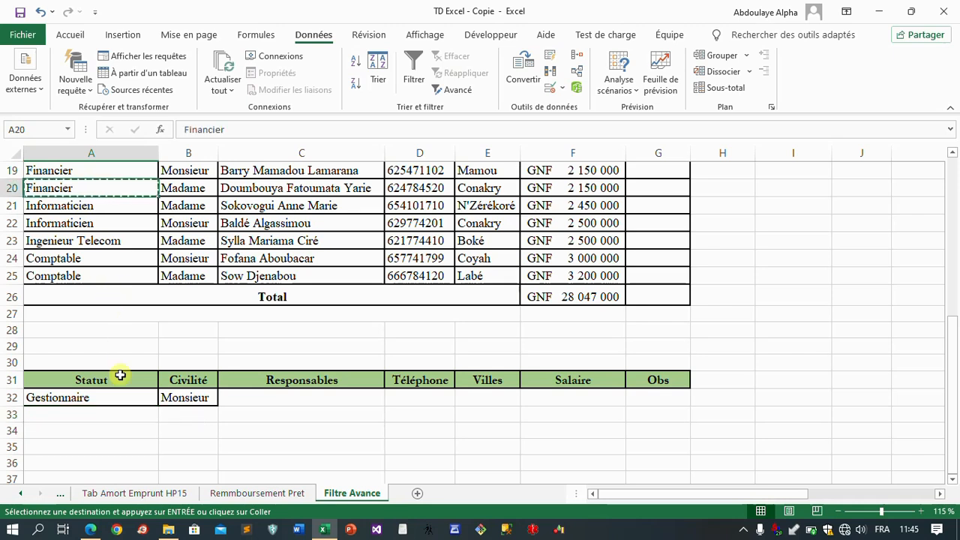
click(91, 414)
key(ctrl+v)
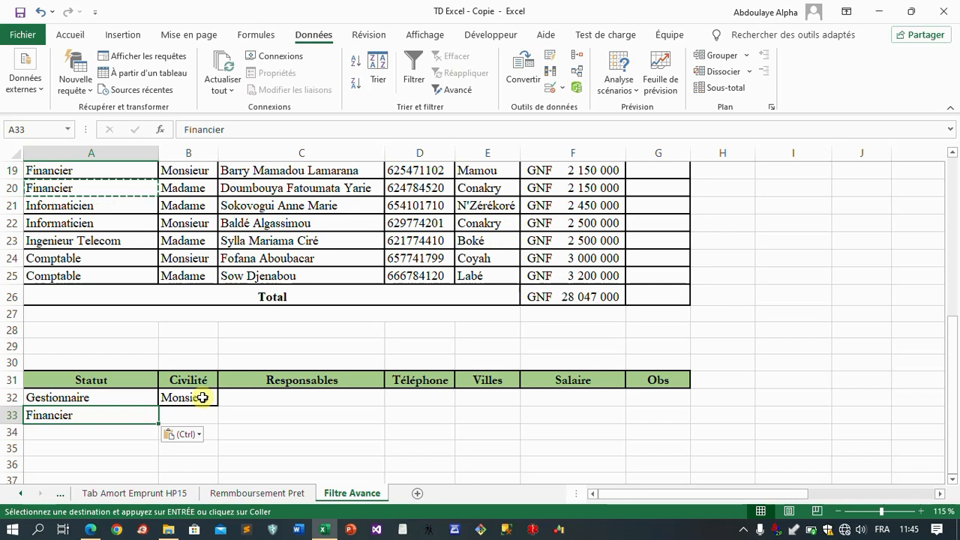
click(249, 416)
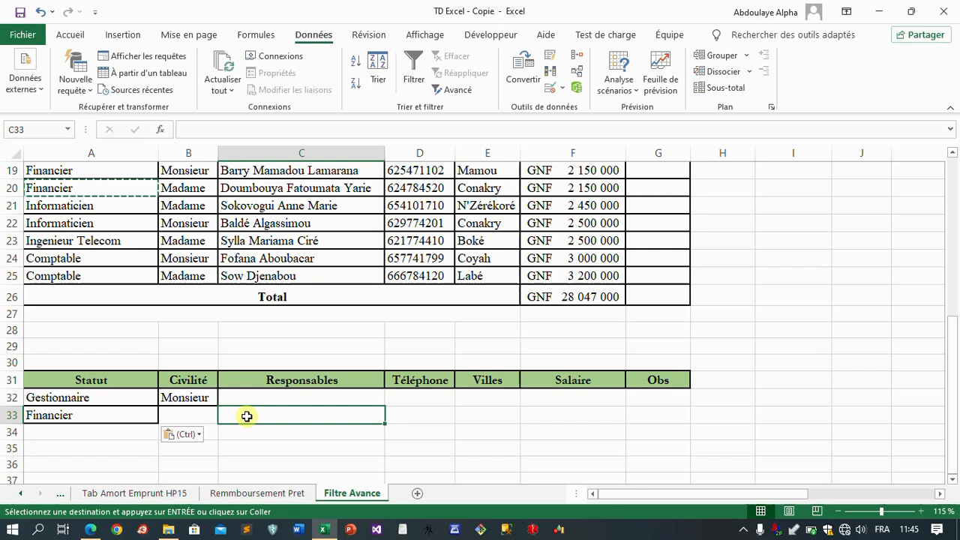
key(Escape)
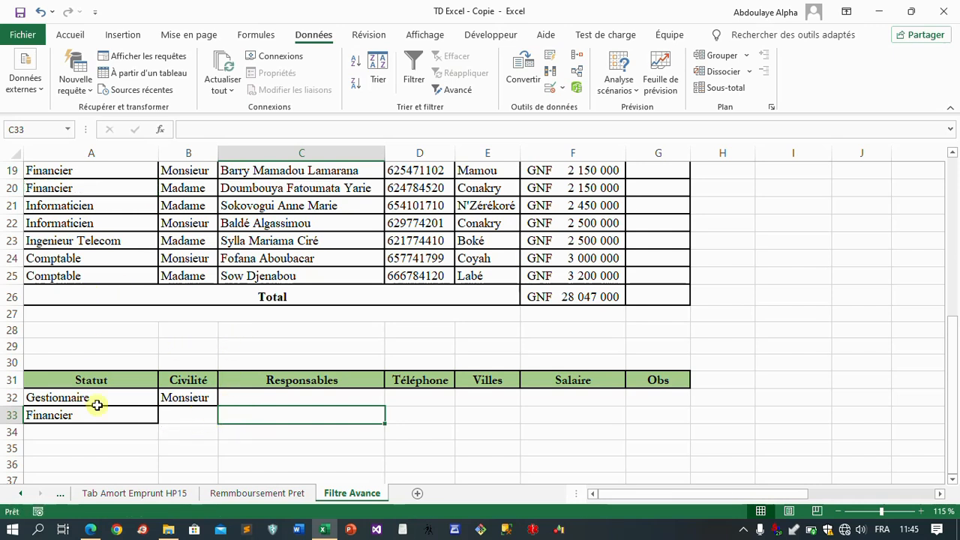
Step: Start an advanced filter on the salary table and set the list range to $A$5:$G$25, leaving out the Total row
click(354, 208)
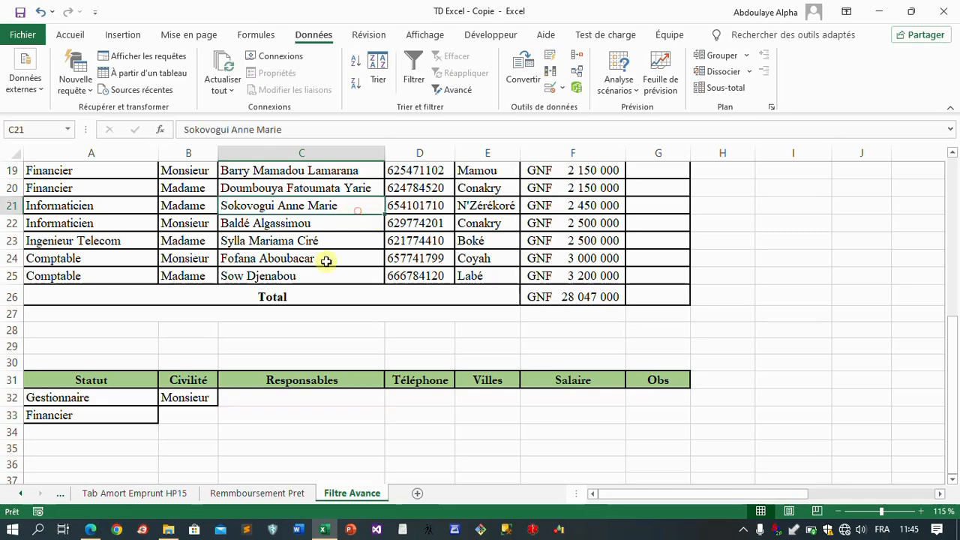
click(449, 91)
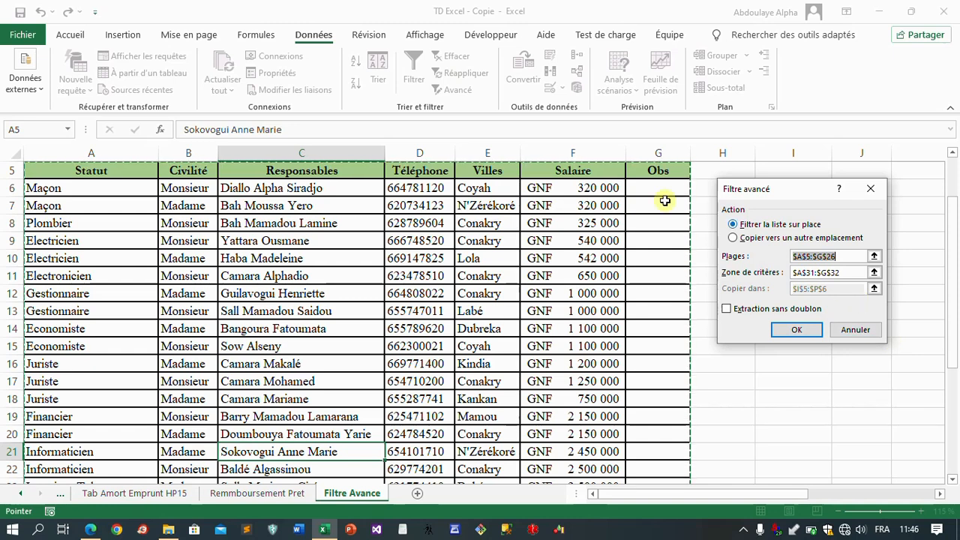
scroll(513, 387, down, 2)
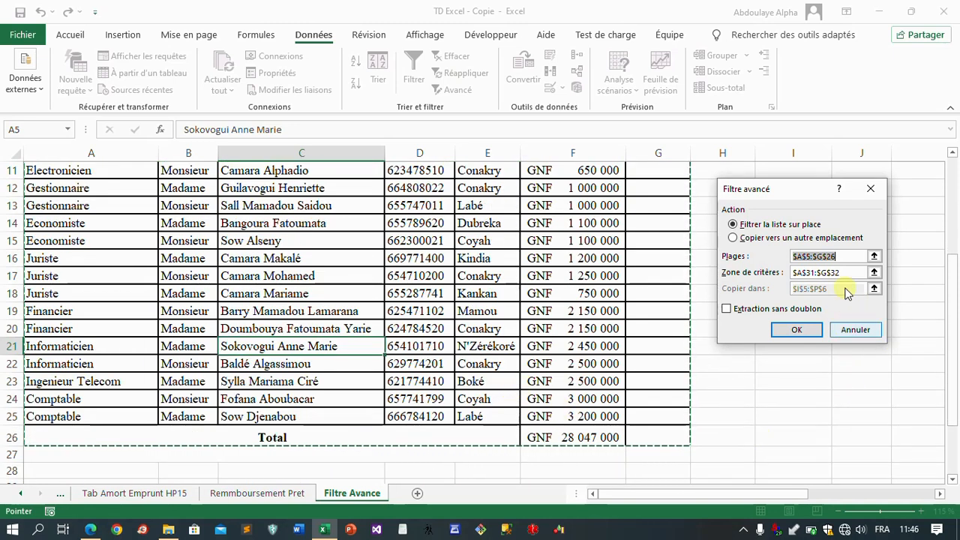
click(848, 256)
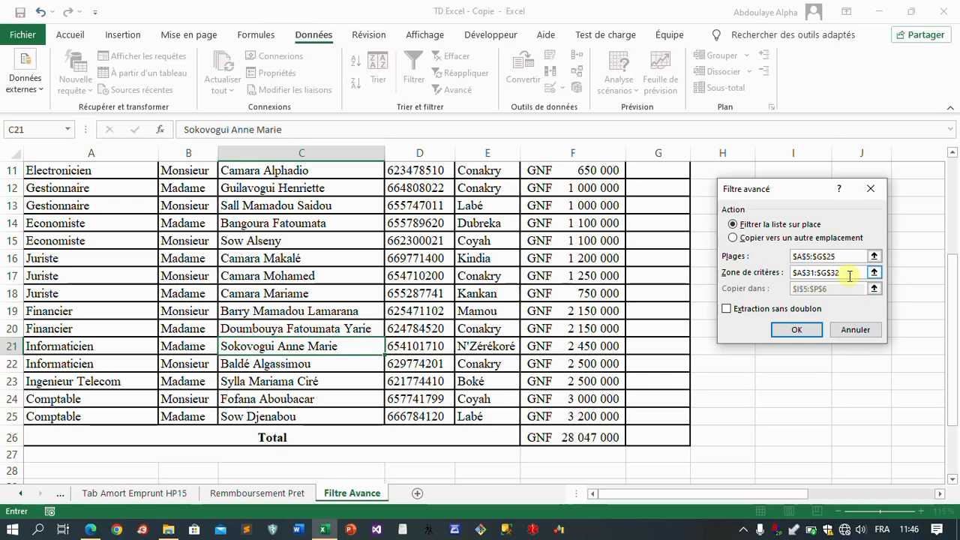
Step: Replace the filter's criteria range with A31:G33, covering the header row and both Statut criteria rows
scroll(850, 278, down, 2)
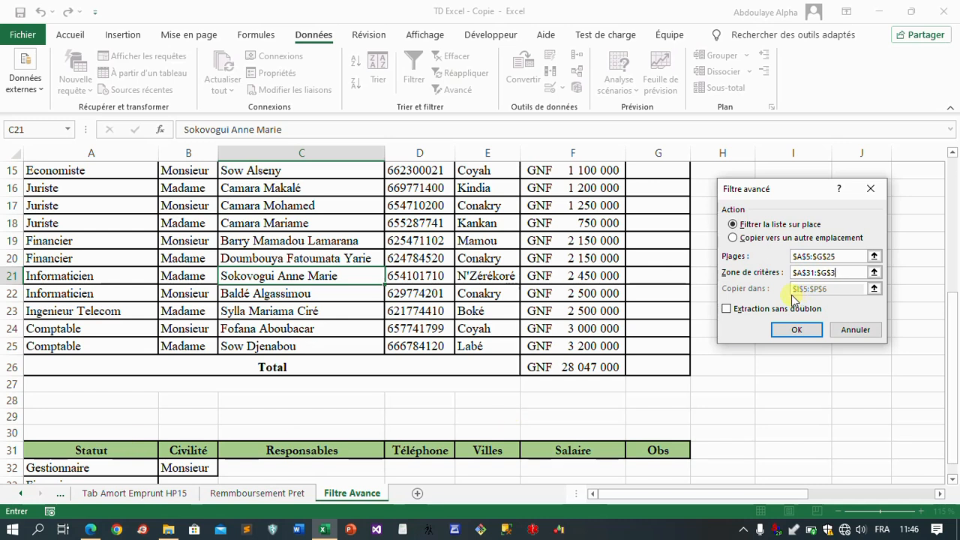
key(BackSpace)
key(BackSpace)
click(875, 273)
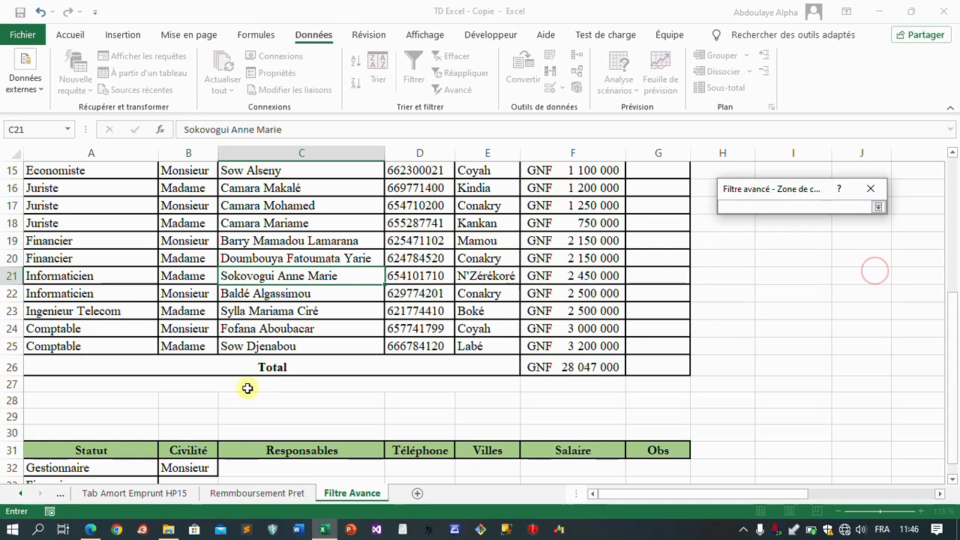
scroll(240, 405, down, 3)
drag(32, 293, 661, 325)
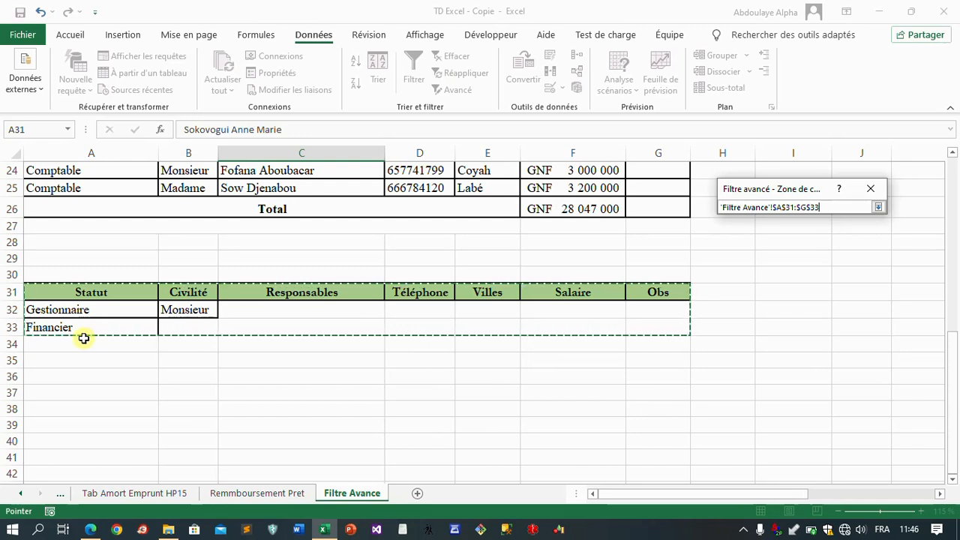
click(879, 208)
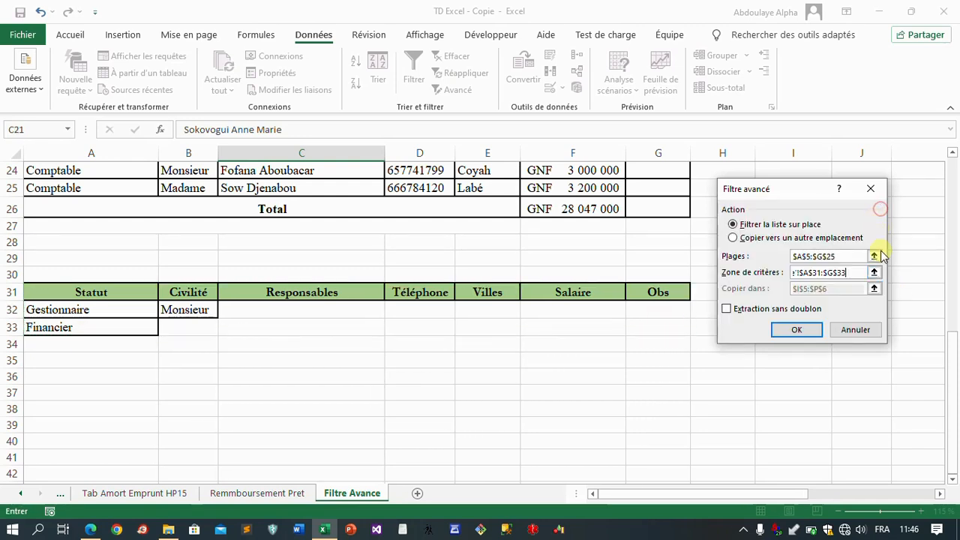
Step: Set the filter to copy to another location starting at cell A40, run it and check the extracted rows
click(735, 242)
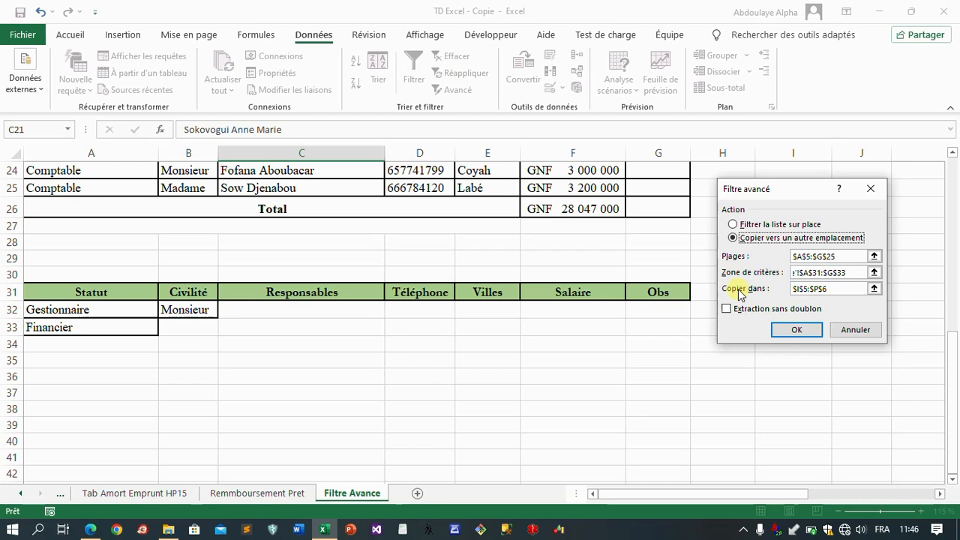
click(846, 291)
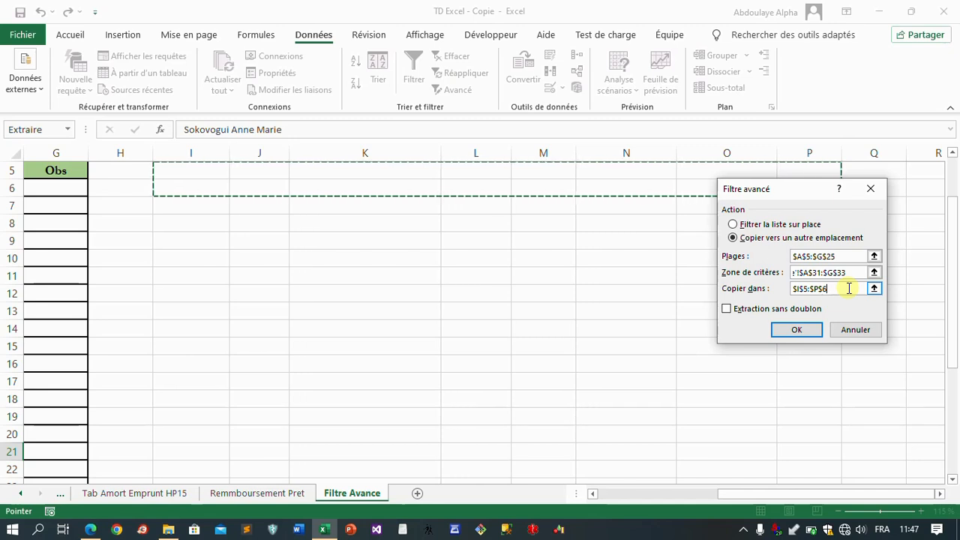
key(BackSpace)
key(BackSpace)
key(BackSpace)
key(BackSpace)
key(BackSpace)
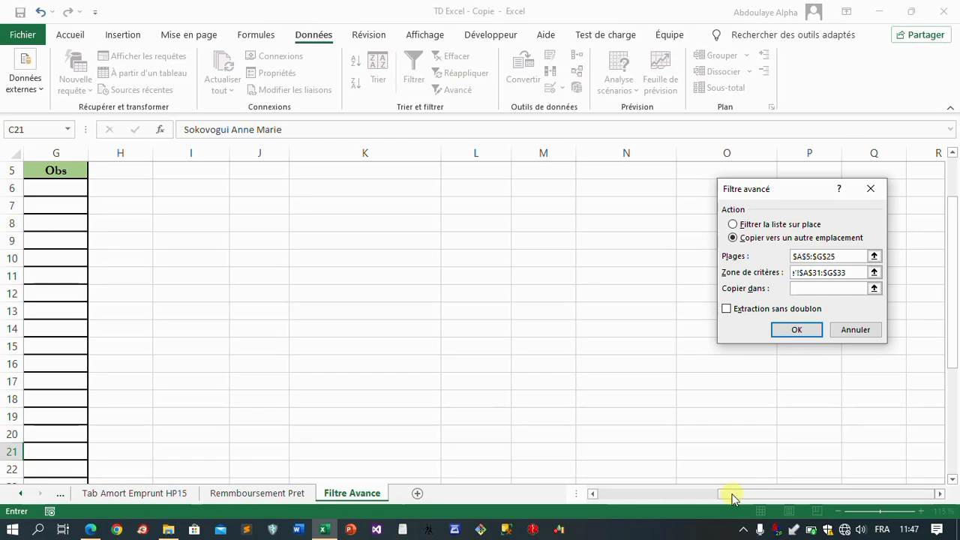
drag(733, 499, 585, 497)
scroll(152, 409, down, 3)
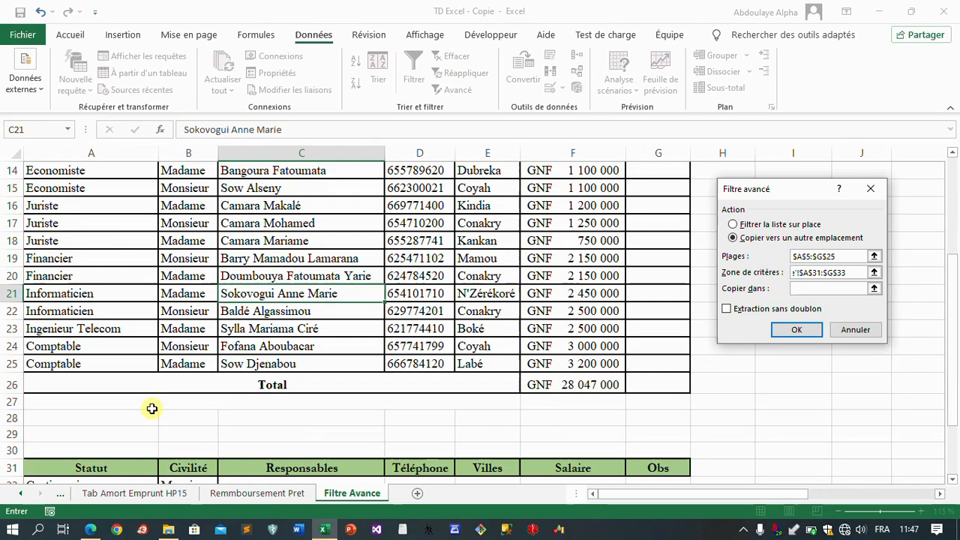
scroll(152, 409, down, 6)
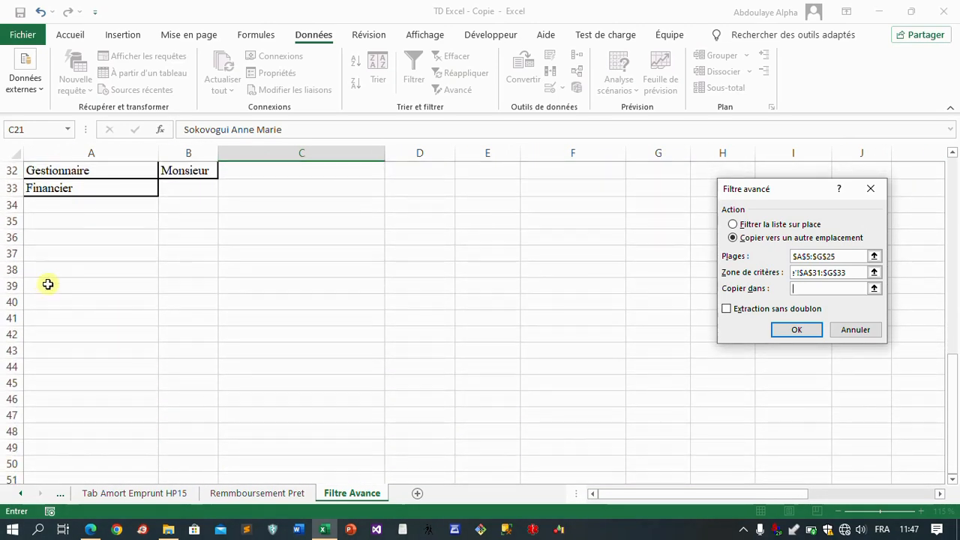
click(48, 271)
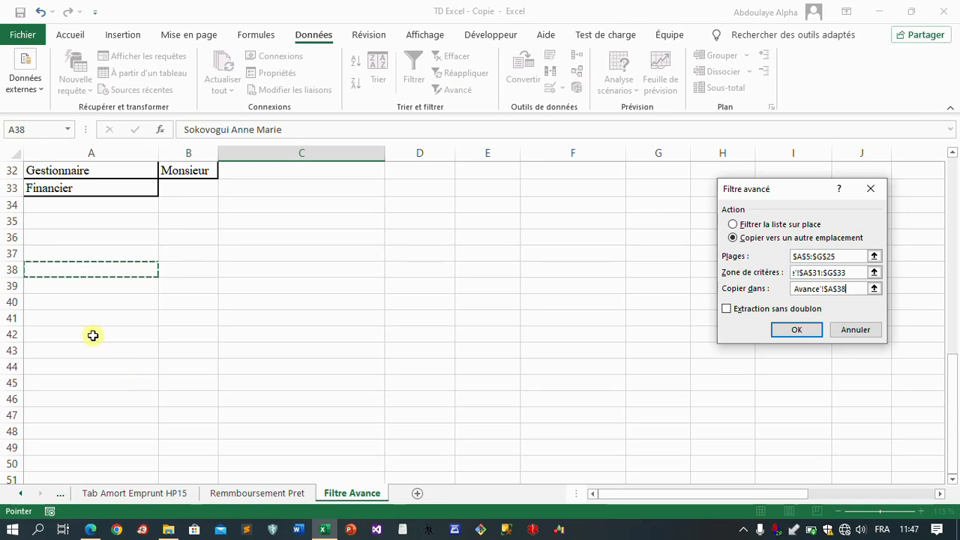
click(71, 302)
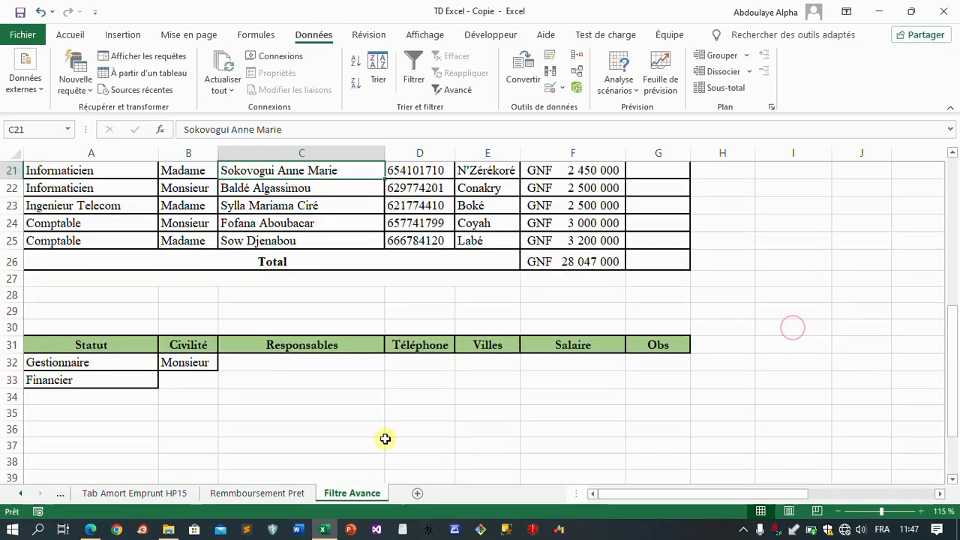
scroll(555, 388, down, 3)
scroll(553, 381, down, 2)
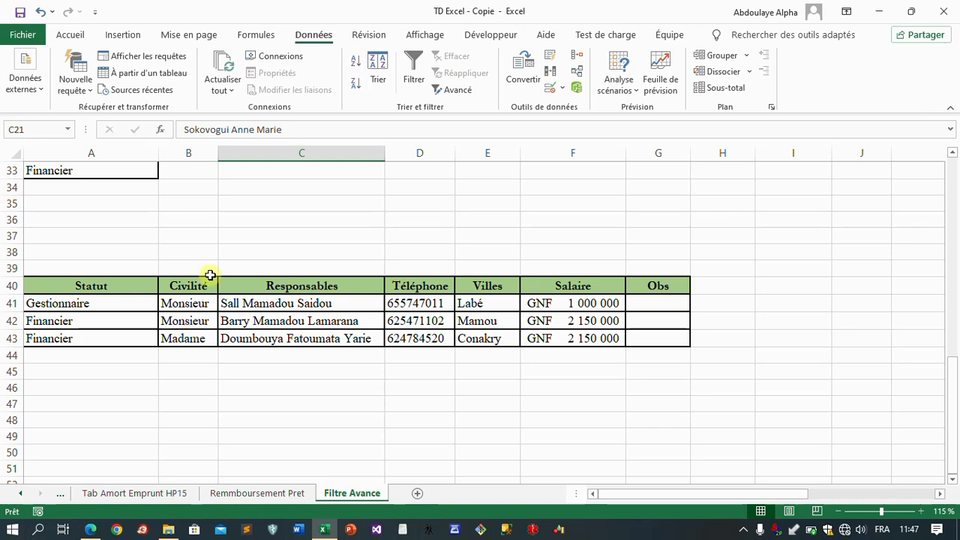
Step: Copy Monsieur from cell B32 into B33 beside the Financier criterion, and end the copy mode
scroll(202, 271, up, 2)
click(187, 253)
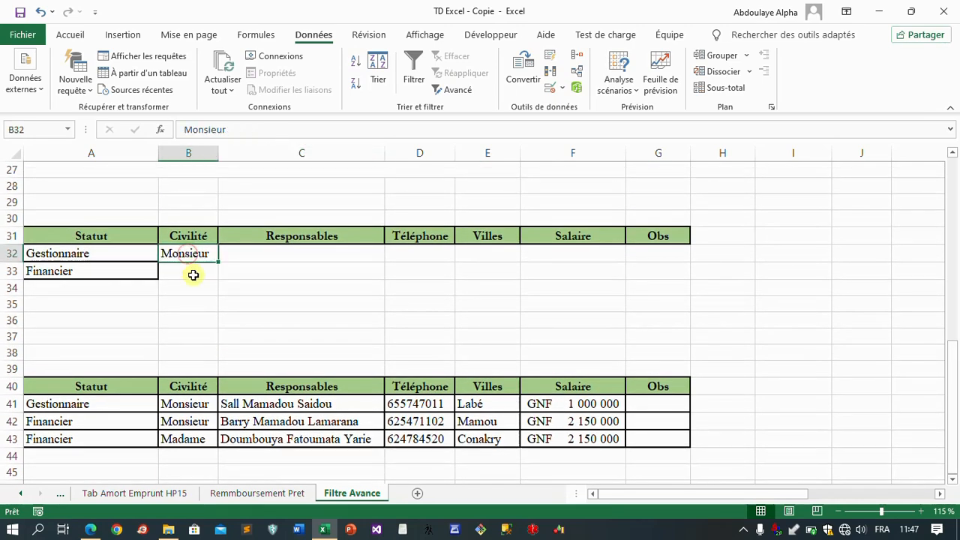
key(ctrl+c)
click(194, 276)
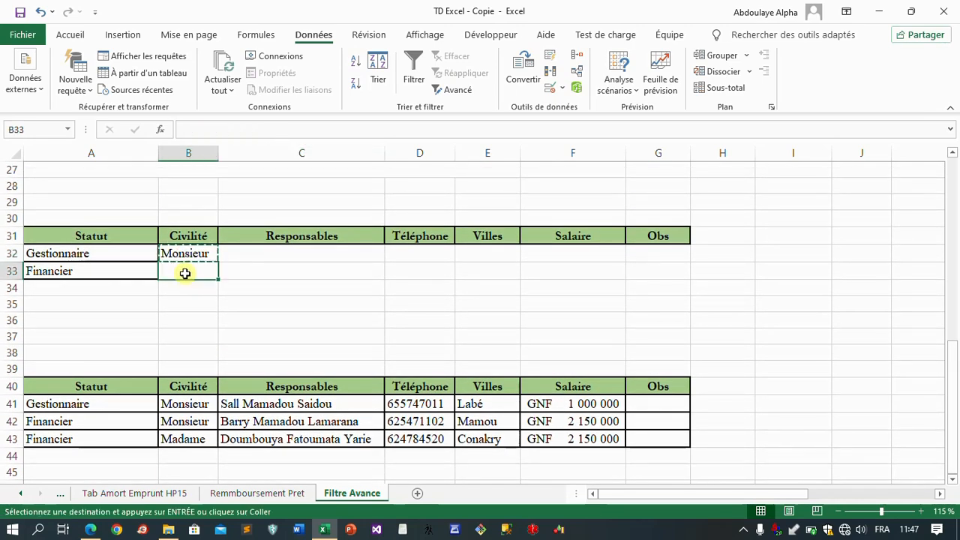
key(ctrl+v)
click(277, 275)
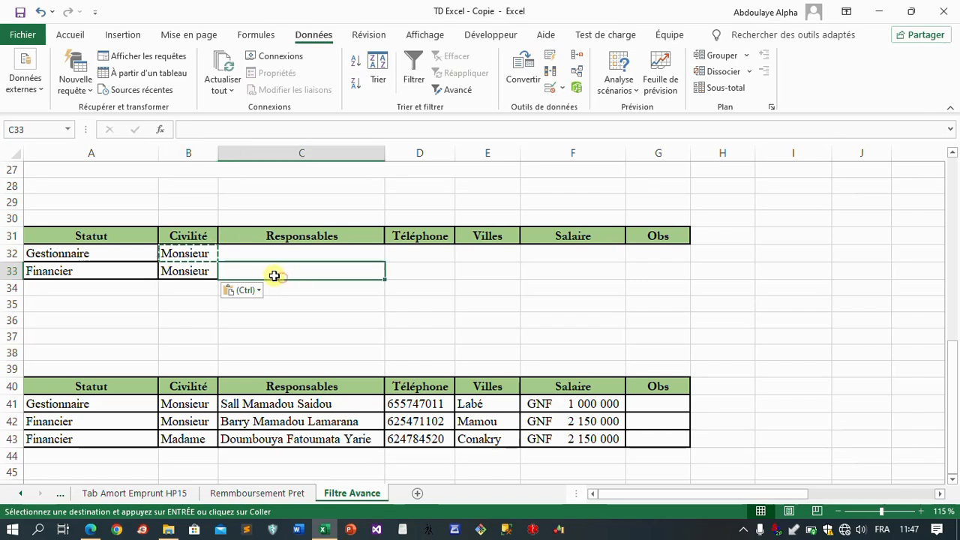
key(Escape)
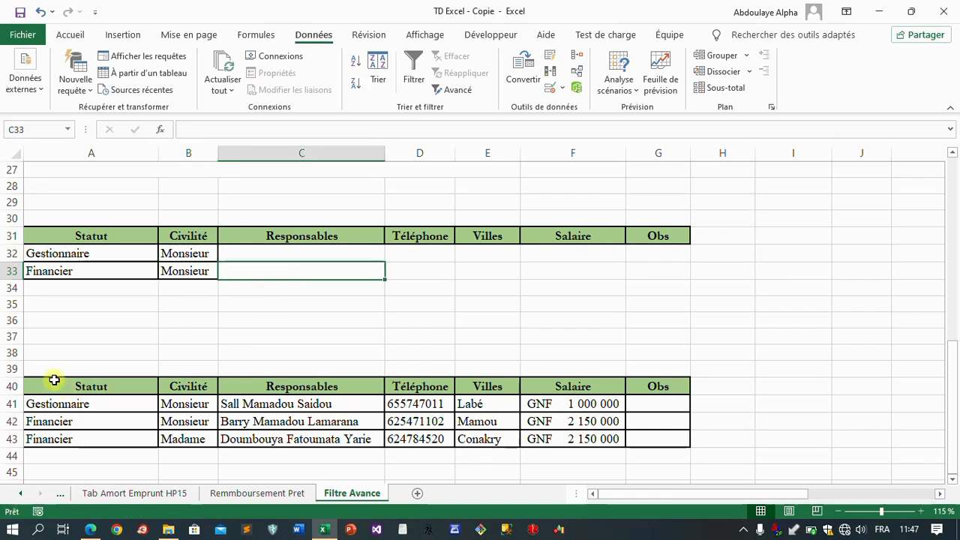
Step: Delete the extracted table in A40:G43, removing its contents, borders and fill colour
drag(48, 382, 658, 437)
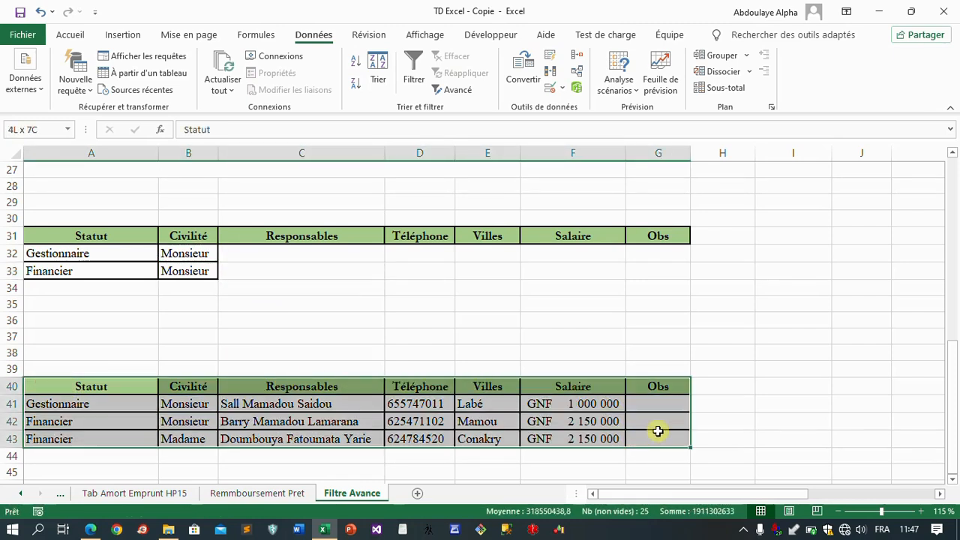
click(202, 440)
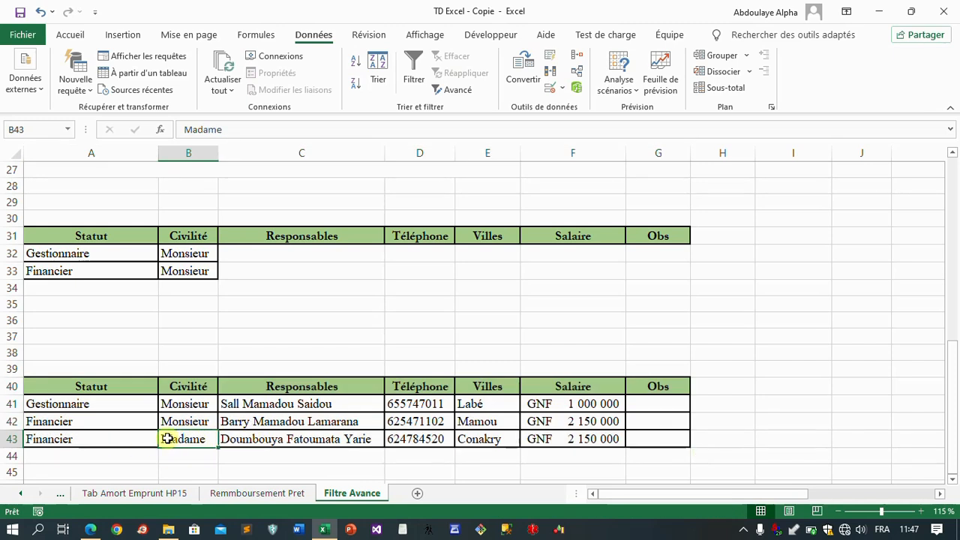
drag(47, 388, 671, 435)
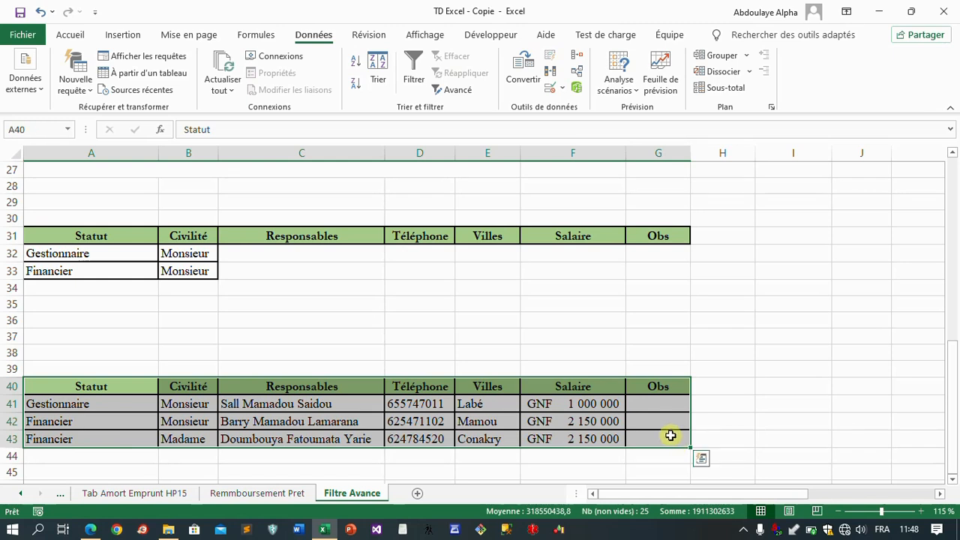
key(Delete)
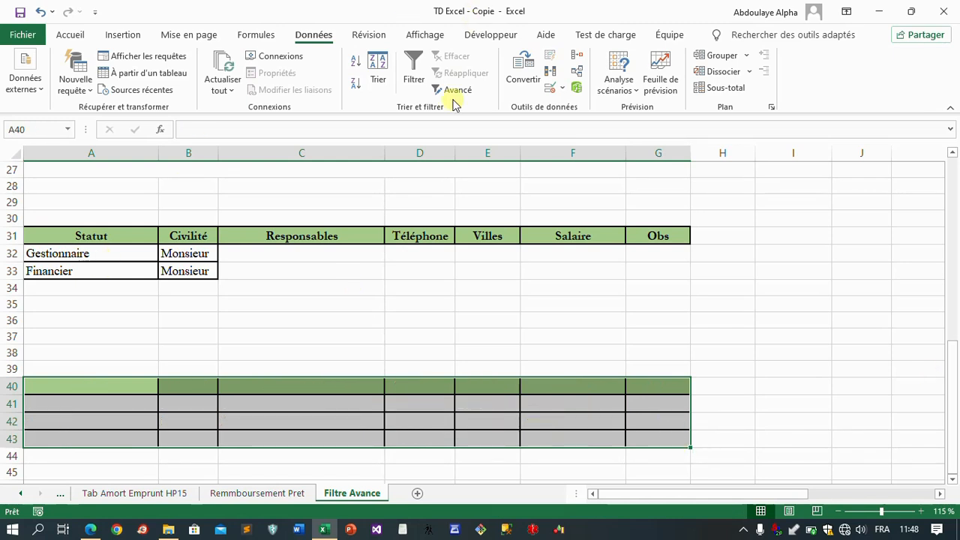
click(70, 36)
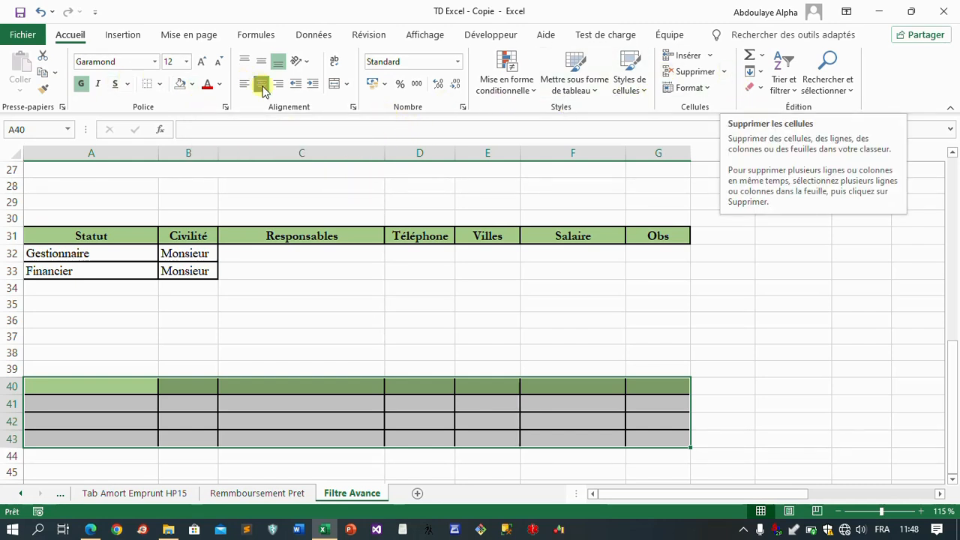
click(146, 84)
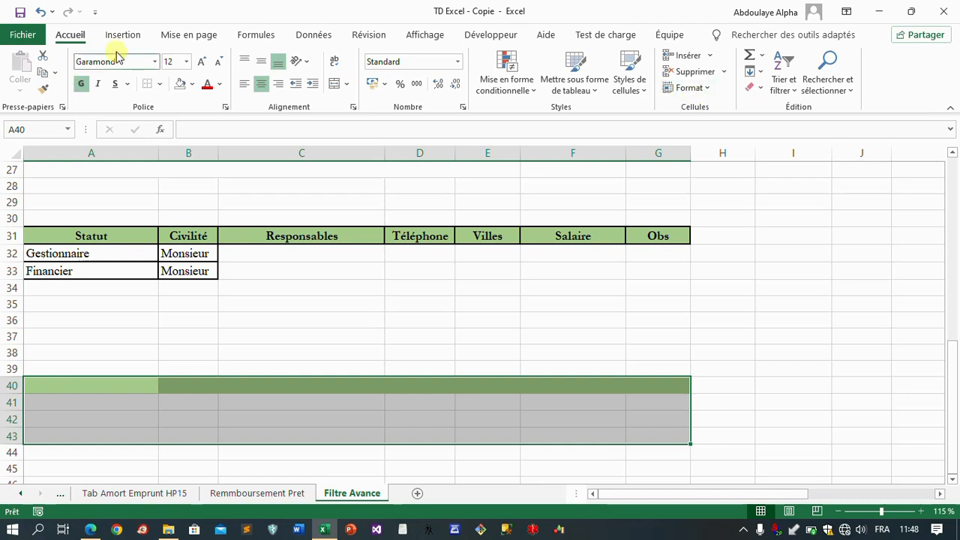
click(180, 86)
click(250, 293)
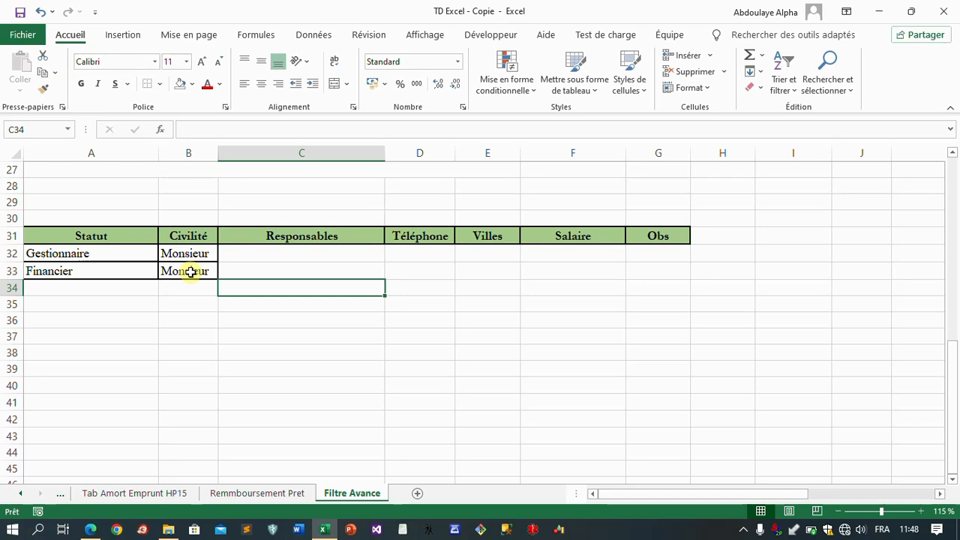
Step: Start the advanced filter again on the salary table with the option to copy to another location, keeping the list range $A$5:$G$25
scroll(333, 328, up, 8)
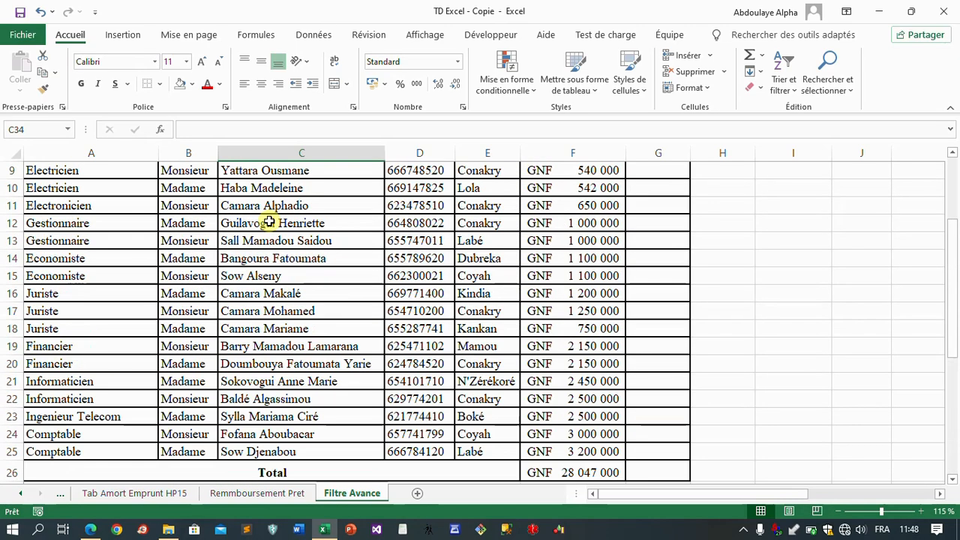
click(254, 256)
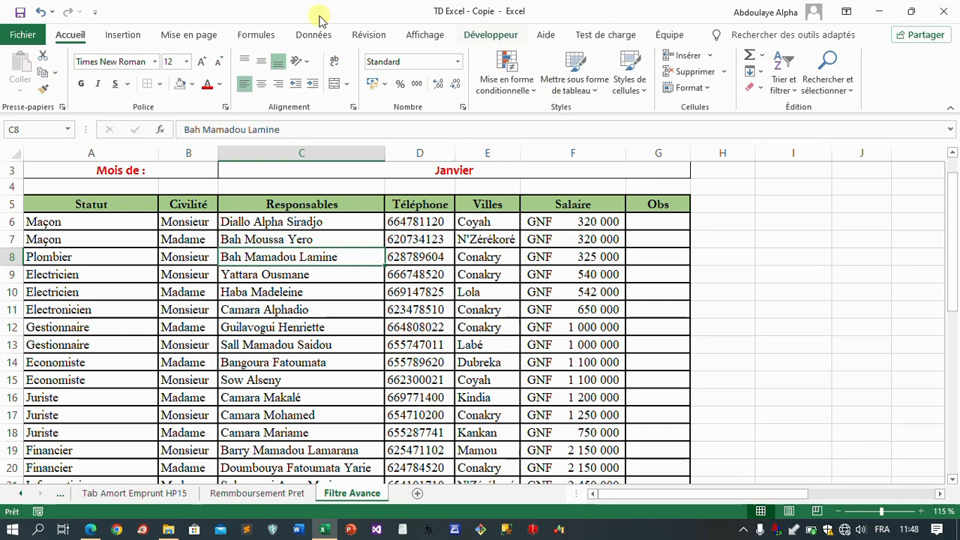
click(304, 36)
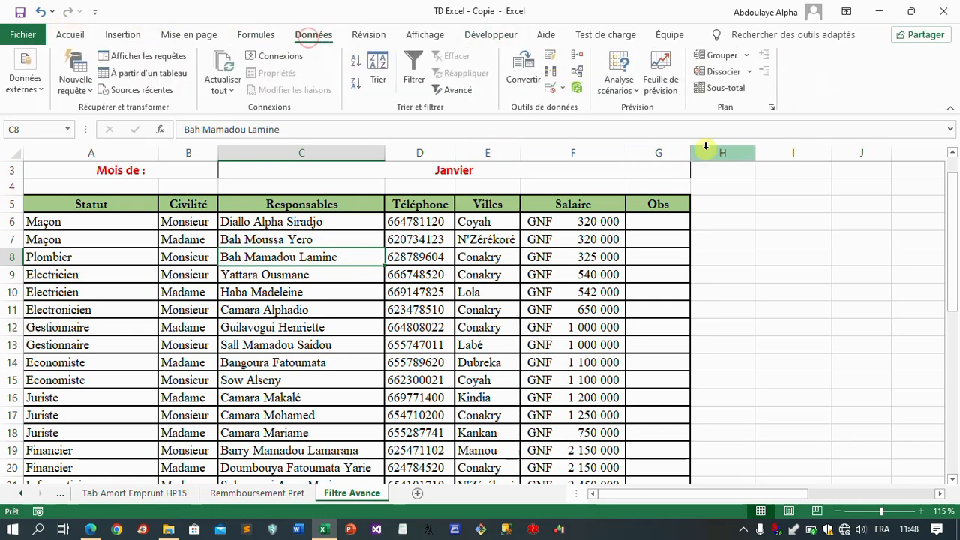
click(452, 89)
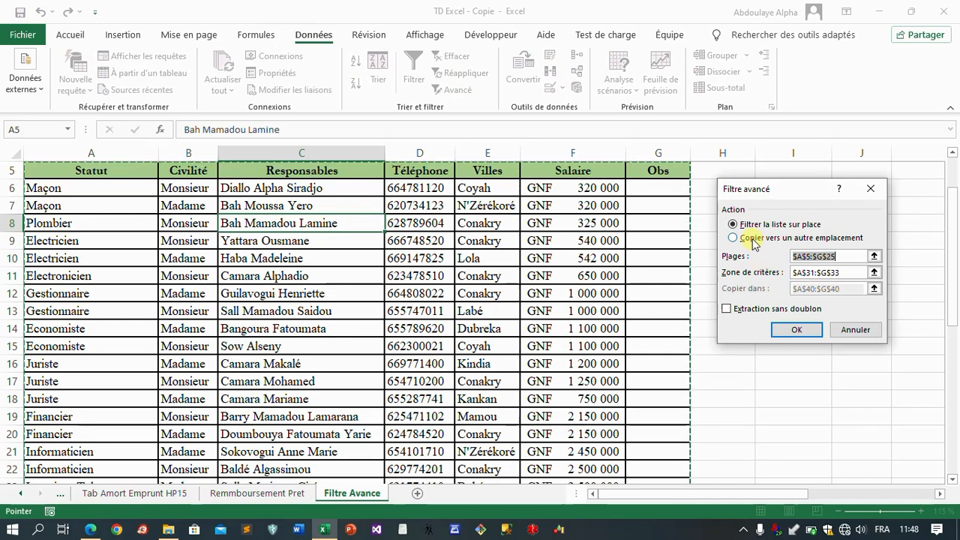
click(754, 241)
click(846, 256)
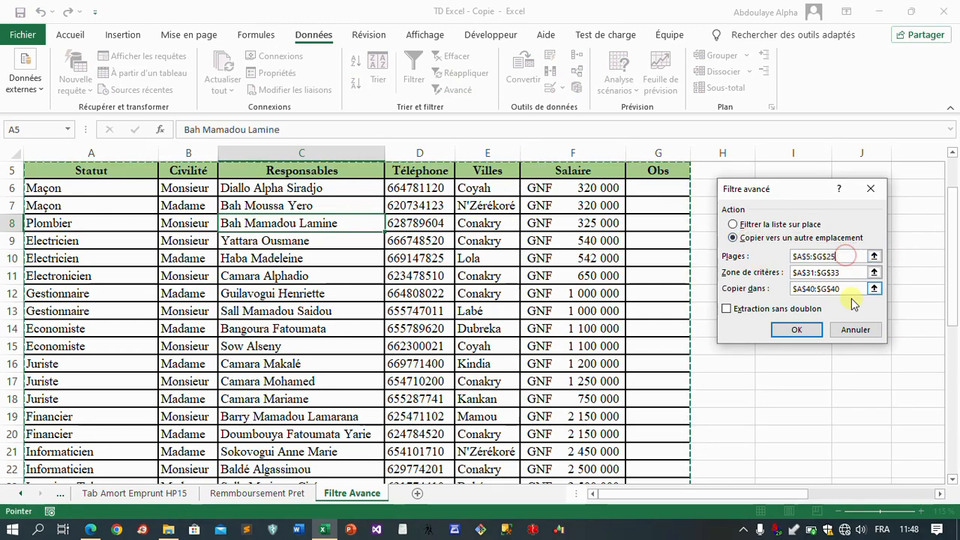
Step: Set the advanced filter's criteria range to A31:G33, covering the headers and both criteria rows
drag(953, 270, 957, 361)
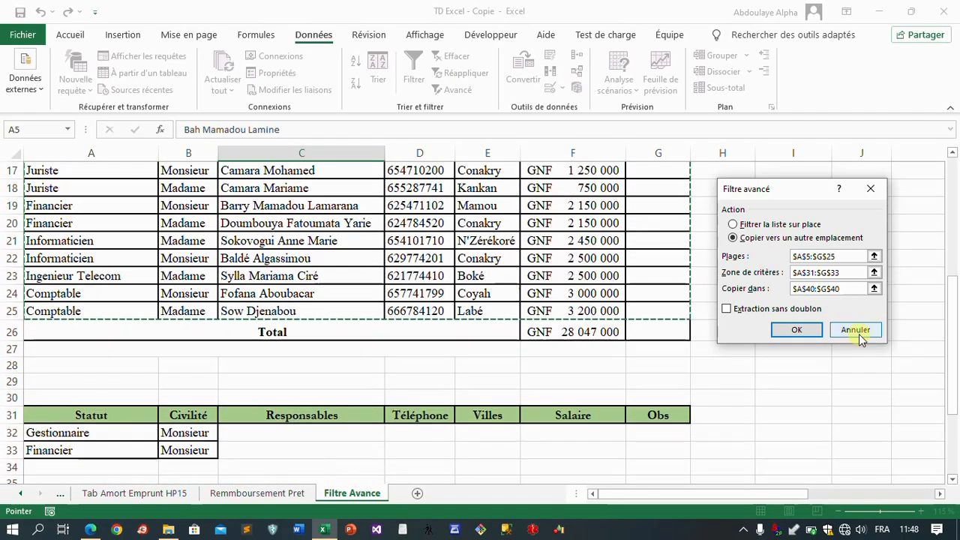
click(853, 274)
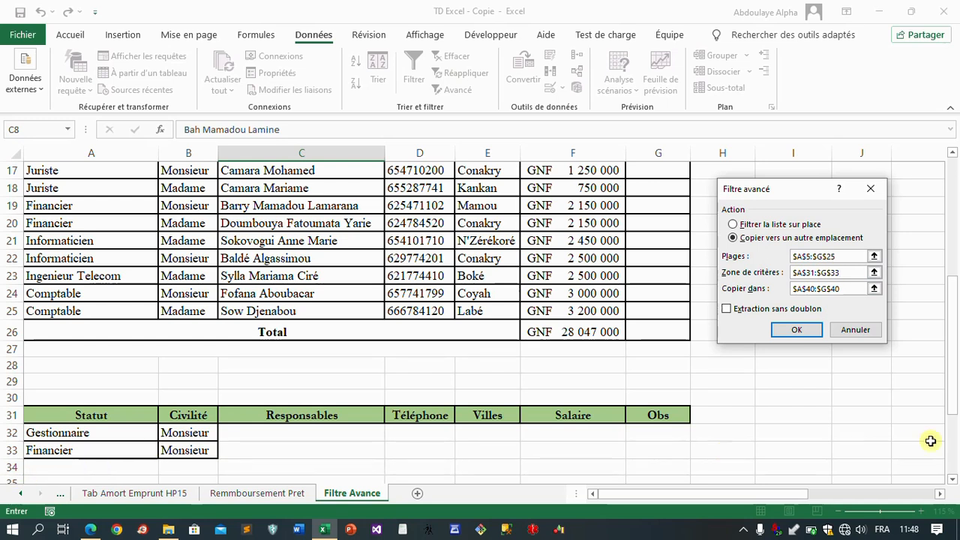
key(BackSpace)
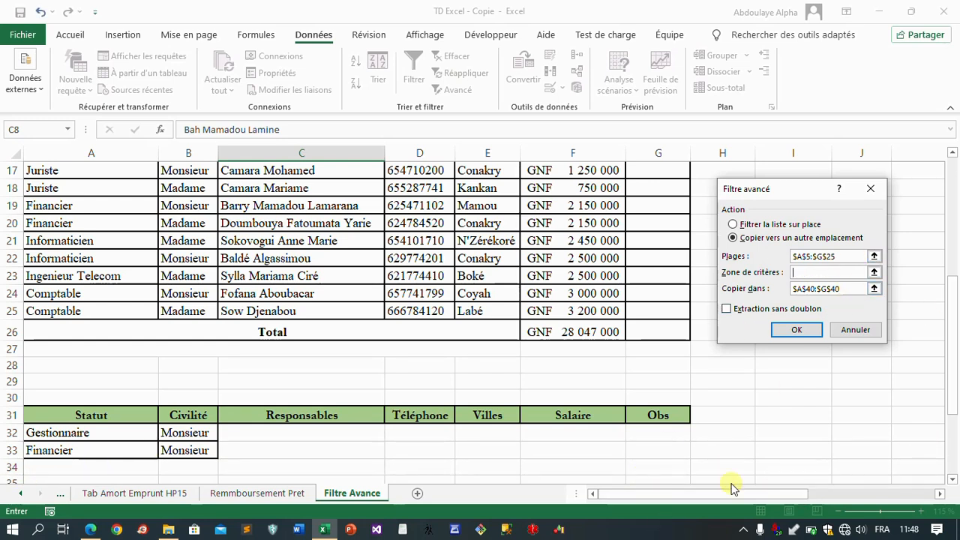
drag(57, 417, 667, 450)
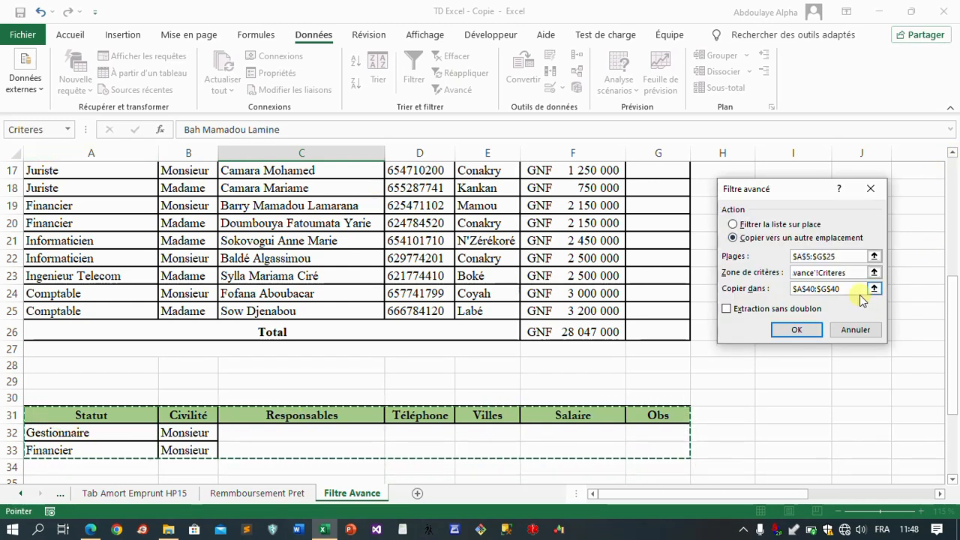
click(850, 289)
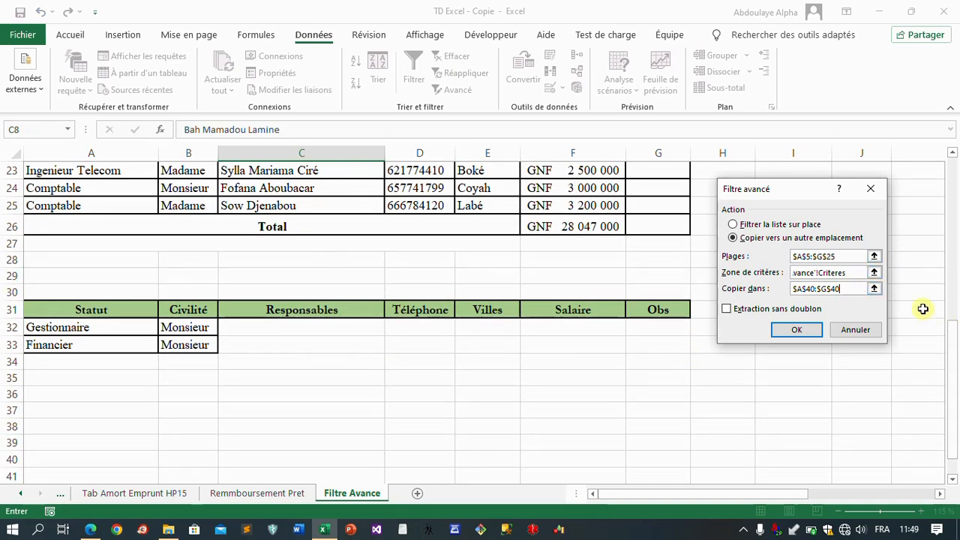
click(852, 275)
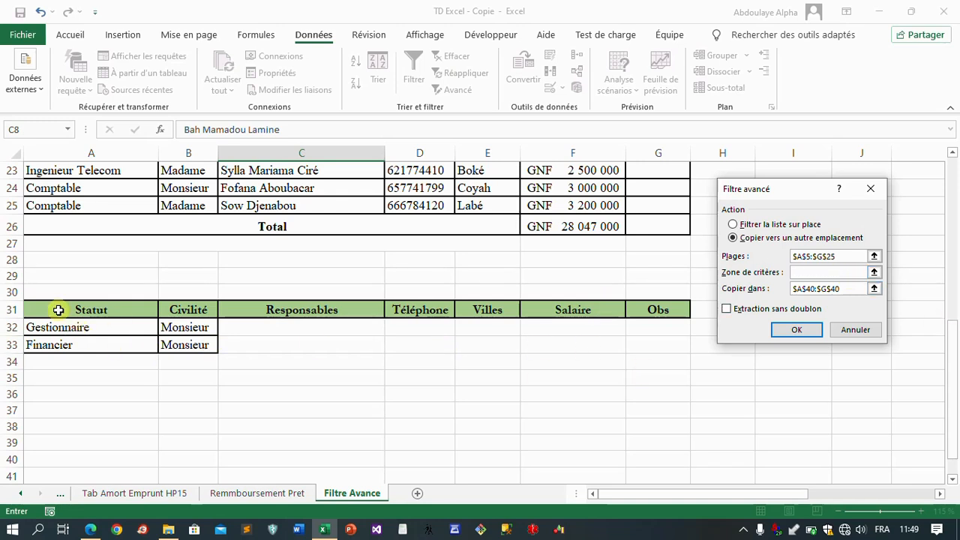
drag(68, 310, 661, 345)
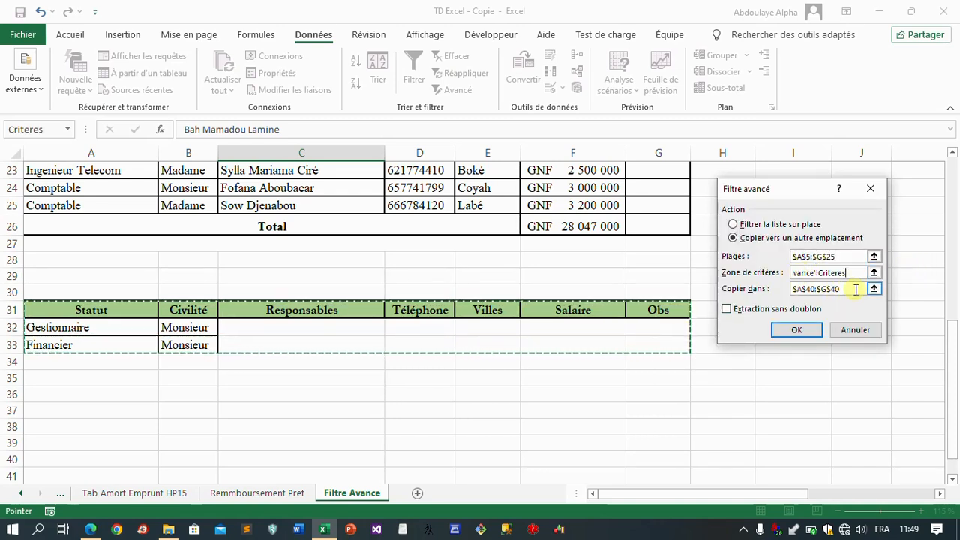
Step: Keep $A$40:$G$40 as the copy destination, run the advanced filter and check the extracted rows
click(853, 289)
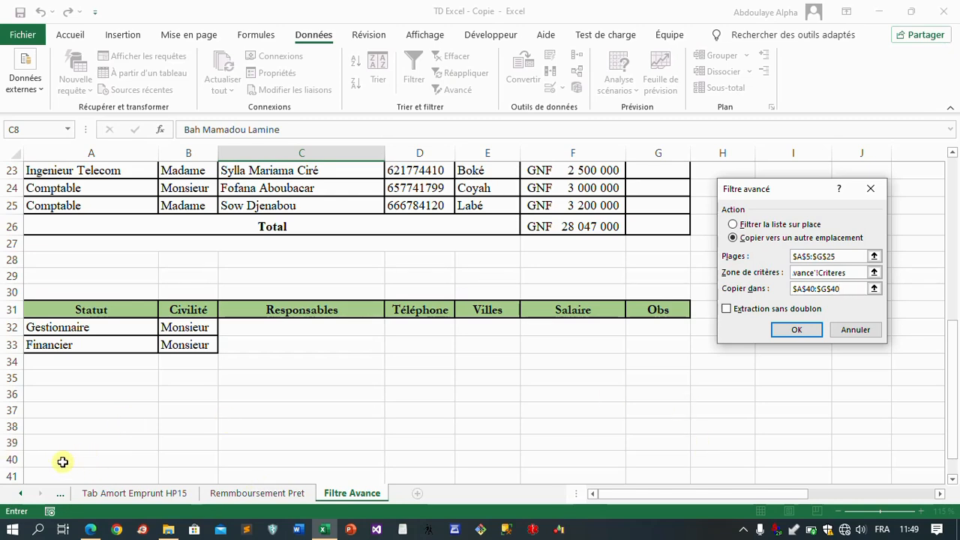
click(797, 330)
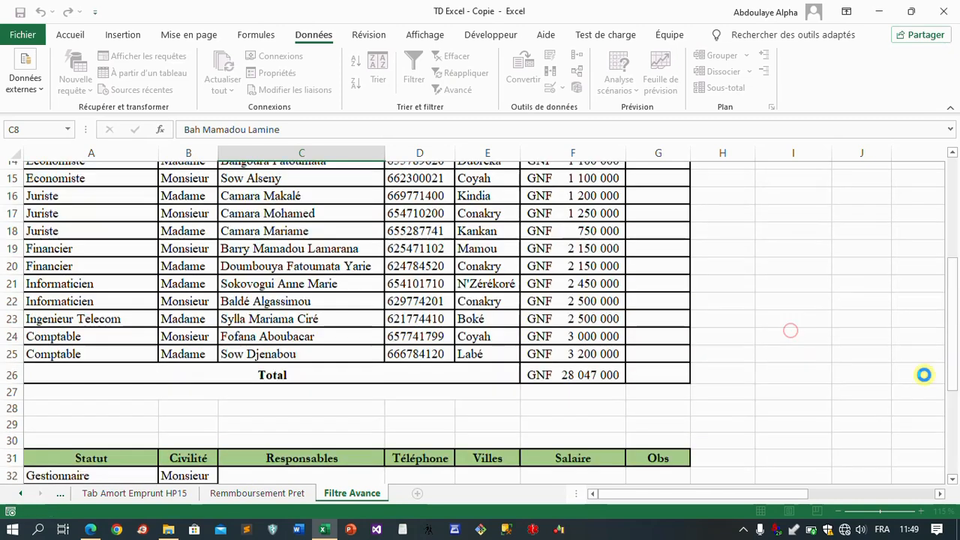
scroll(364, 381, down, 10)
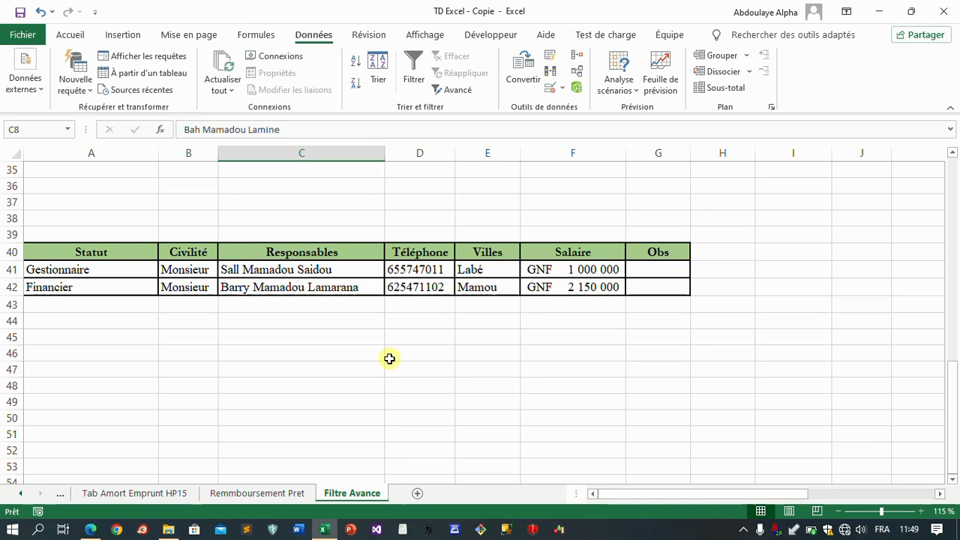
Step: Switch to the exercise PDF in Edge, review the statements of exercises 6 and 8, and return to the Excel workbook
click(91, 528)
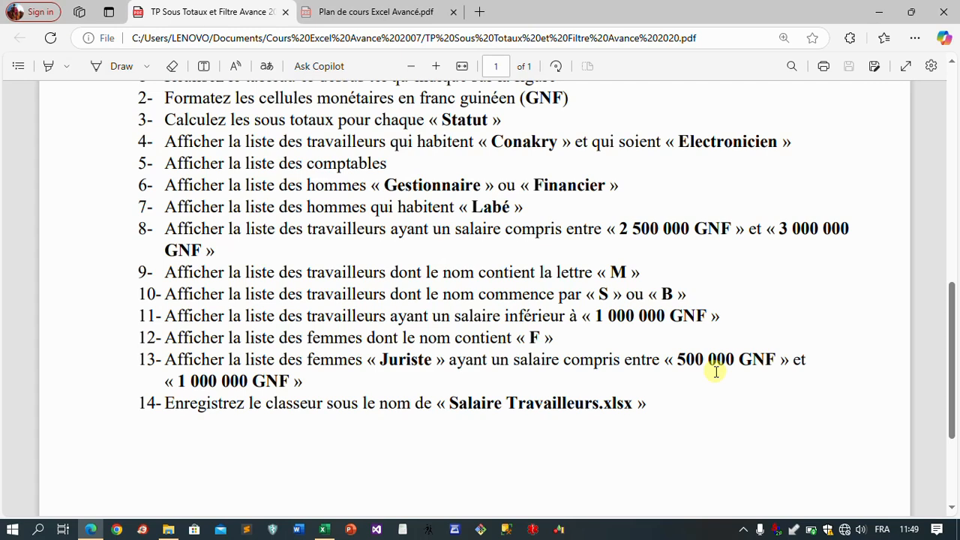
click(323, 530)
click(324, 530)
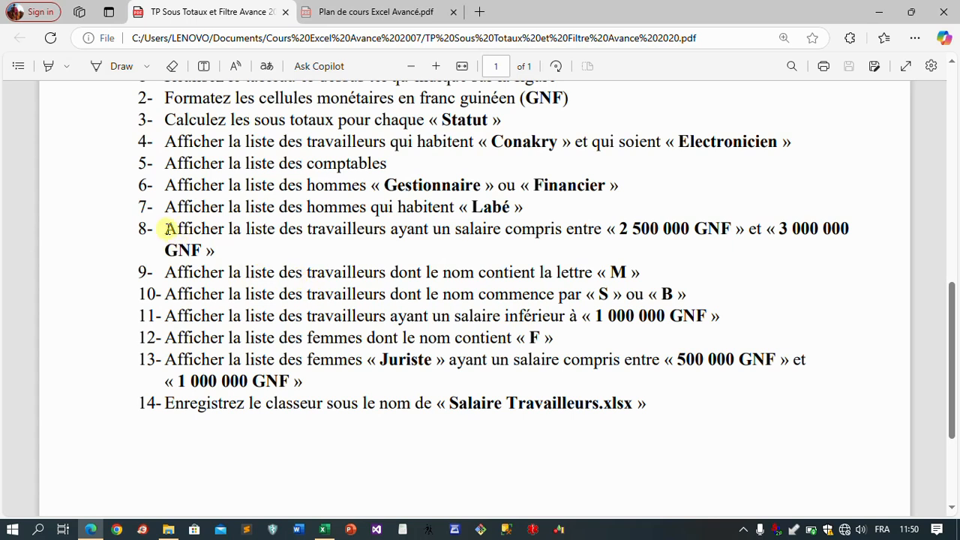
drag(169, 228, 195, 263)
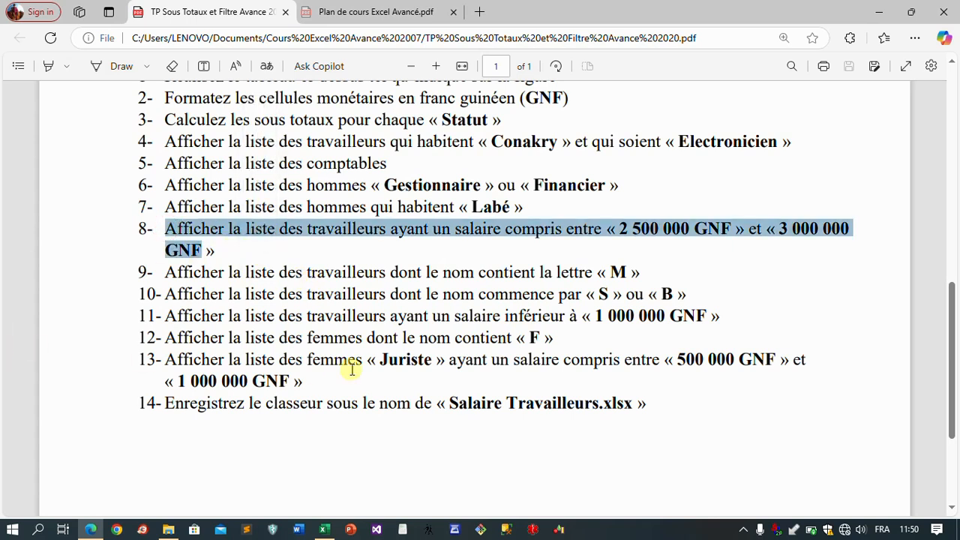
click(338, 336)
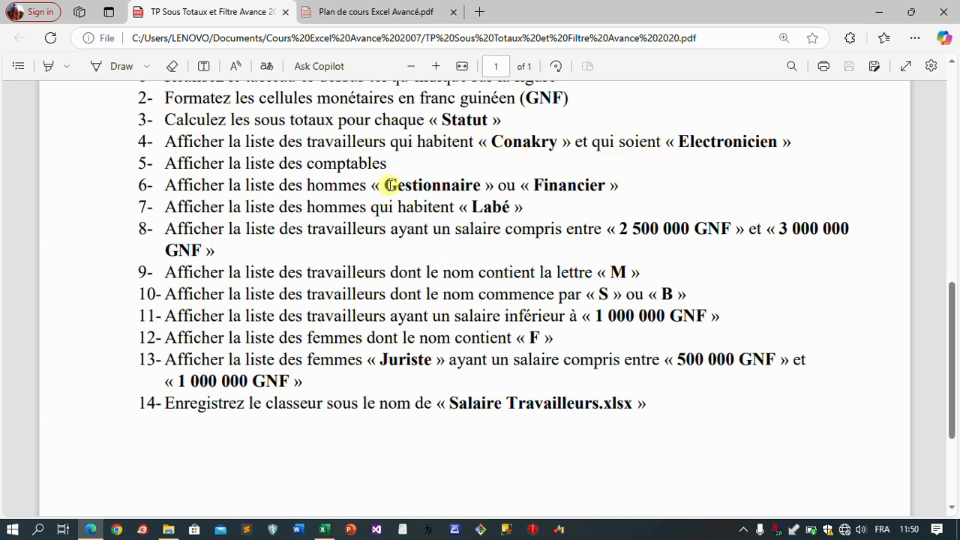
drag(387, 185, 626, 188)
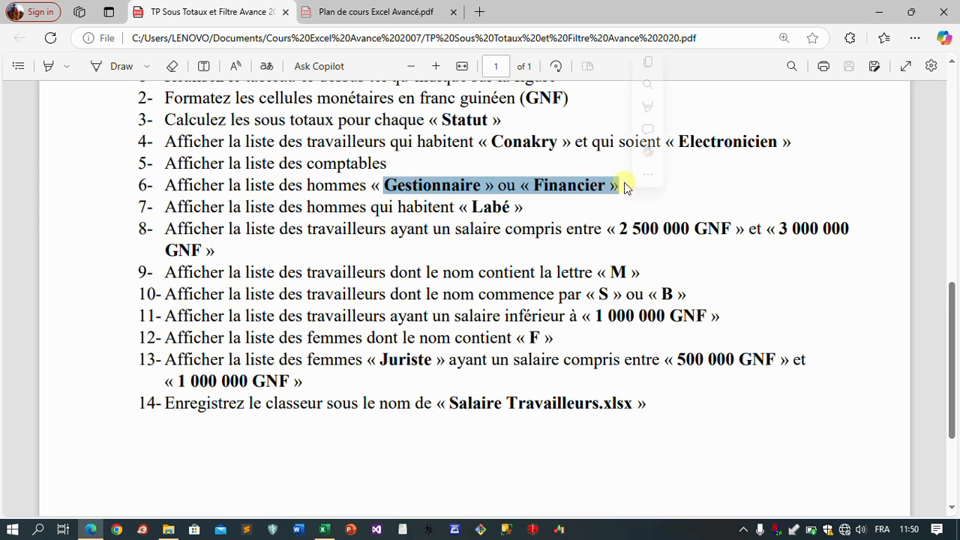
click(605, 226)
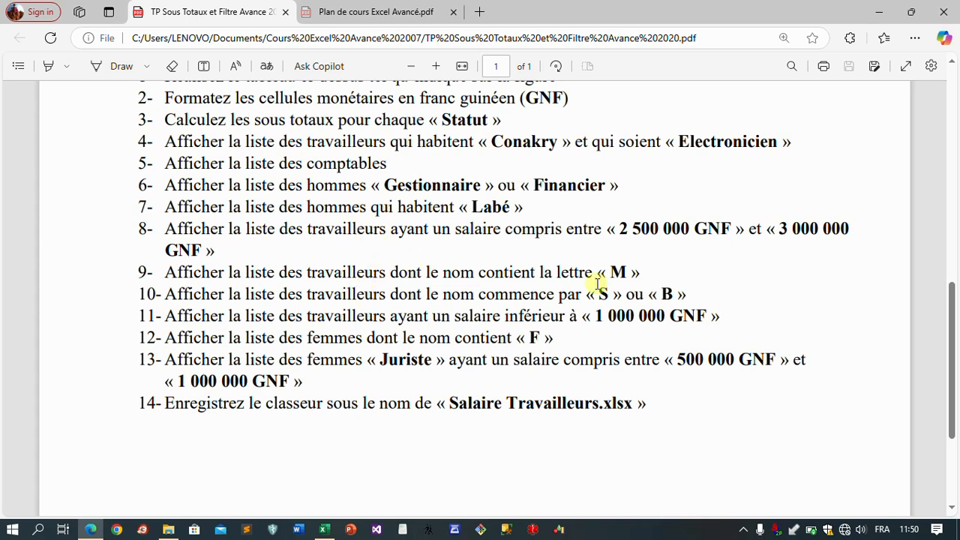
click(324, 529)
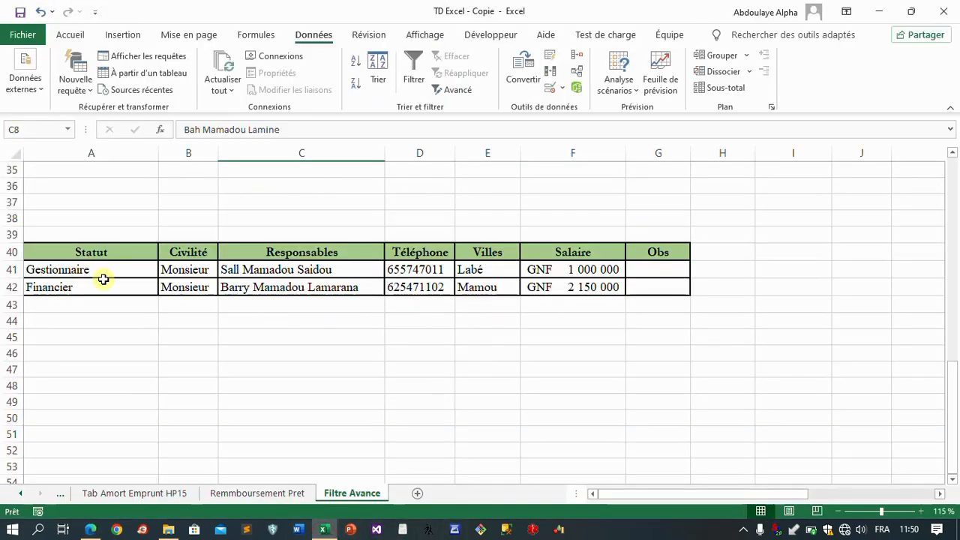
Step: Compare the extracted table at A40 with the salary table and criteria block, and consult the exercise list in the PDF
click(139, 252)
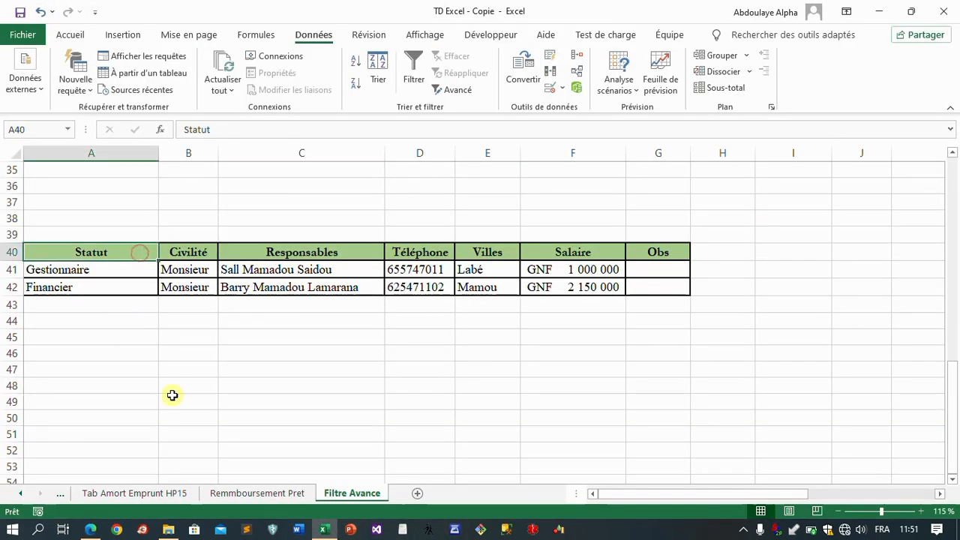
scroll(192, 323, up, 6)
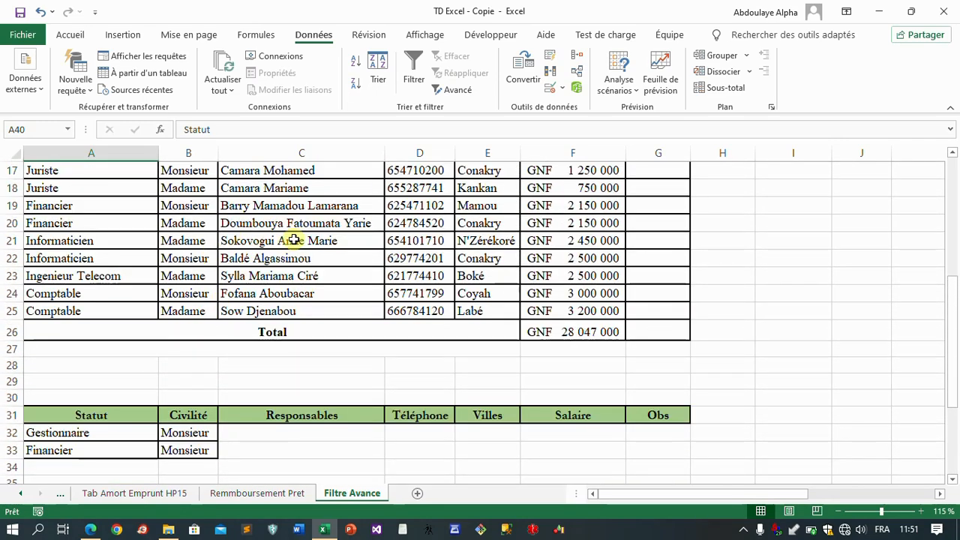
scroll(289, 237, down, 2)
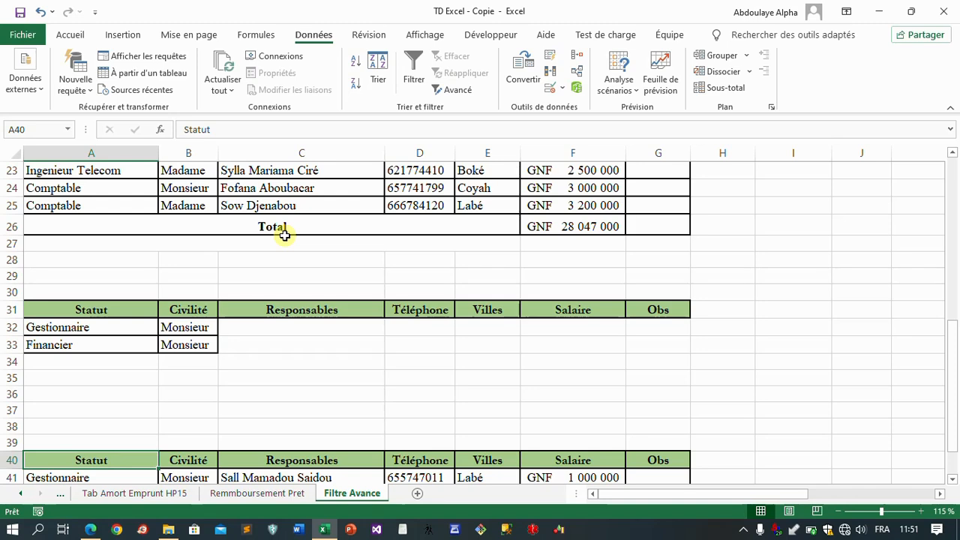
scroll(285, 236, down, 1)
scroll(150, 416, down, 2)
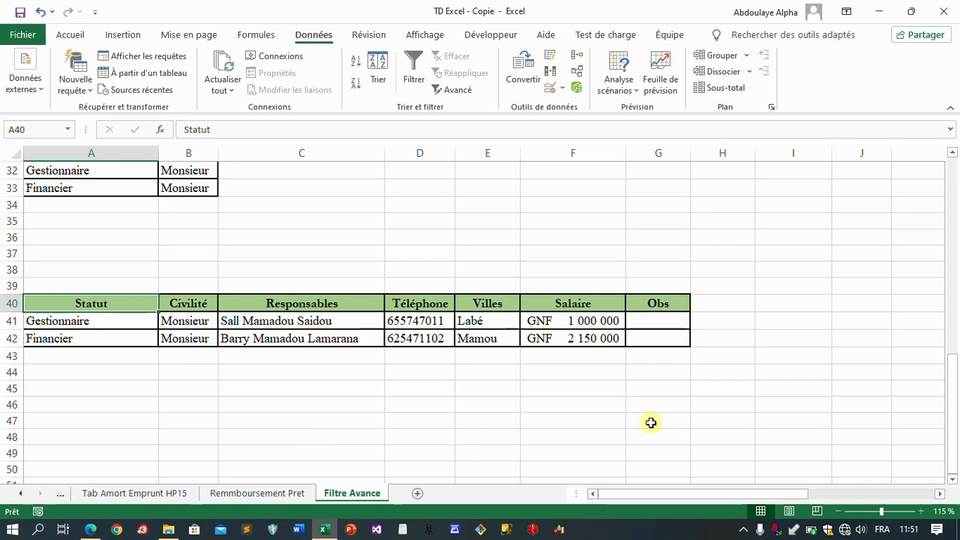
scroll(420, 413, up, 3)
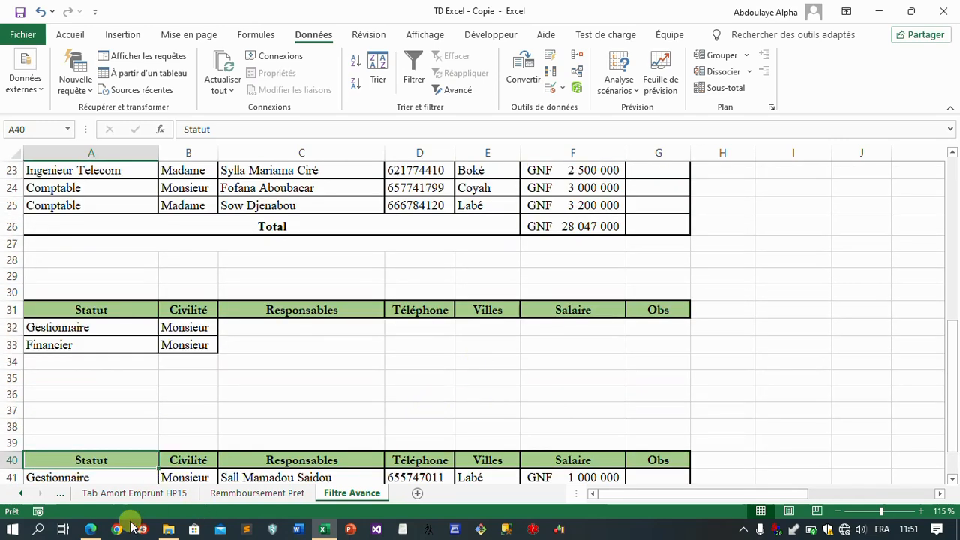
click(90, 529)
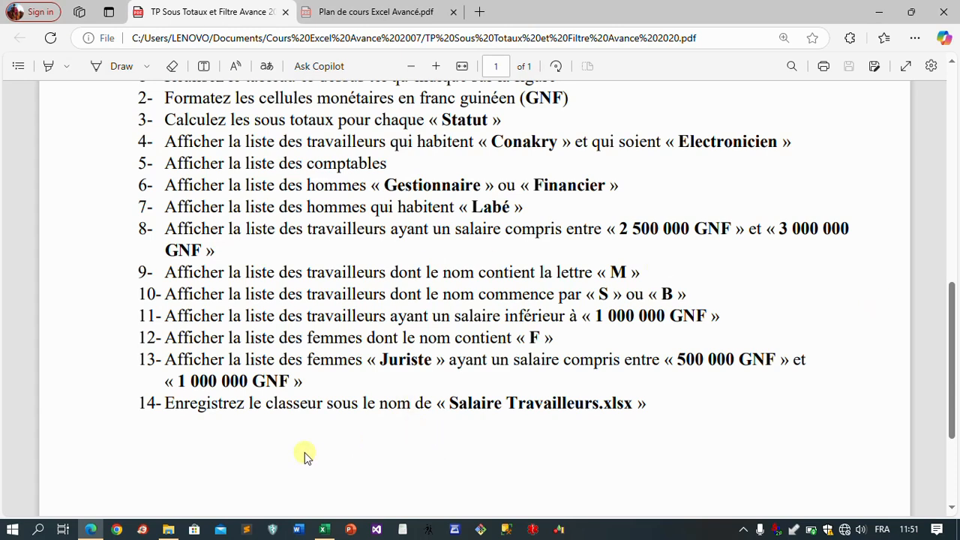
click(325, 528)
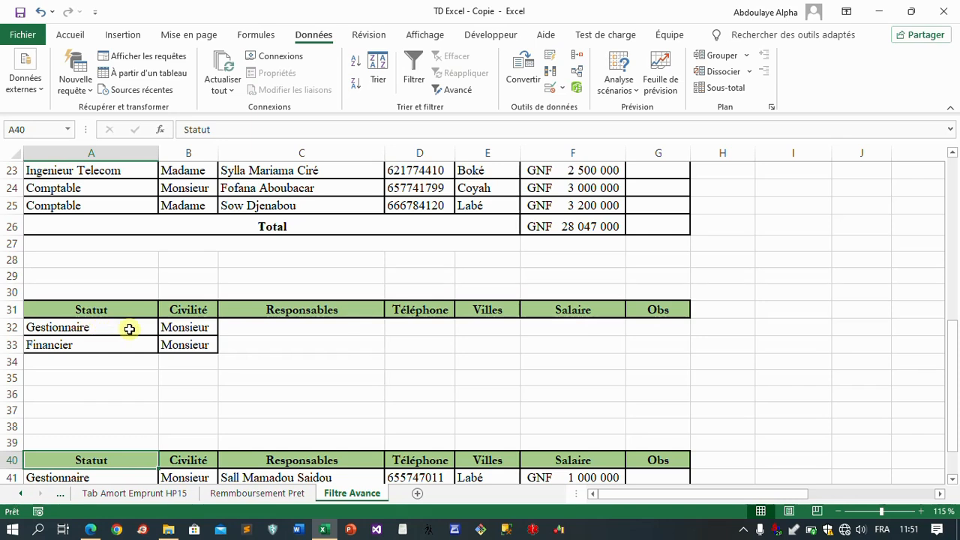
Step: Clear the Gestionnaire and Financier criteria in A32:B33 and remove the borders of these cells
click(79, 327)
drag(160, 336, 188, 348)
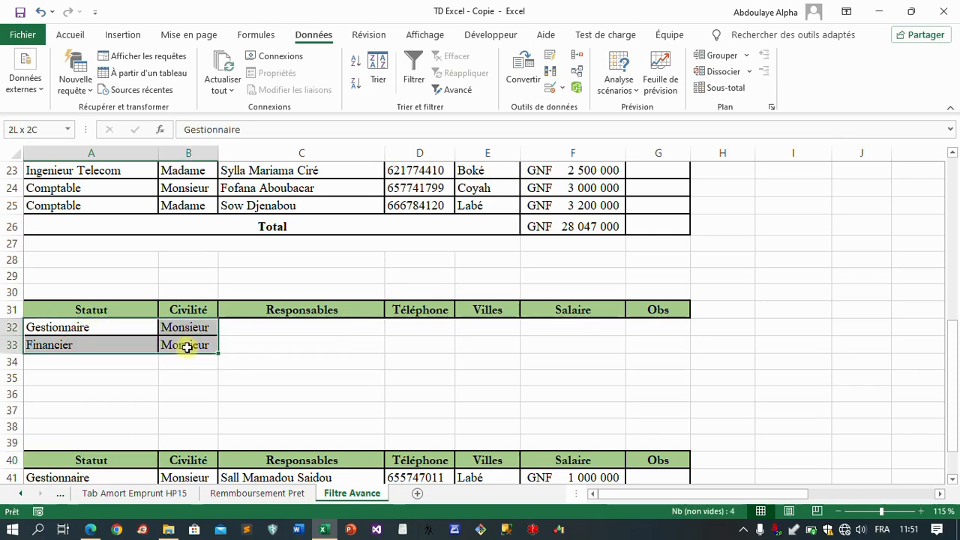
key(Delete)
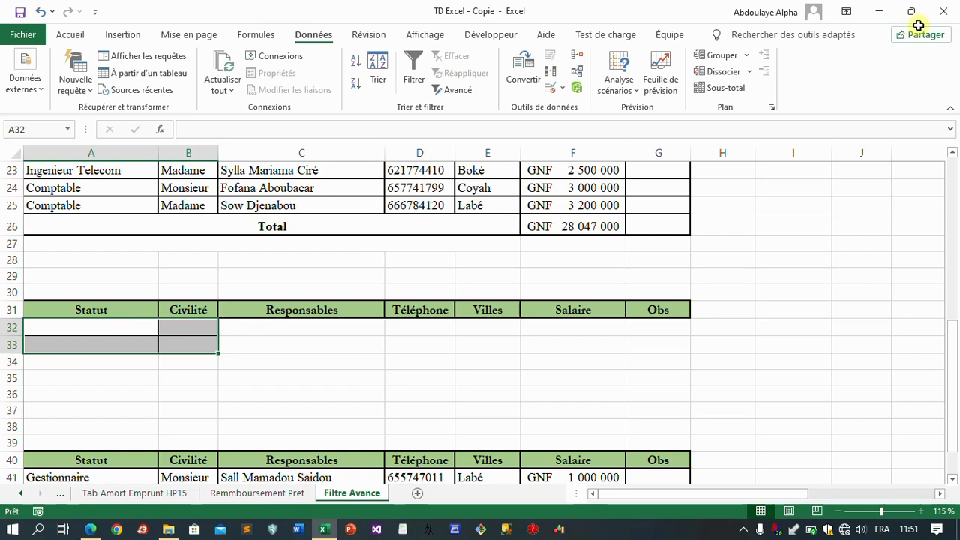
click(71, 34)
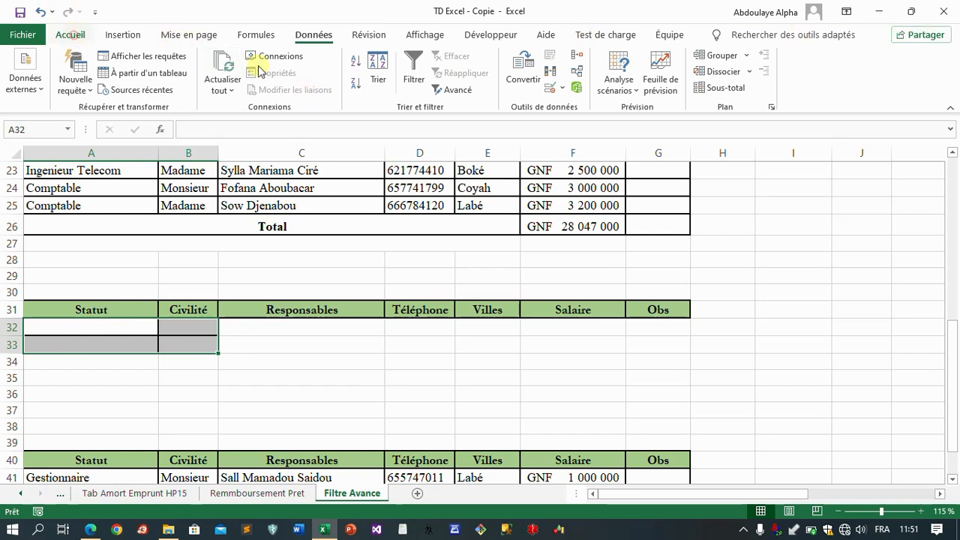
click(144, 85)
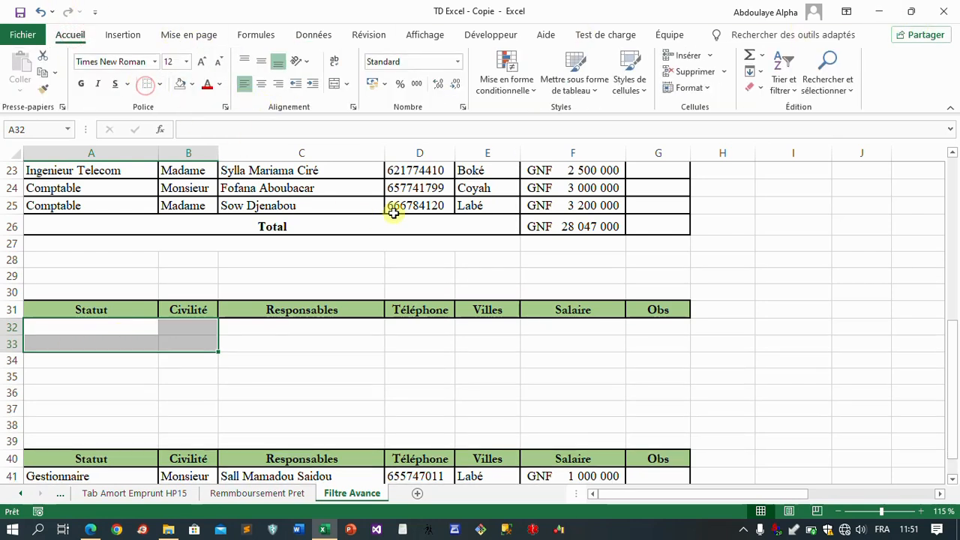
click(273, 367)
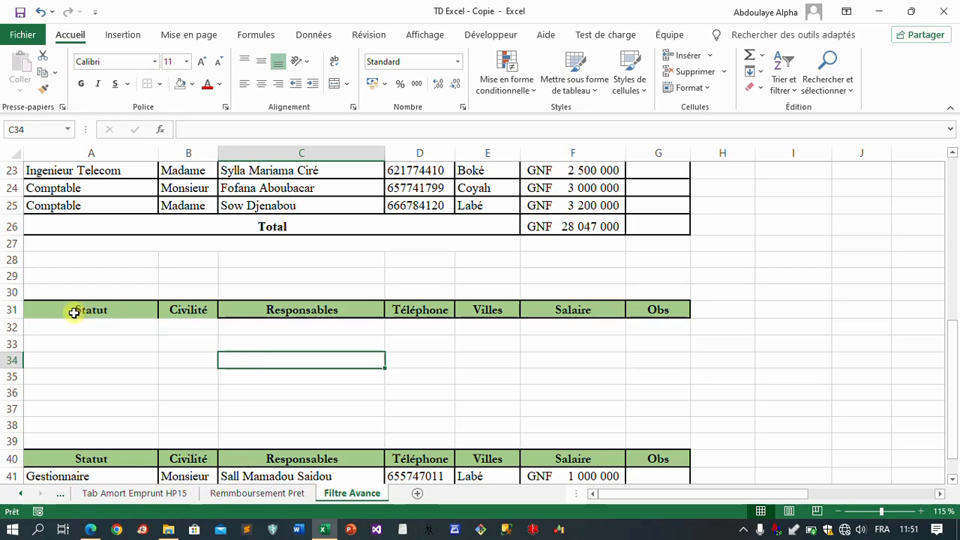
Step: Restore all borders on the Statut and Civilité headers in A31:B31 of the criteria block
drag(73, 313, 180, 310)
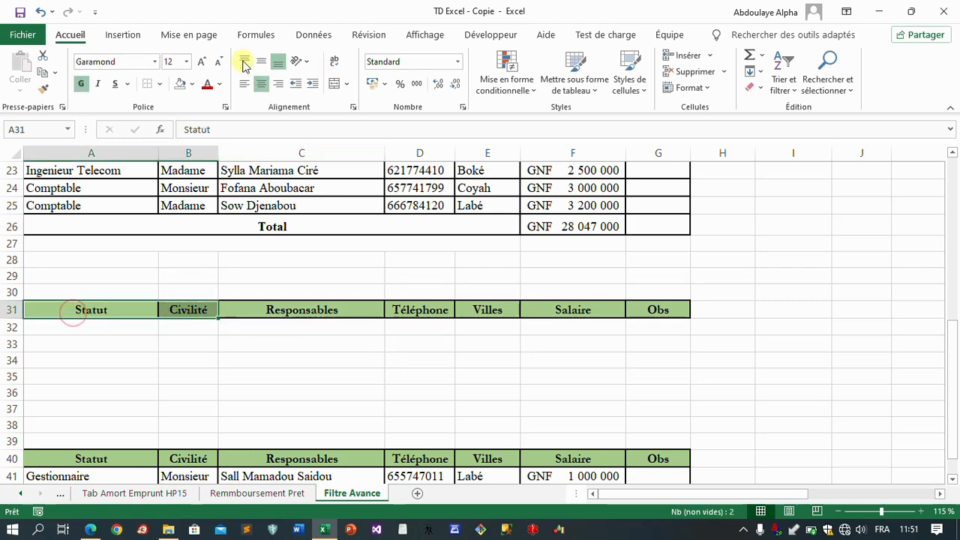
click(159, 84)
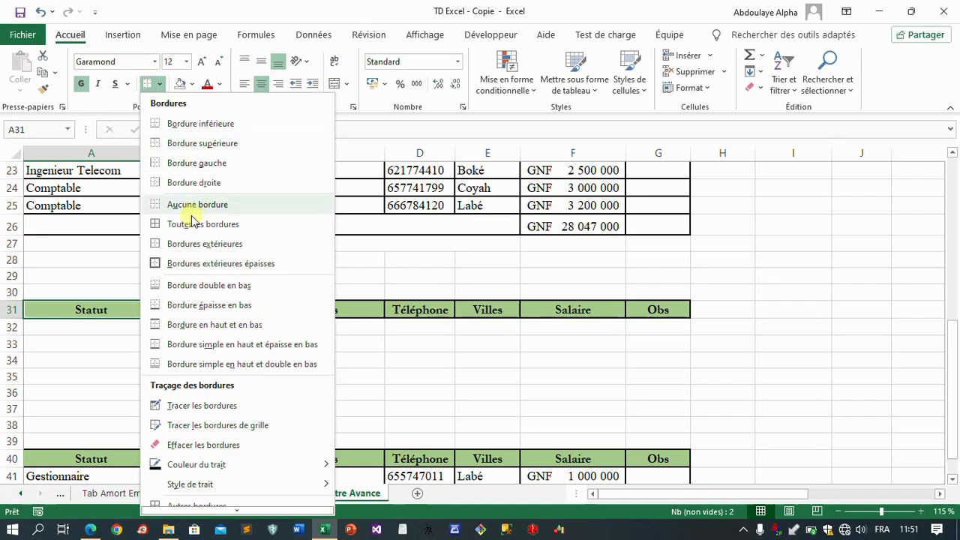
click(189, 224)
click(179, 327)
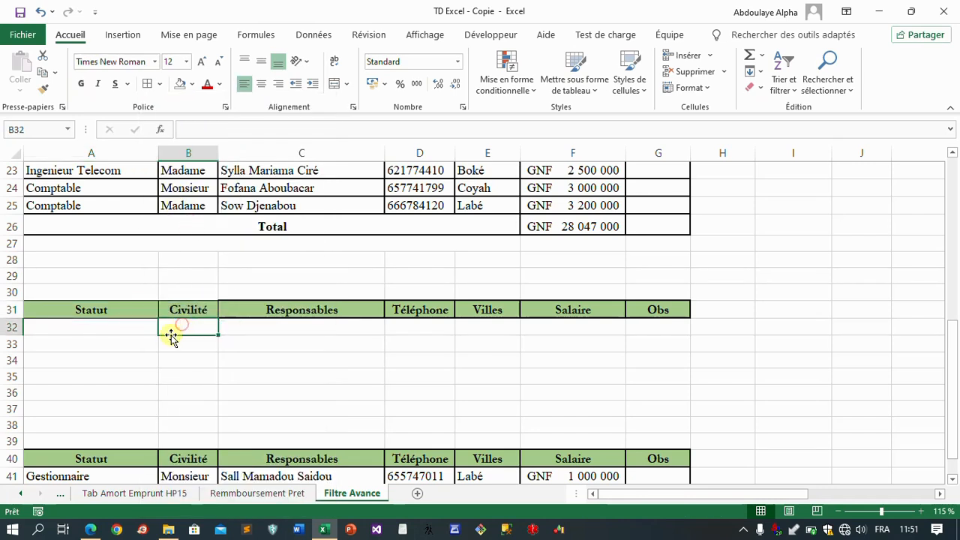
click(76, 332)
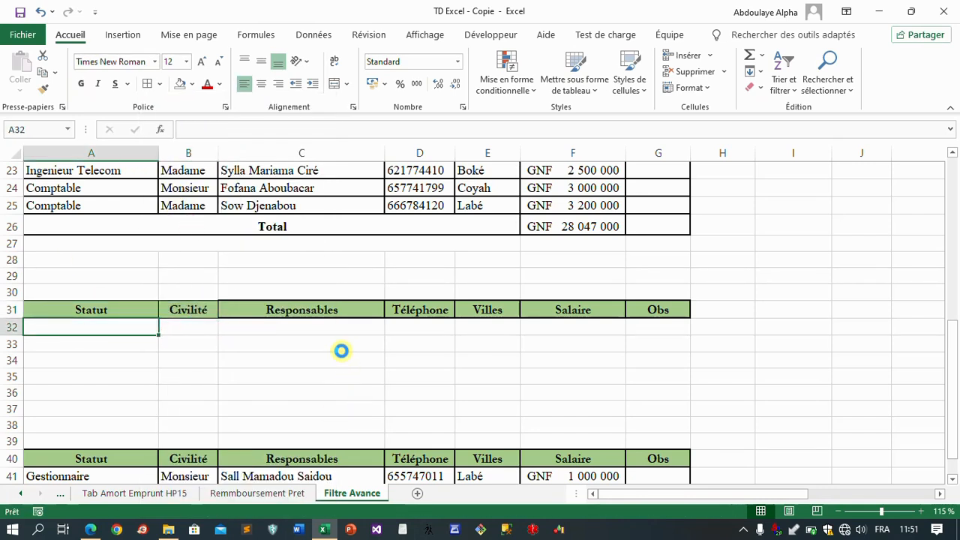
Step: Consult the PDF for the next exercise statement and return to the worksheet with the emptied criteria block
click(90, 530)
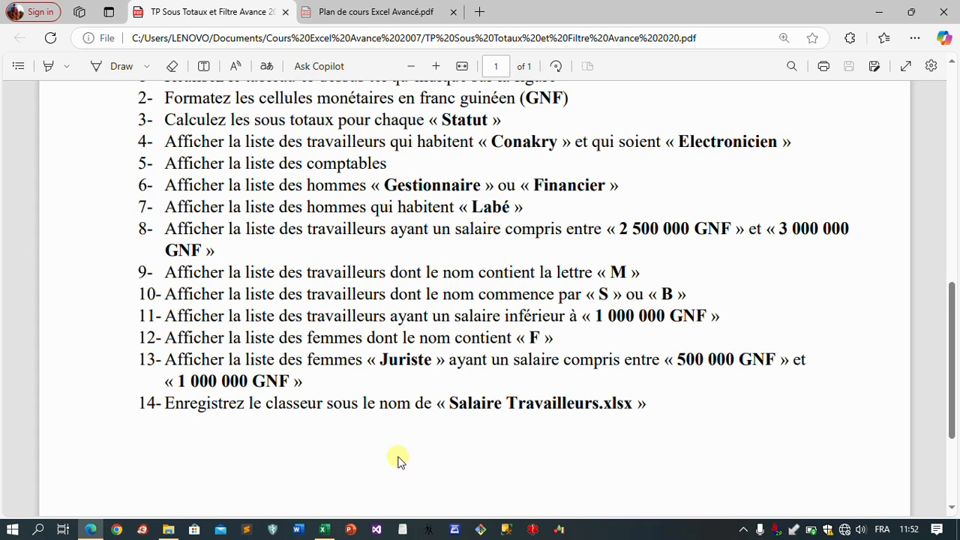
click(321, 533)
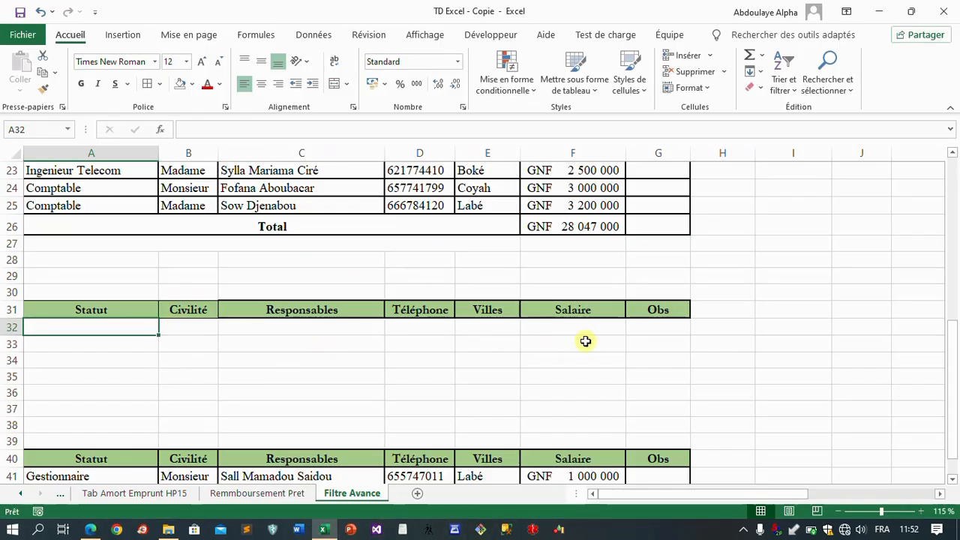
Step: Copy the Salaire header from F31 over the Obs header in G31, giving the criteria block a second Salaire column
click(559, 329)
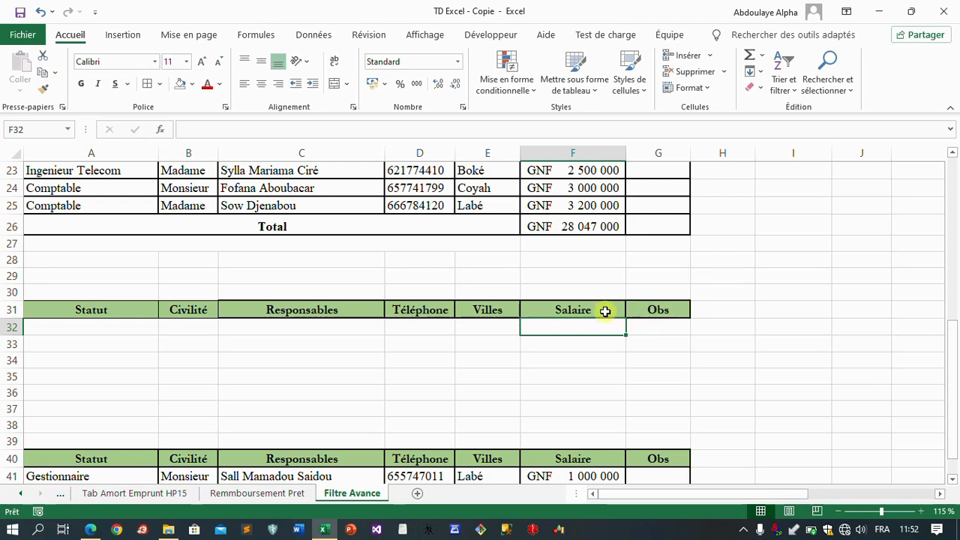
click(598, 313)
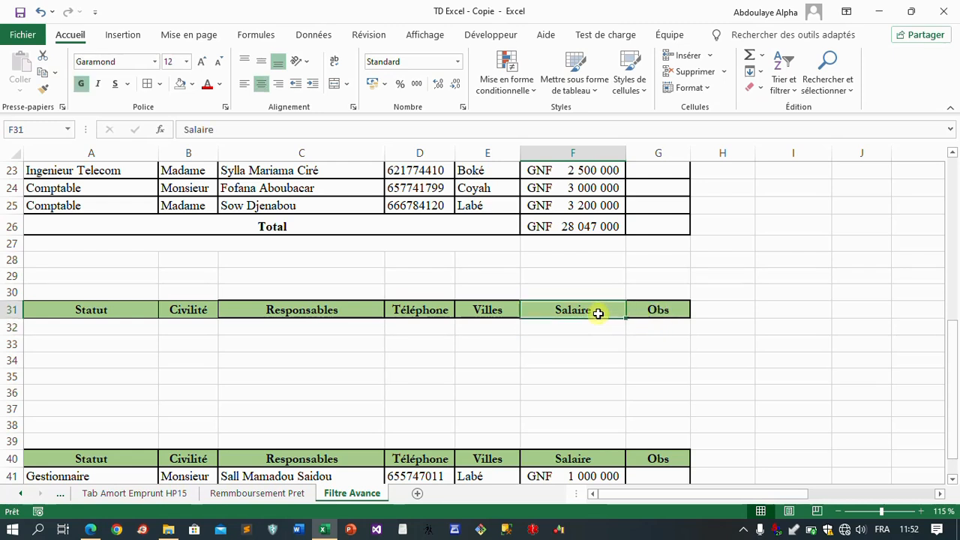
key(ctrl+c)
click(671, 315)
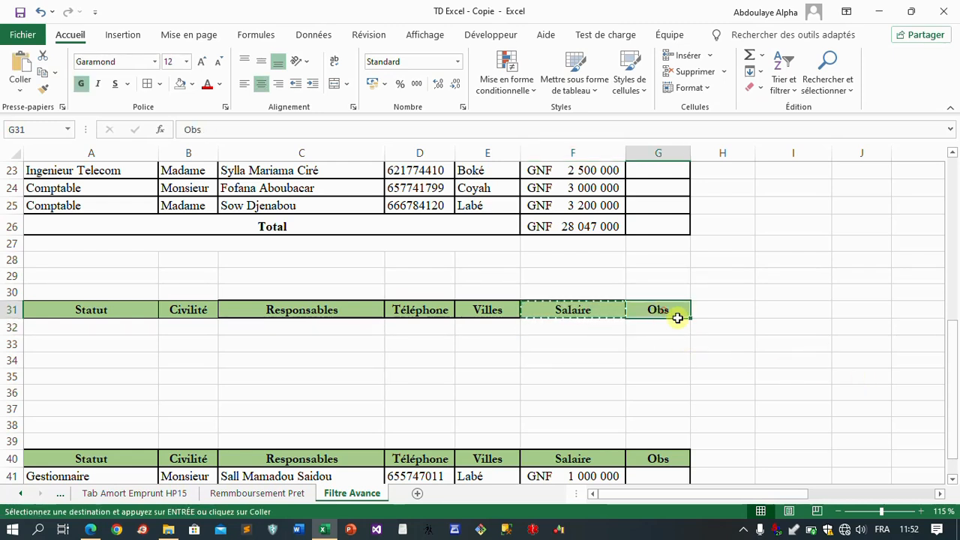
key(ctrl+v)
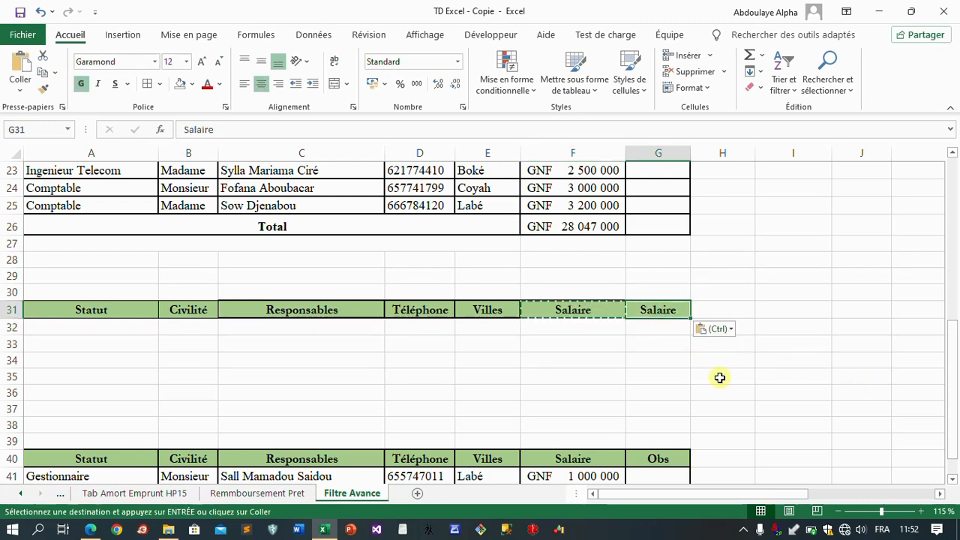
click(595, 330)
key(Escape)
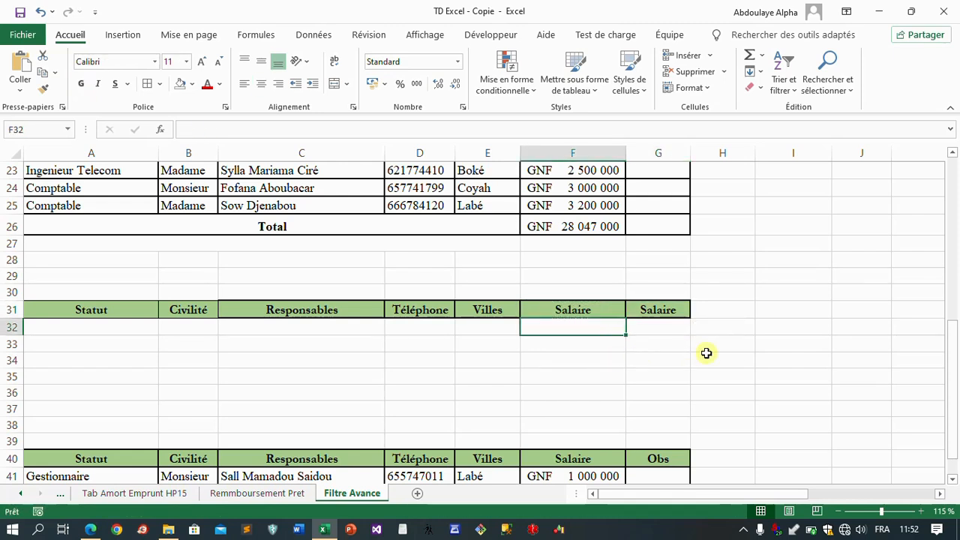
click(673, 311)
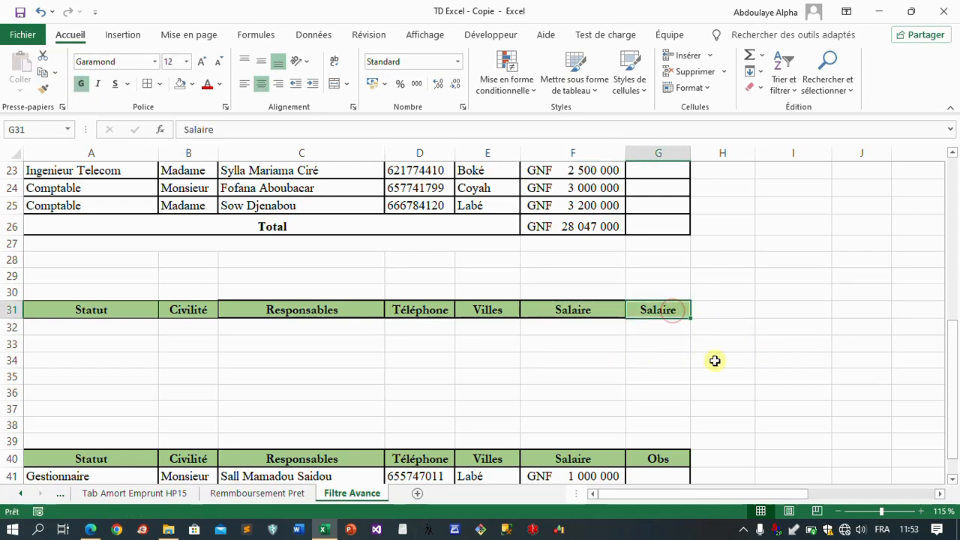
Step: Check the salary bounds of exercise 8 in the PDF and enter the criterion >=2500000 in F32
click(565, 331)
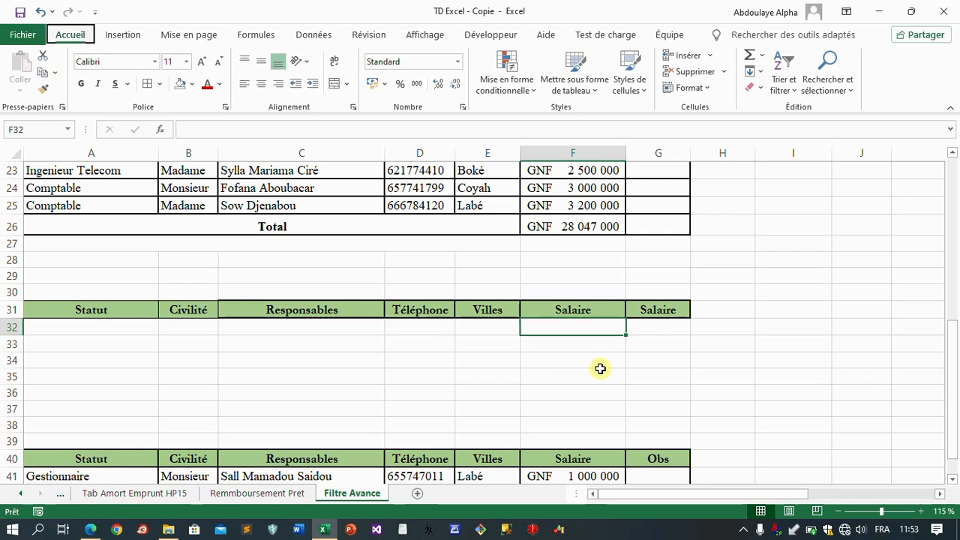
key(alt)
click(587, 337)
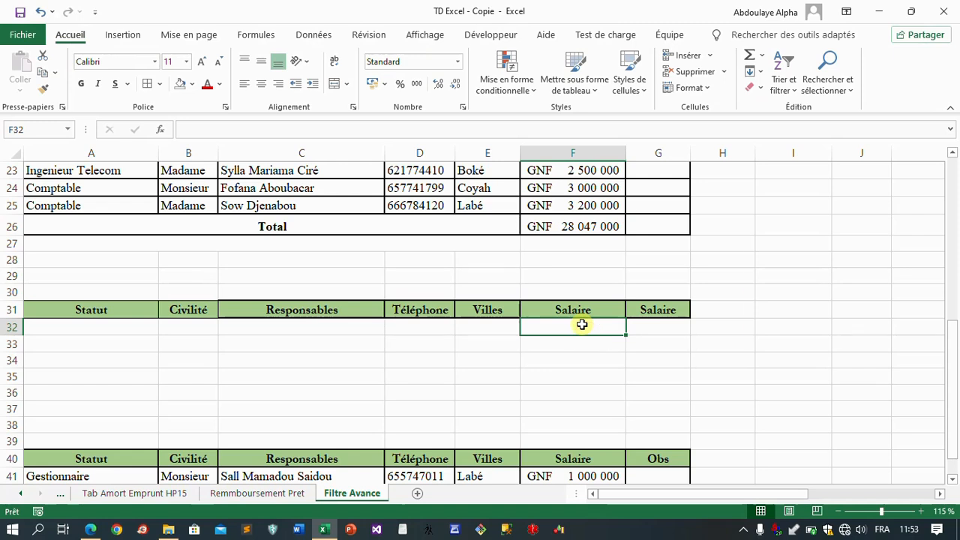
text(>)
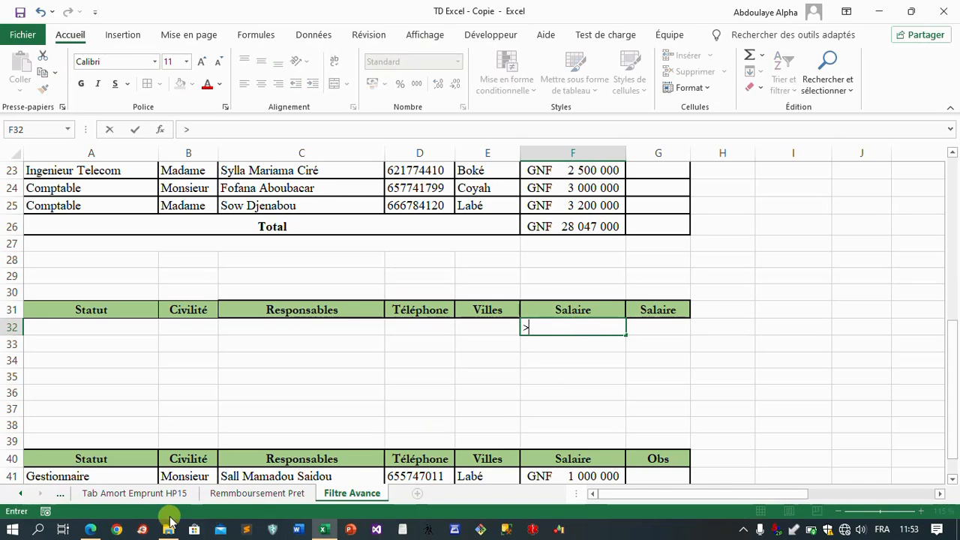
click(93, 529)
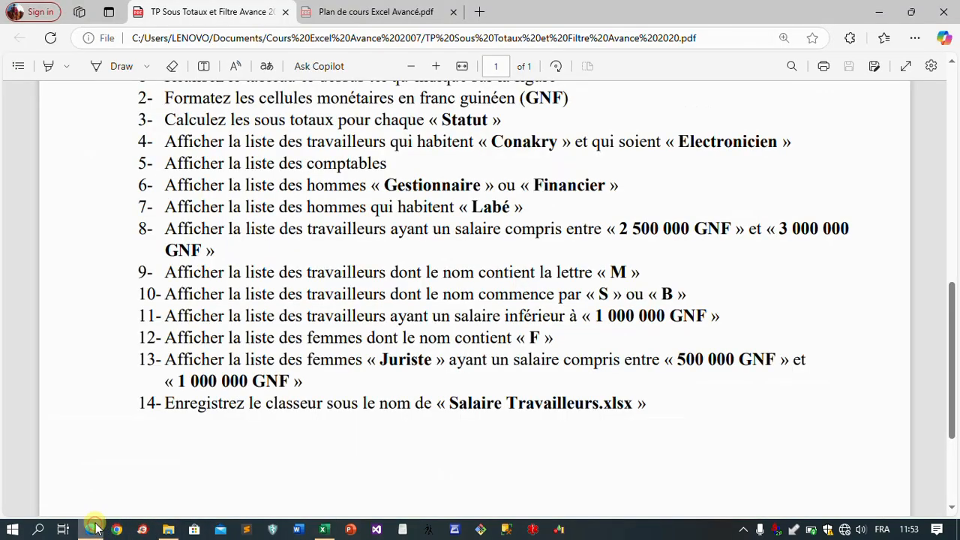
click(93, 530)
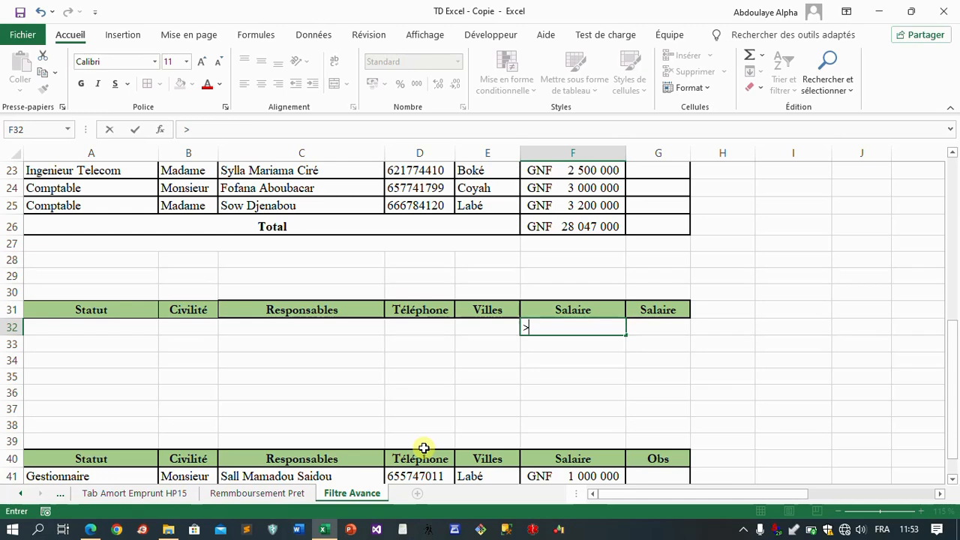
click(89, 530)
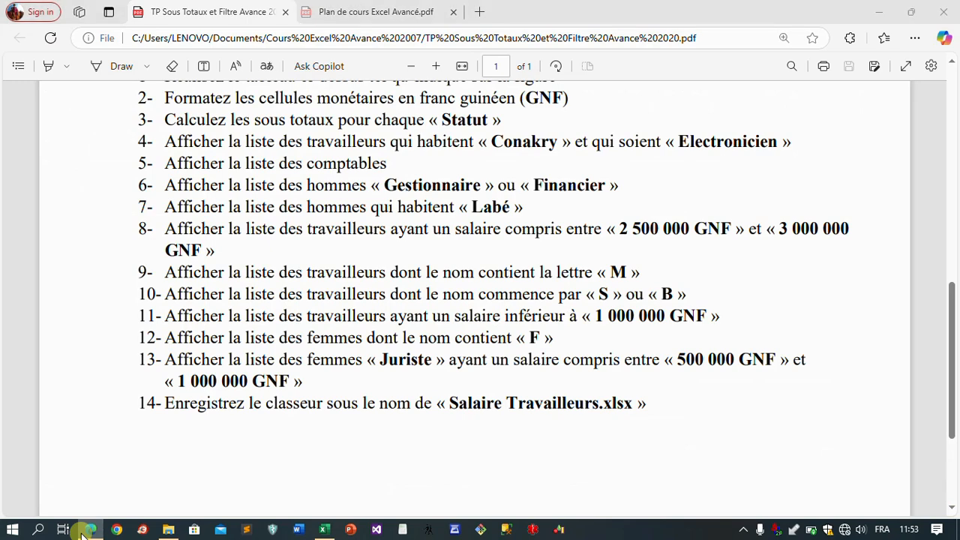
click(87, 531)
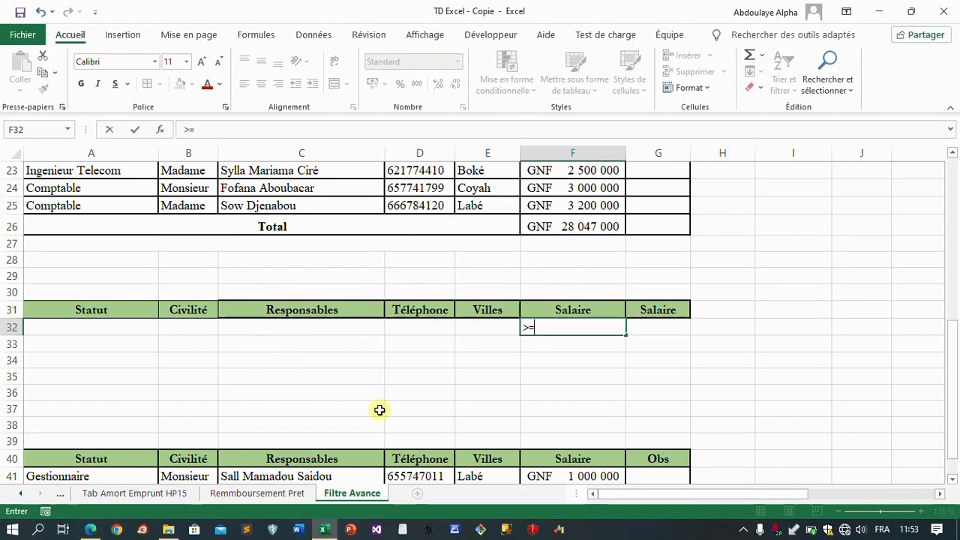
text(25)
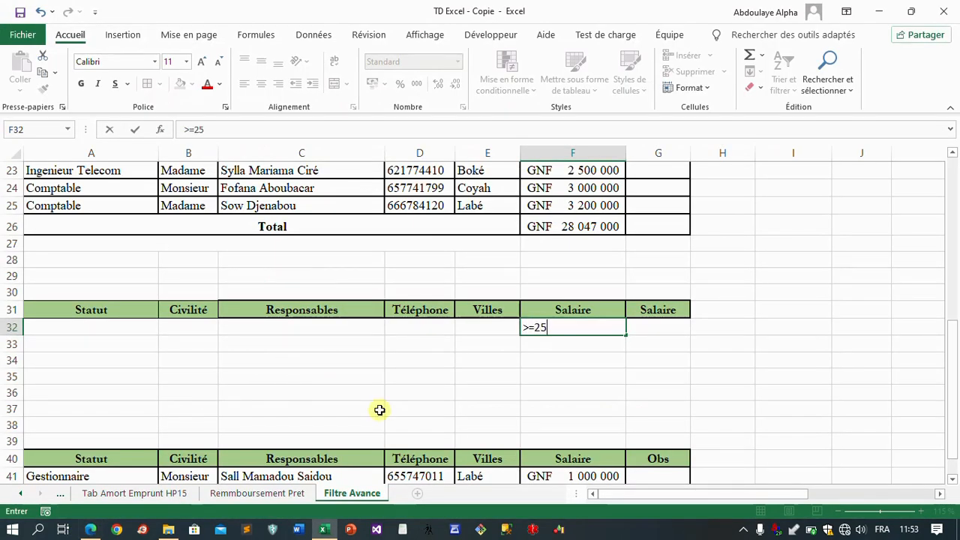
text(00000)
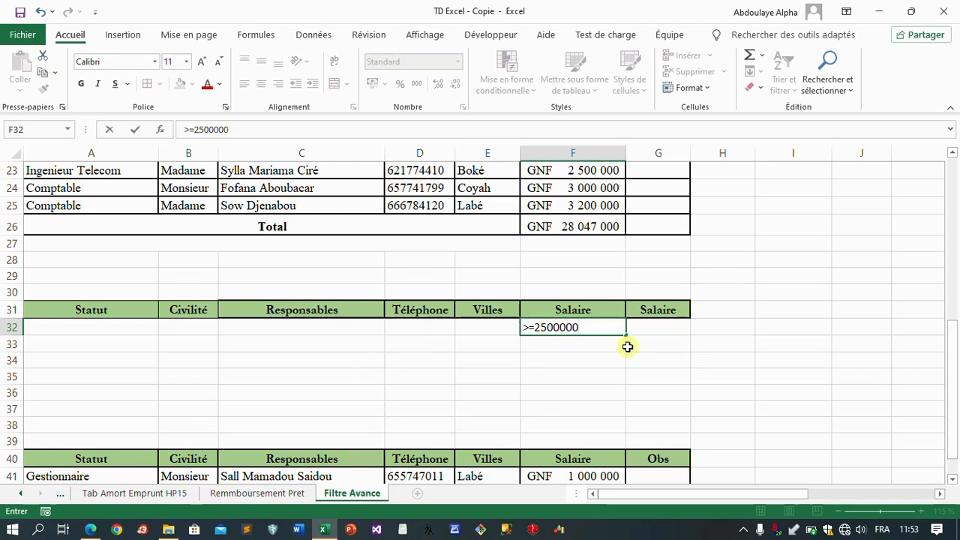
Step: Enter the upper salary criterion <=3000000 in G32 under the second Salaire header, checking the bound in the PDF
click(645, 333)
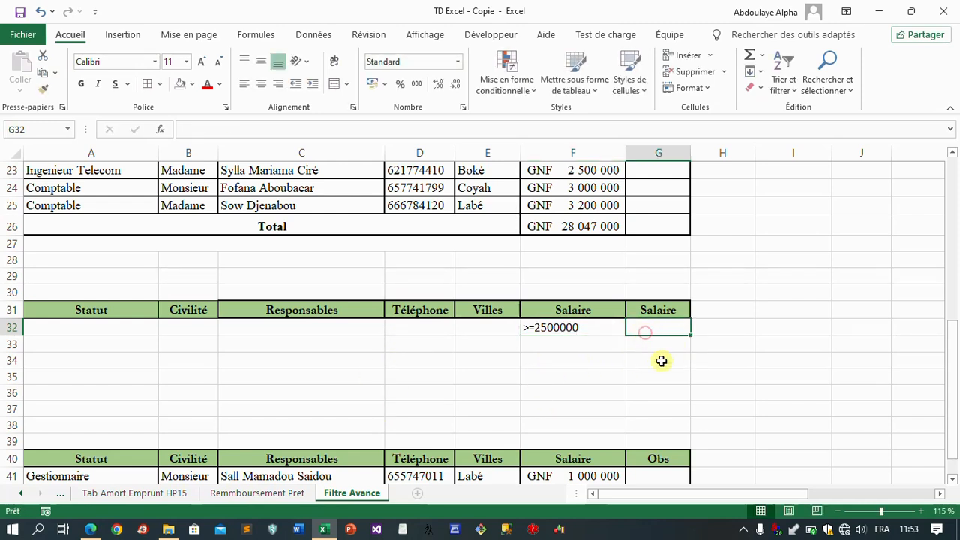
text(<=)
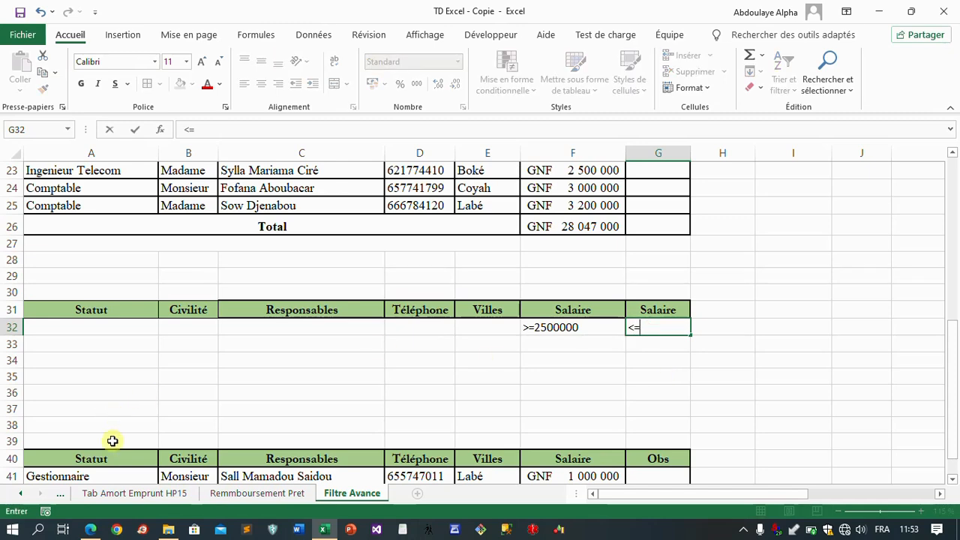
click(85, 530)
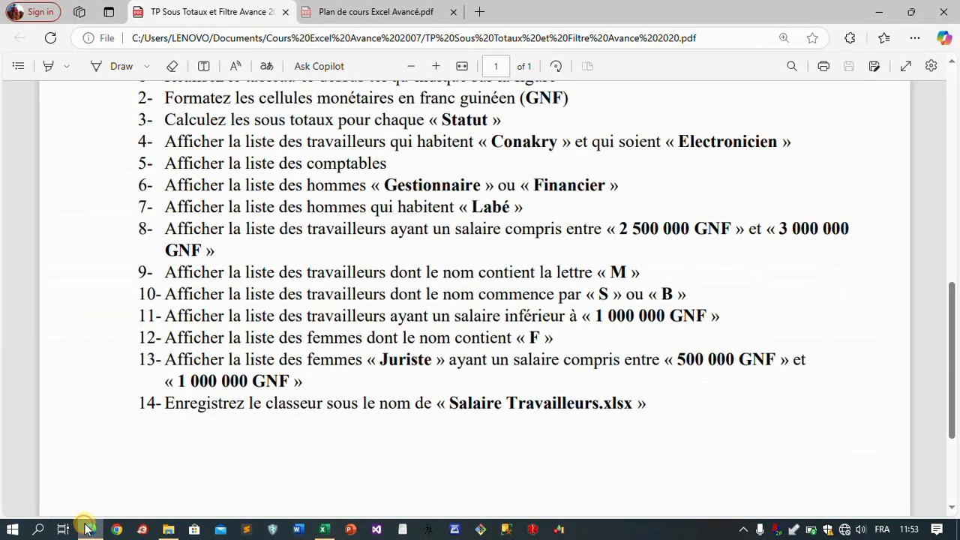
click(86, 529)
text(=3)
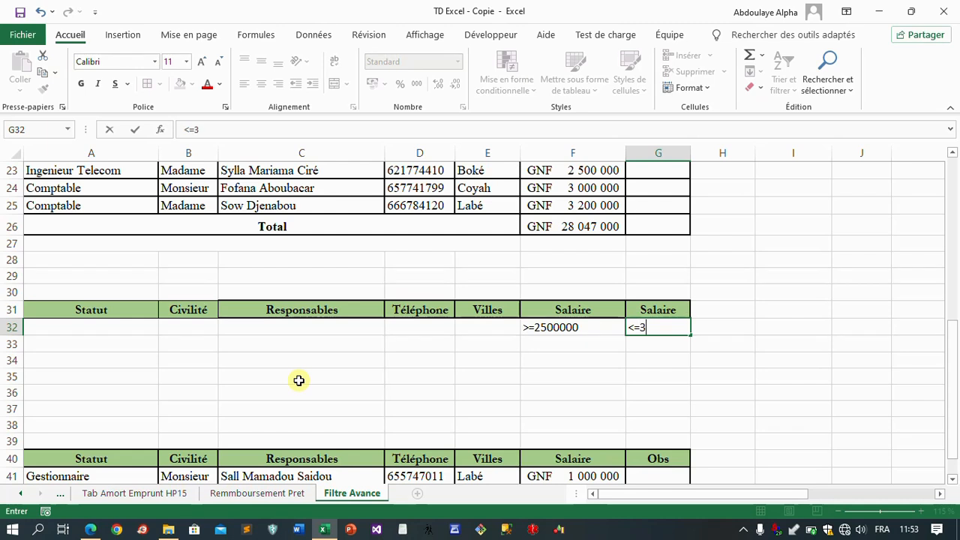
text(000000)
key(Return)
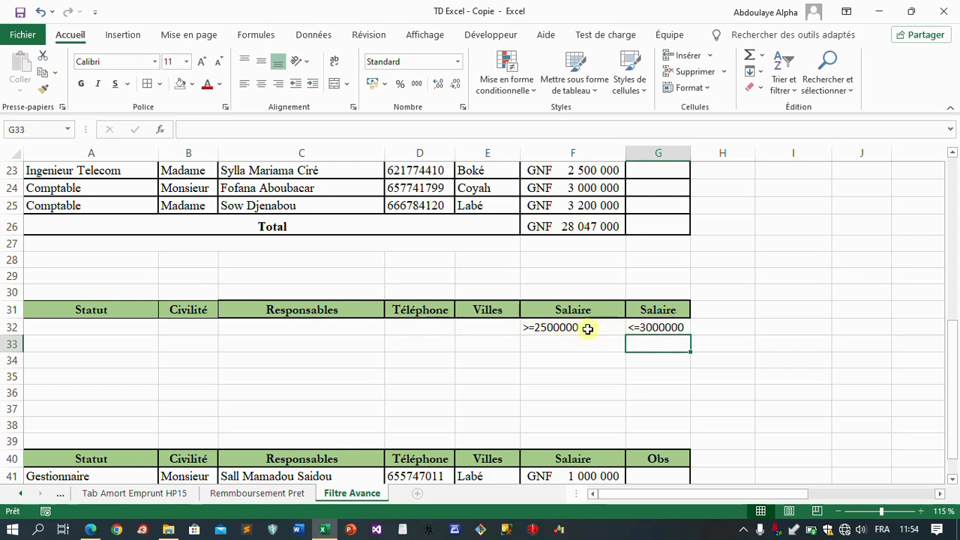
drag(539, 328, 650, 329)
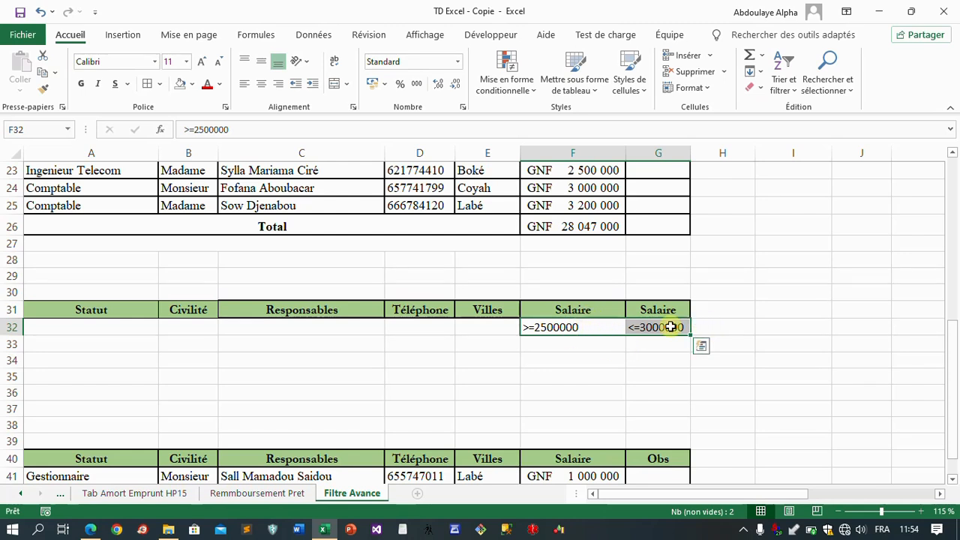
click(578, 327)
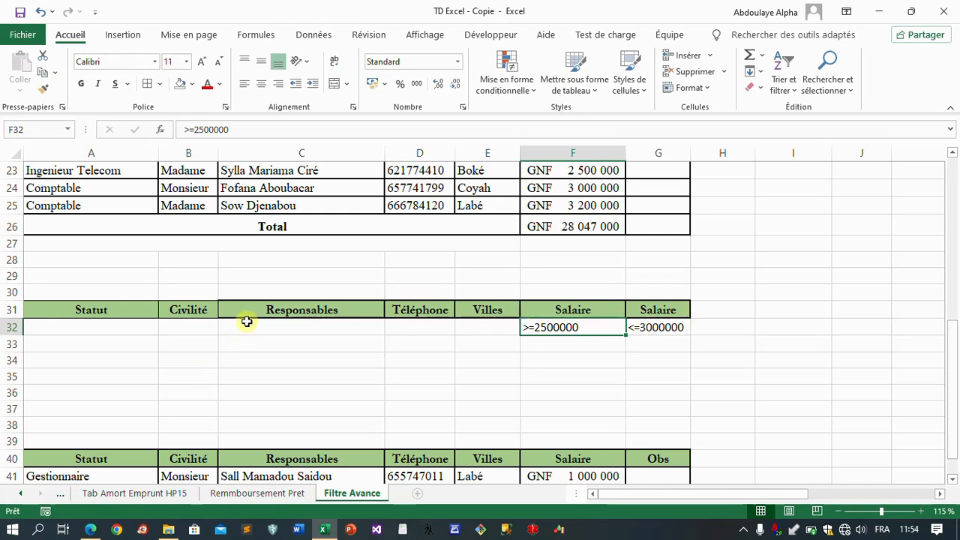
Step: Start an advanced filter on the salary table A5:G25 with the option Copier vers un autre emplacement
scroll(247, 321, up, 2)
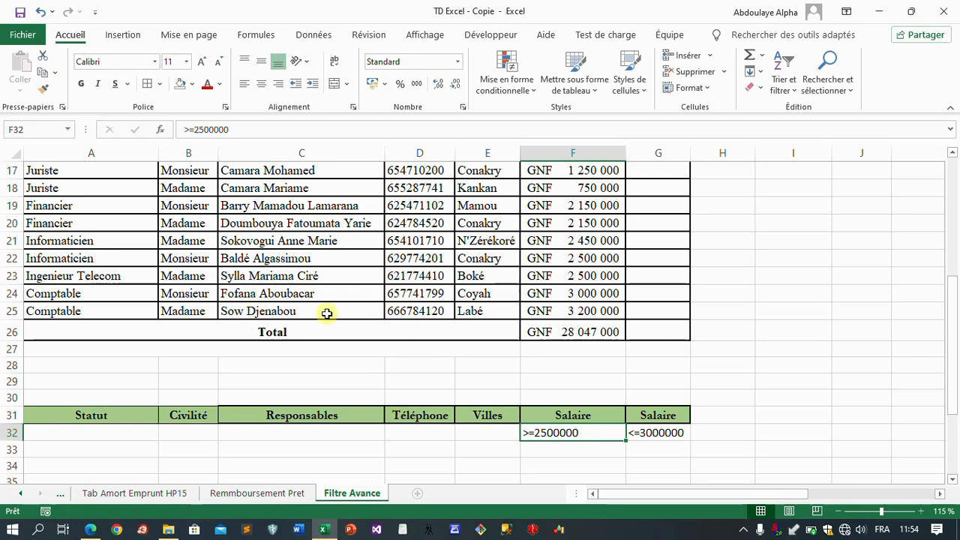
scroll(333, 300, up, 1)
scroll(333, 300, up, 2)
click(371, 259)
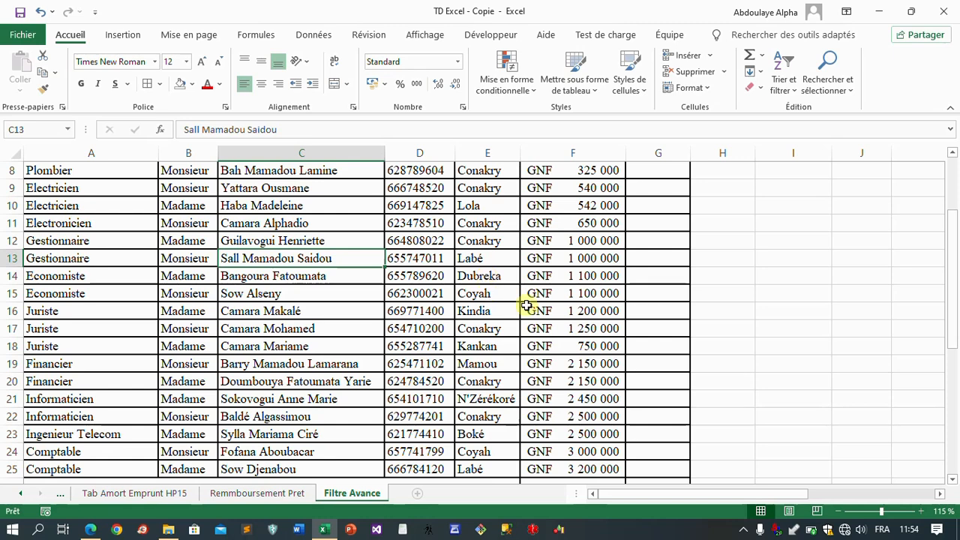
click(312, 39)
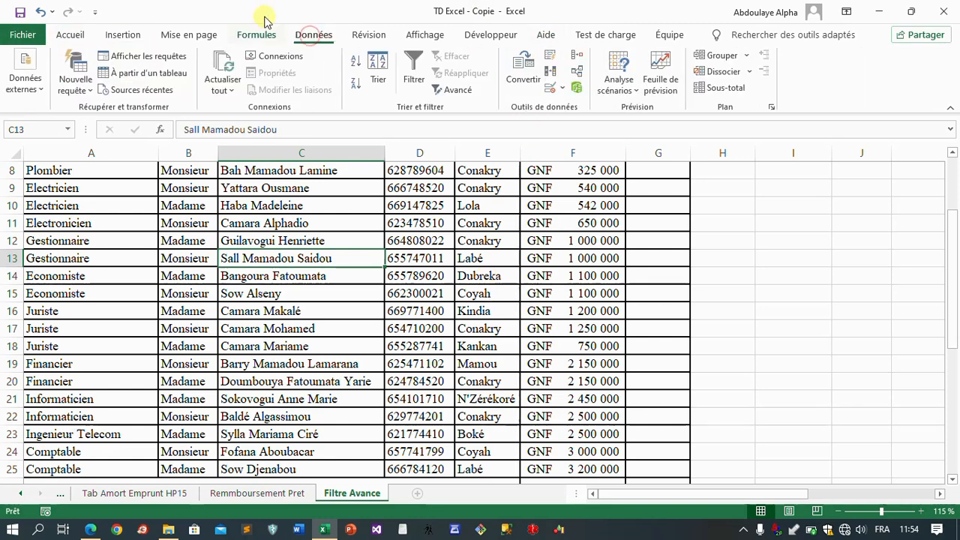
click(462, 98)
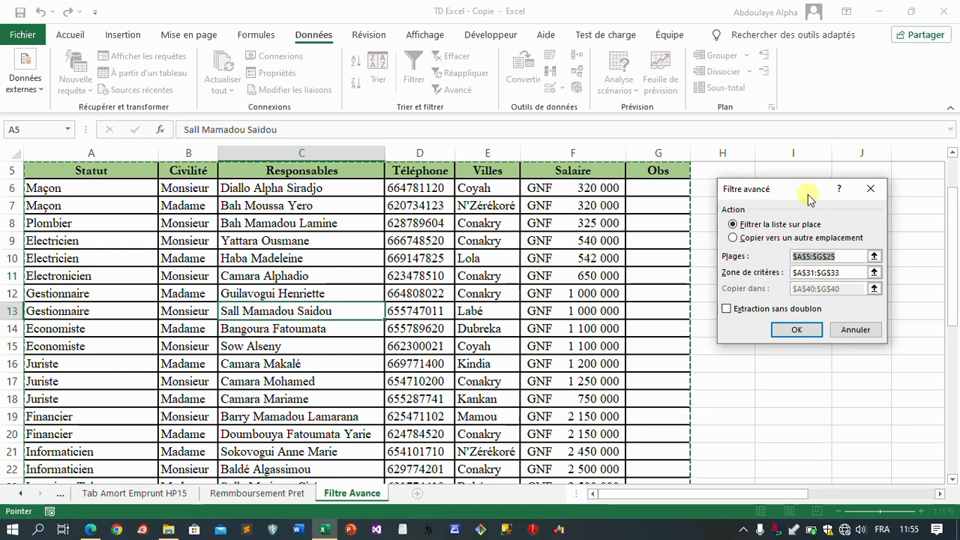
drag(811, 193, 639, 127)
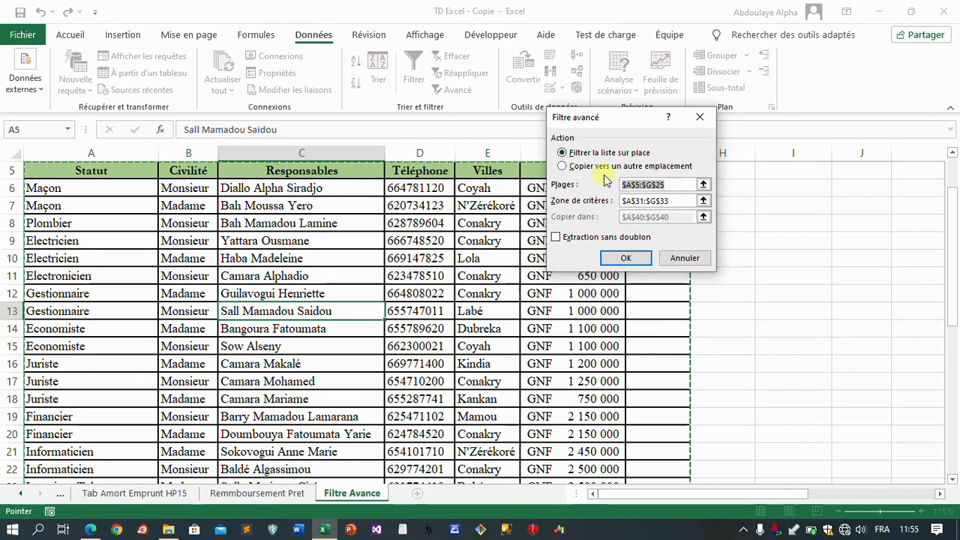
click(564, 166)
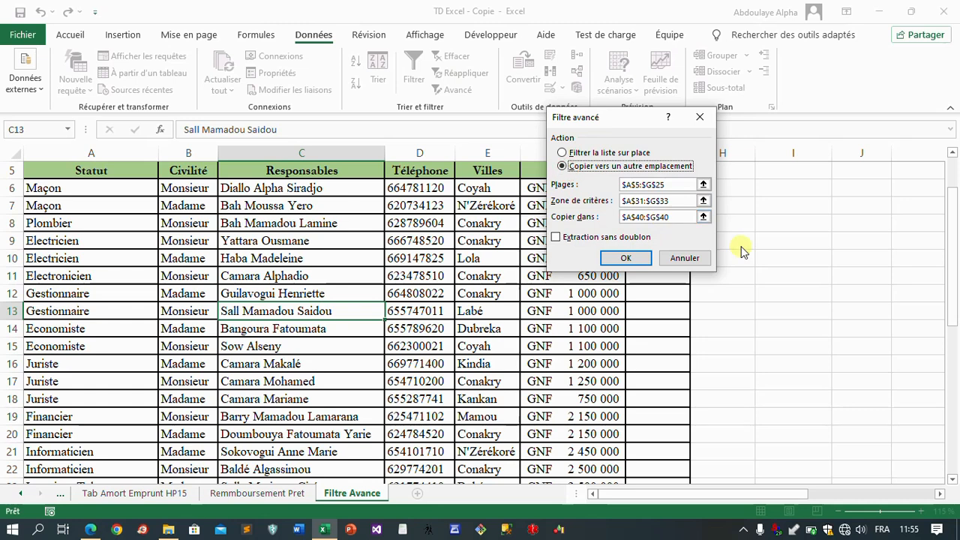
click(668, 185)
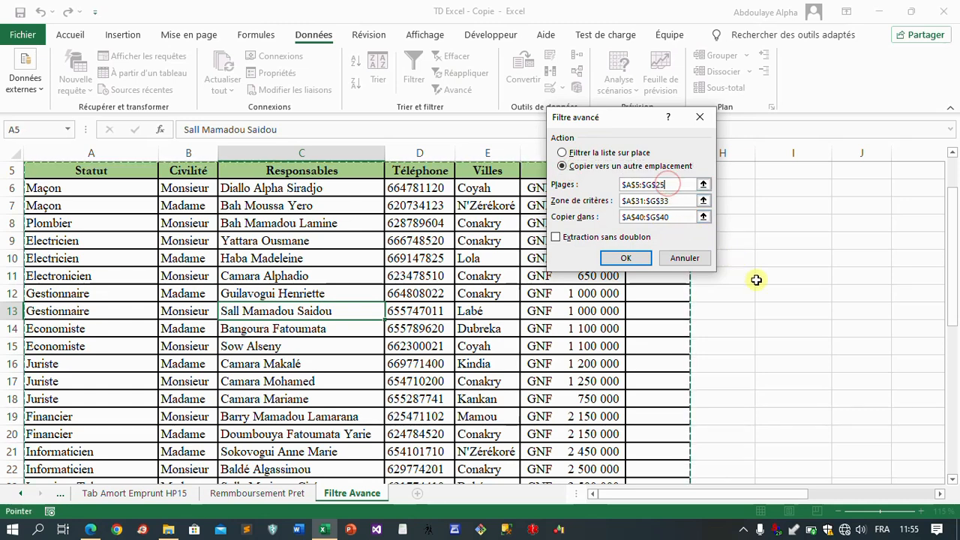
scroll(781, 293, down, 2)
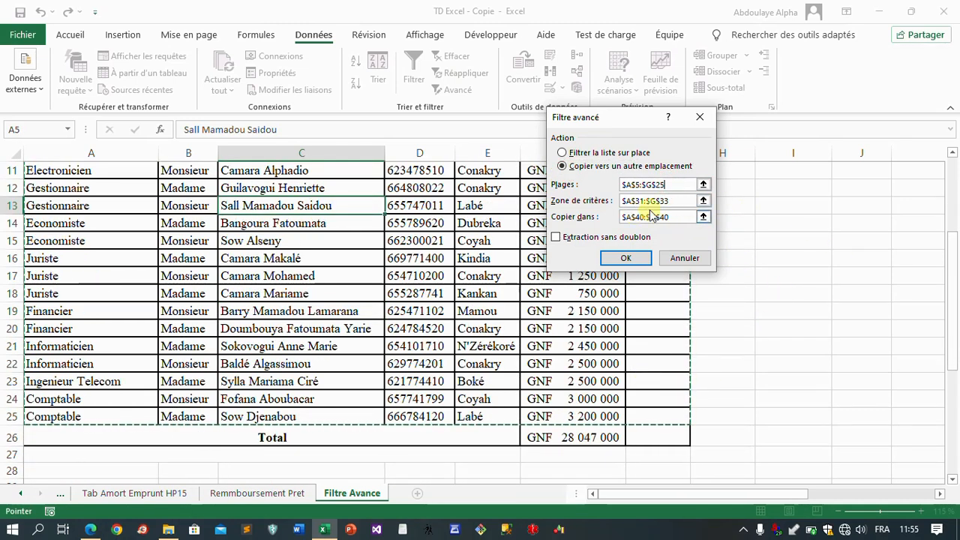
Step: Replace the advanced filter's criteria range with A31:G32, covering the headers and the two salary conditions
click(690, 201)
scroll(588, 336, down, 2)
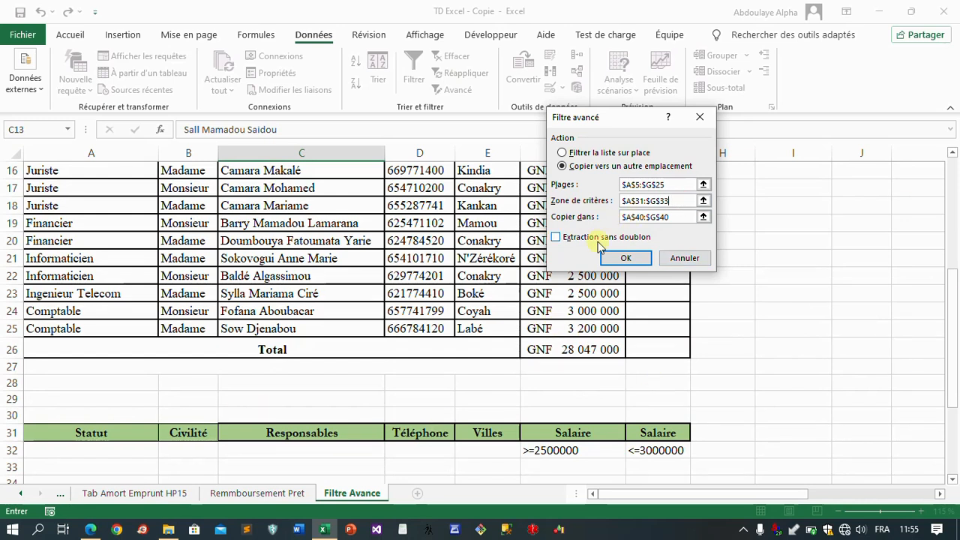
key(BackSpace)
key(BackSpace)
key(BackSpace)
key(BackSpace)
key(BackSpace)
key(BackSpace)
key(BackSpace)
key(BackSpace)
key(BackSpace)
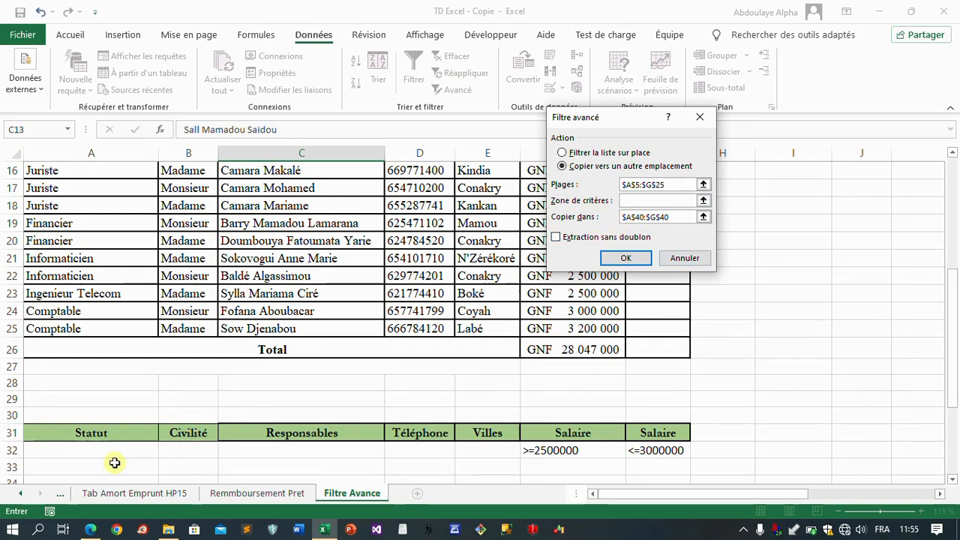
drag(47, 442, 291, 448)
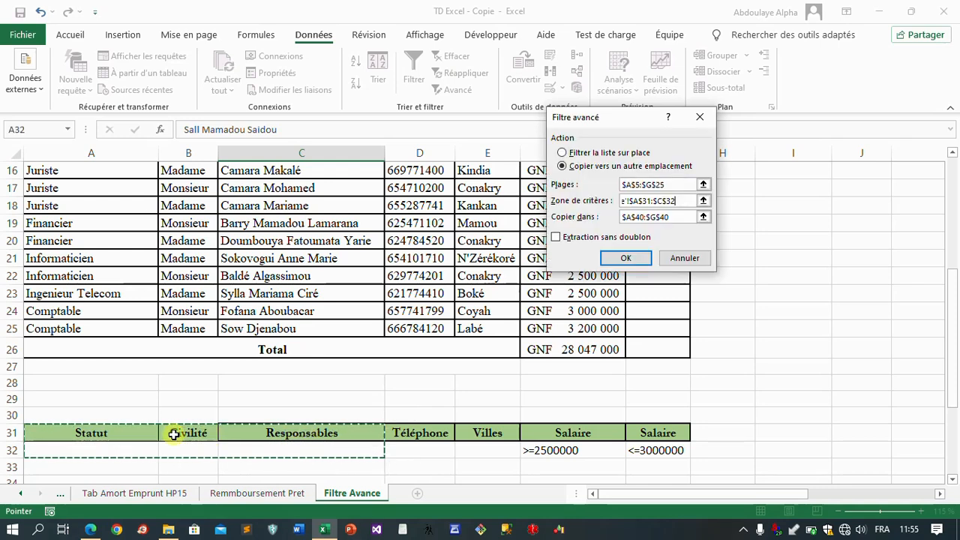
drag(56, 432, 675, 448)
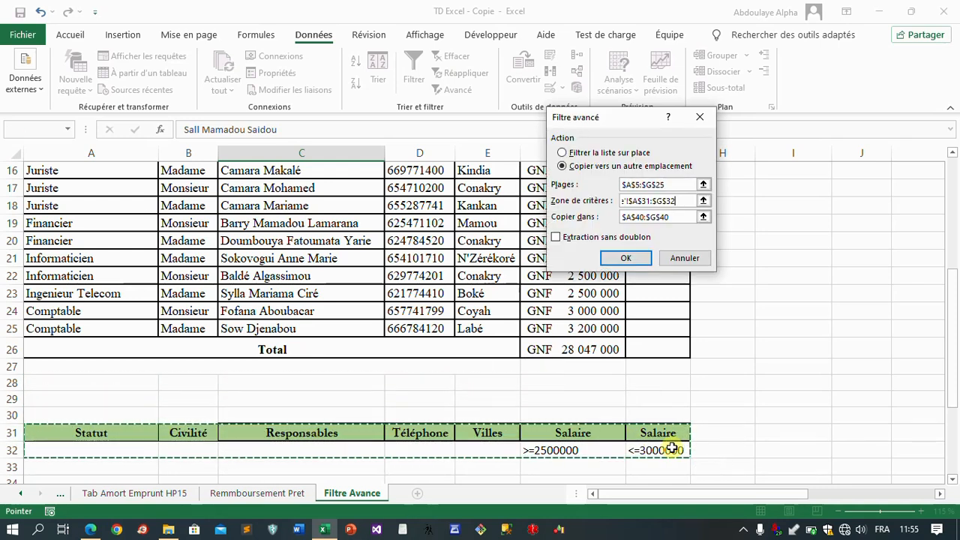
Step: Replace the advanced filter's copy destination with cell A45, below the previous extraction, and run the filter
click(677, 217)
key(BackSpace)
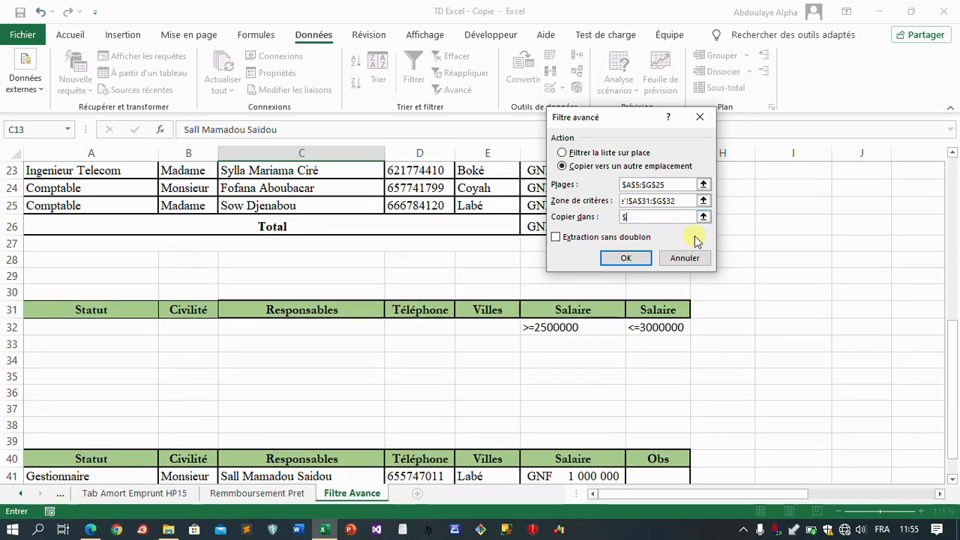
key(BackSpace)
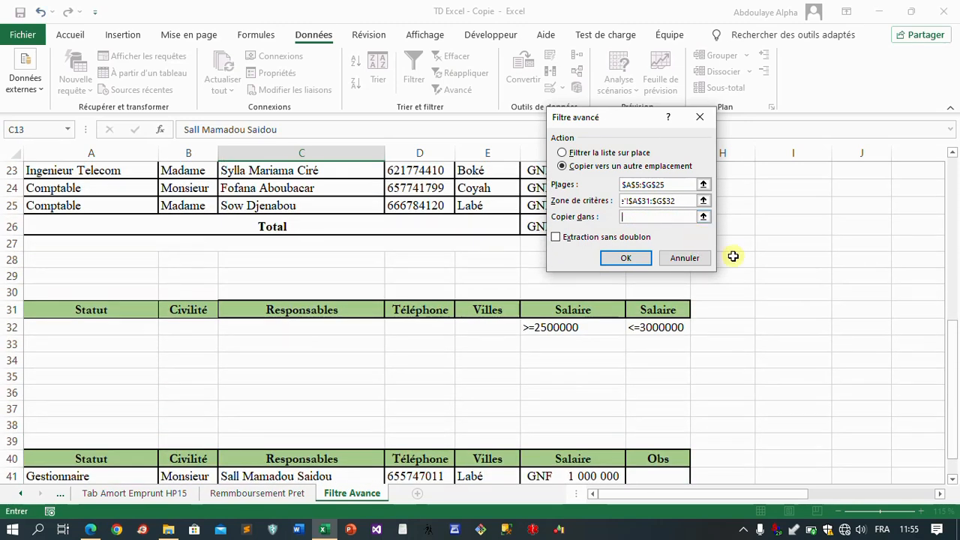
click(702, 217)
scroll(450, 351, down, 8)
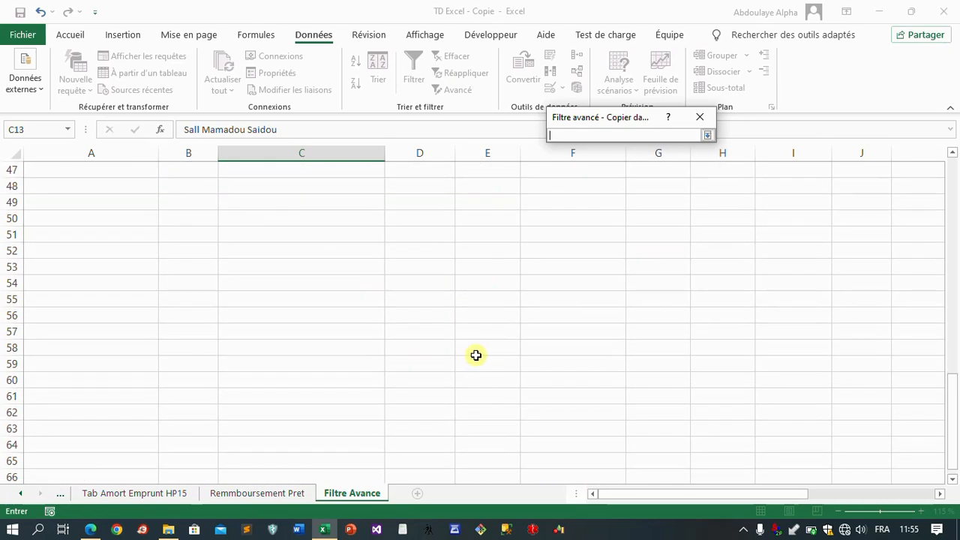
scroll(479, 354, up, 2)
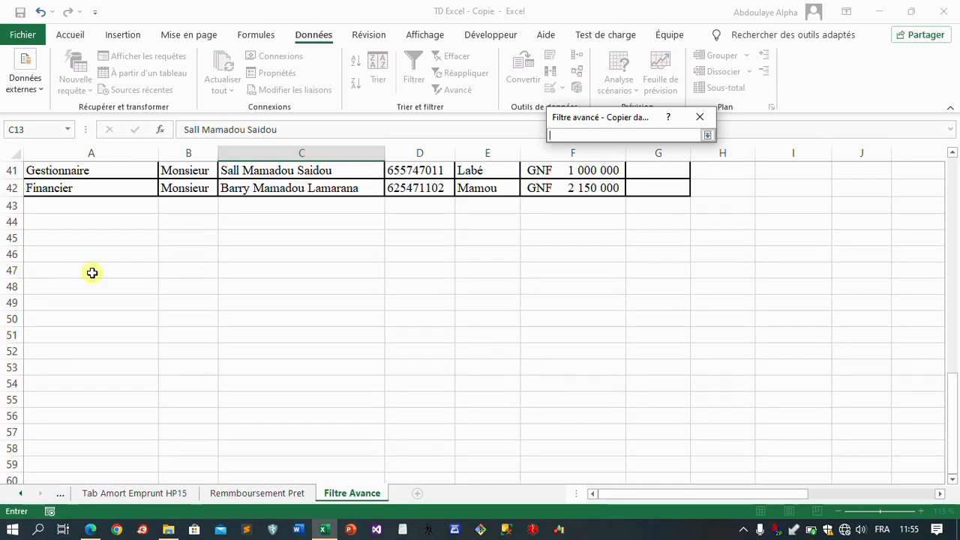
click(53, 245)
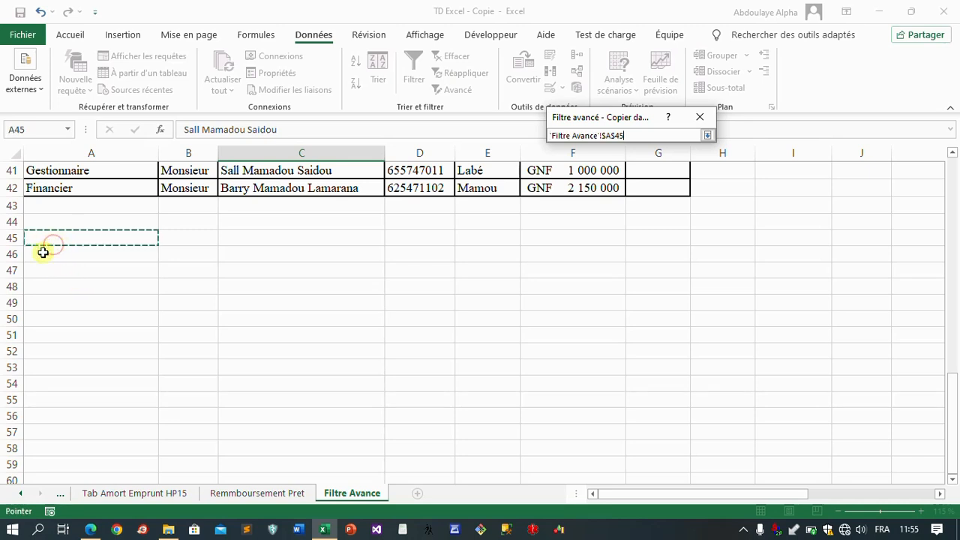
click(709, 138)
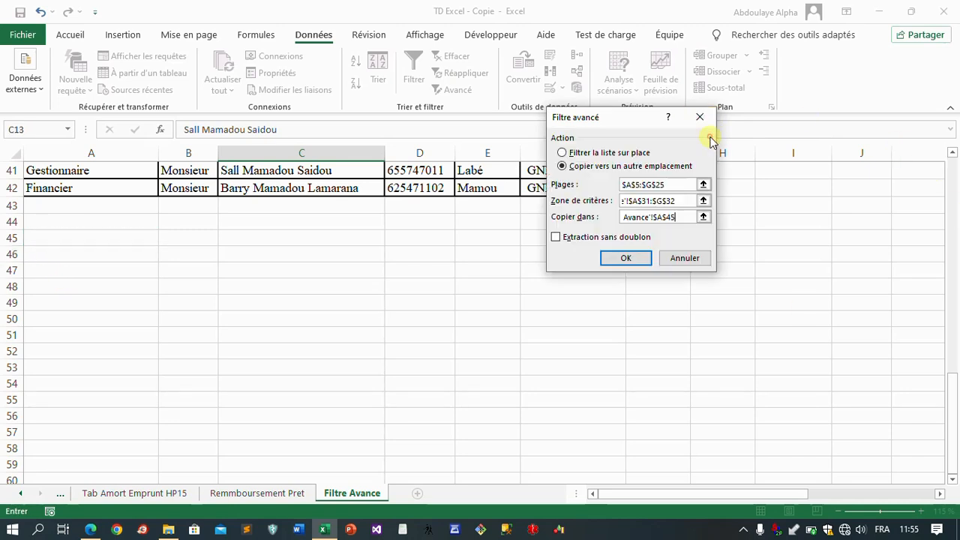
click(609, 259)
Step: Review the extracted table at A45:G48 against the salary criteria in F32:G32 and exercise 8 in the PDF
scroll(448, 321, down, 10)
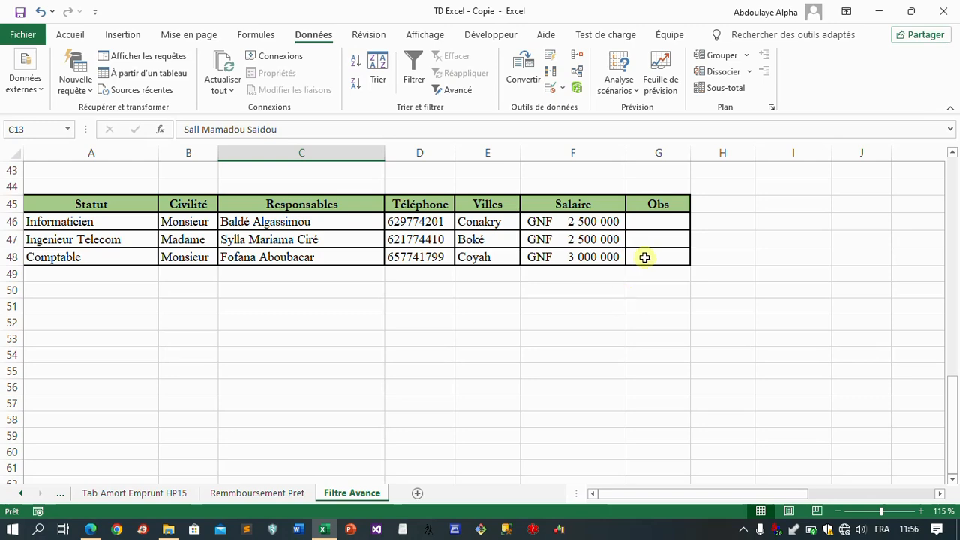
scroll(649, 277, up, 5)
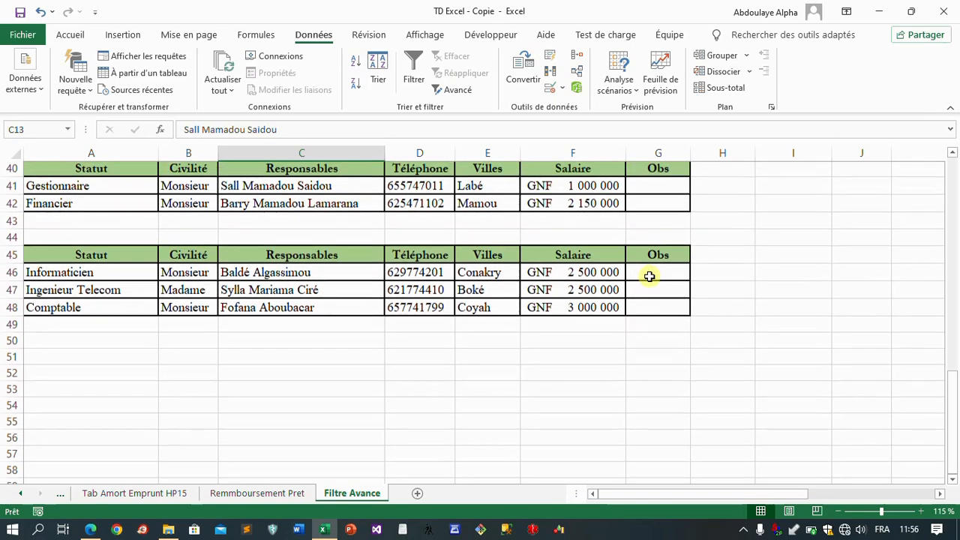
scroll(653, 278, up, 1)
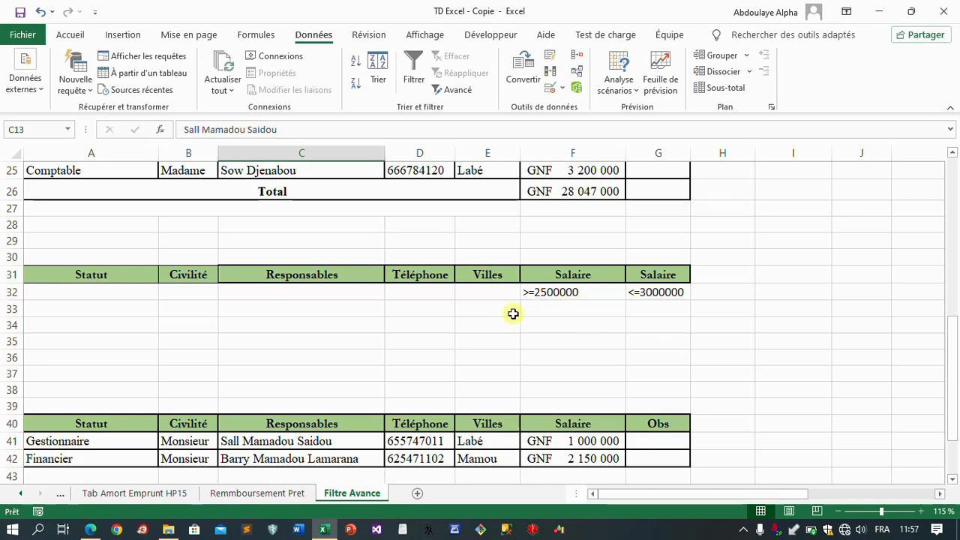
scroll(548, 313, down, 2)
scroll(546, 316, down, 2)
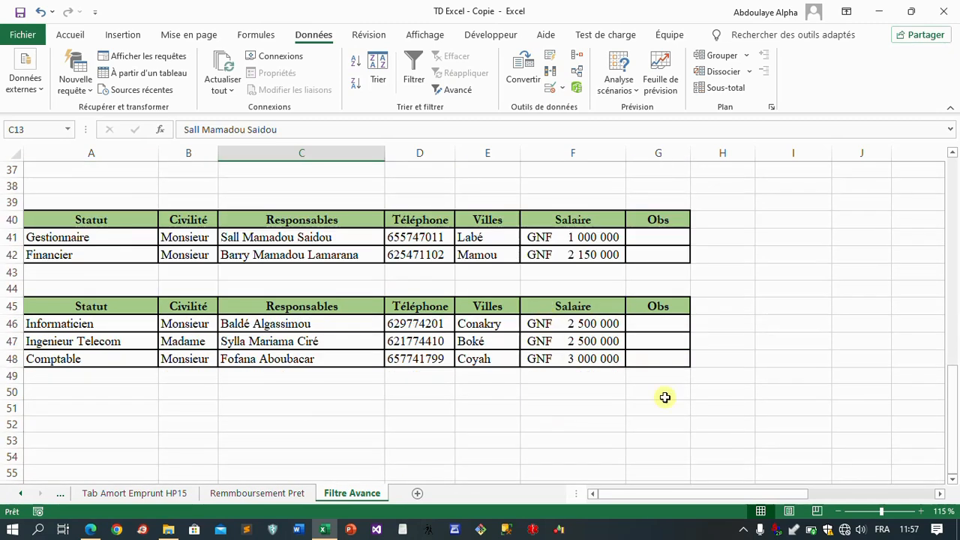
drag(81, 307, 663, 357)
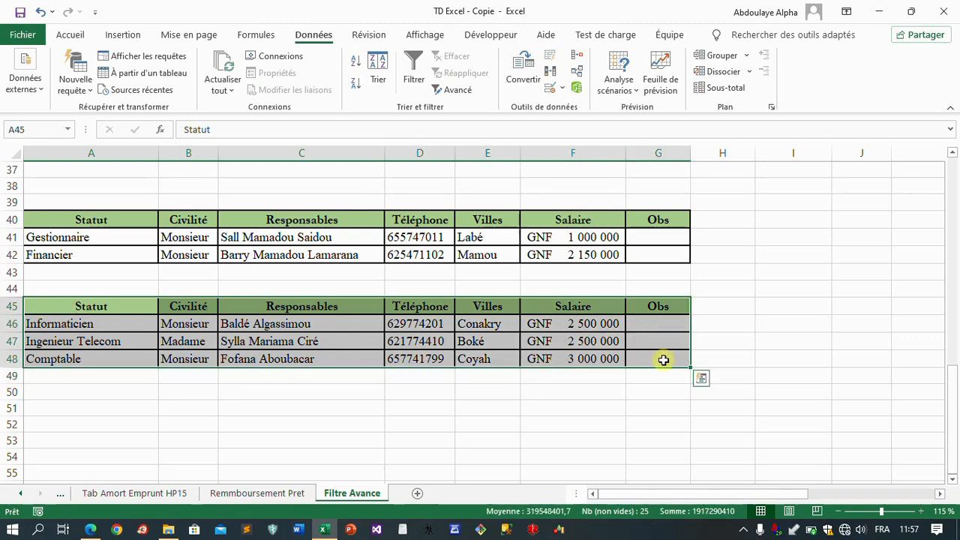
click(90, 530)
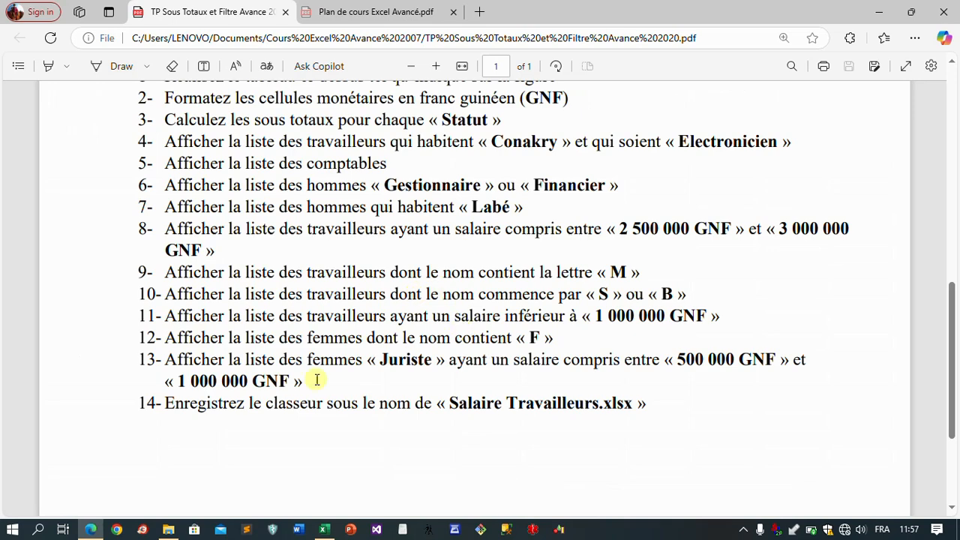
click(91, 530)
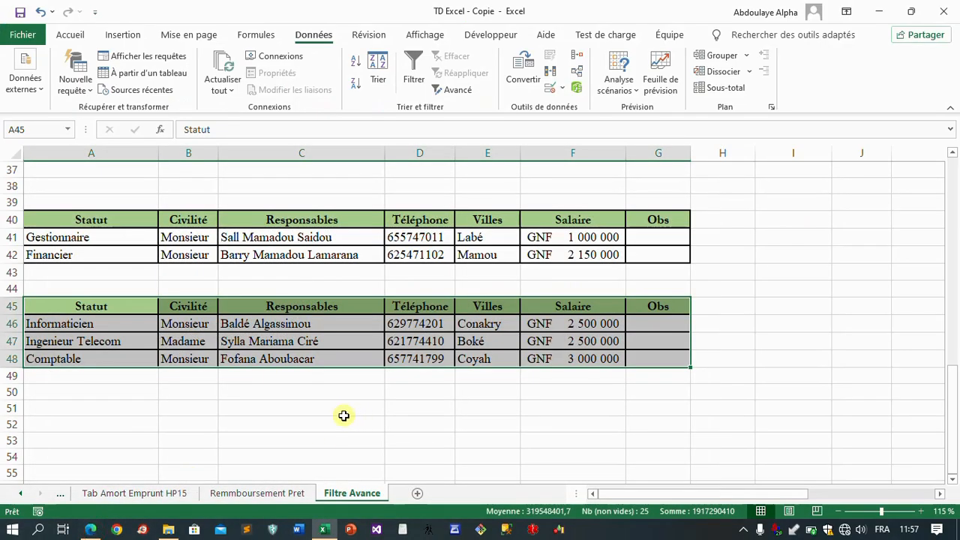
click(114, 391)
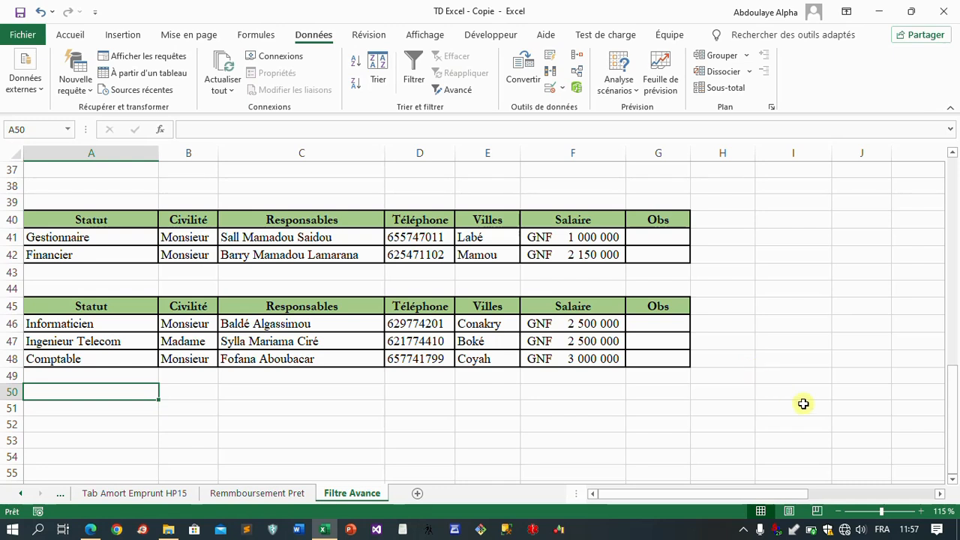
click(744, 530)
click(740, 506)
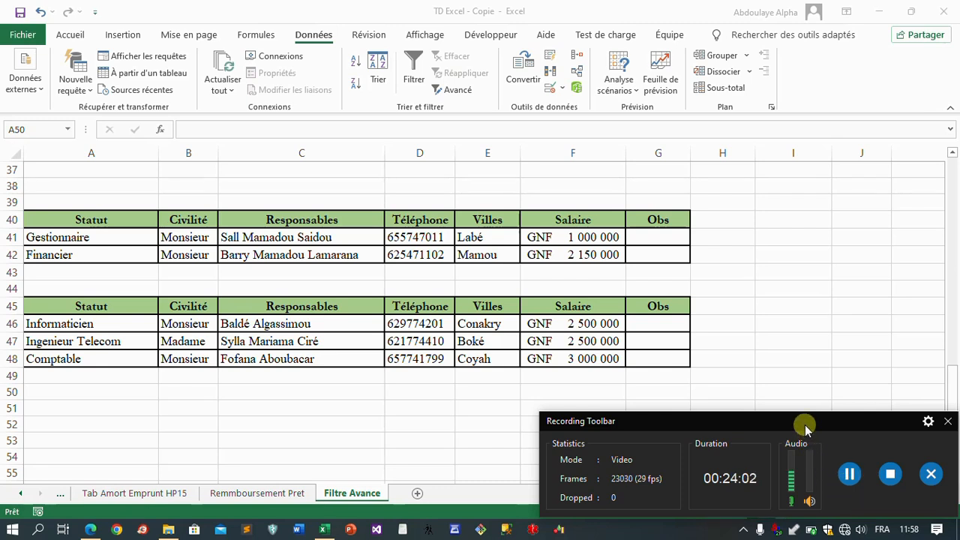
drag(804, 424, 773, 378)
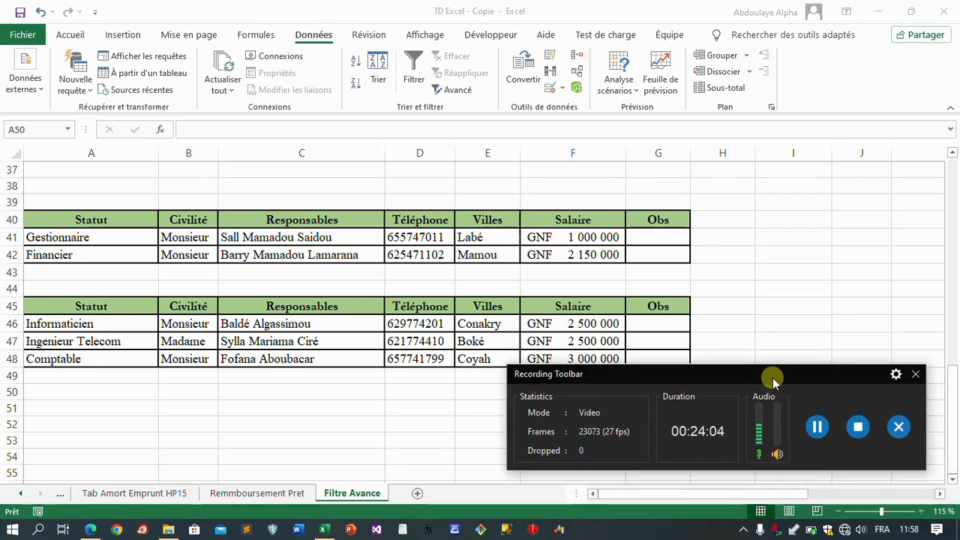